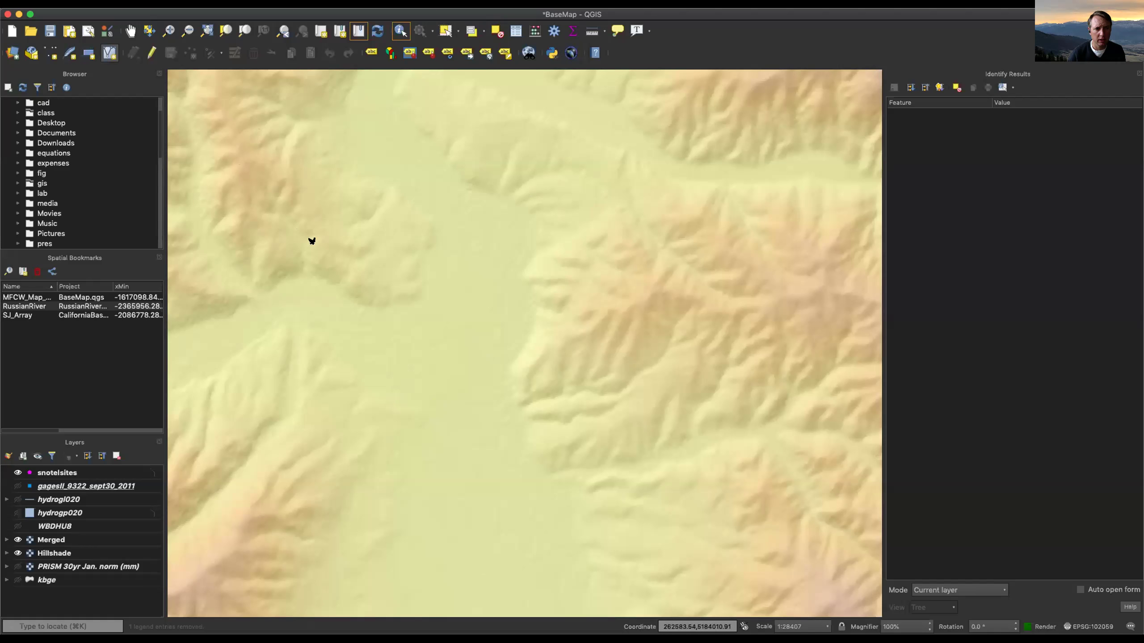
Check a map point for features, then zoom out twice to about 1:113630
click(347, 256)
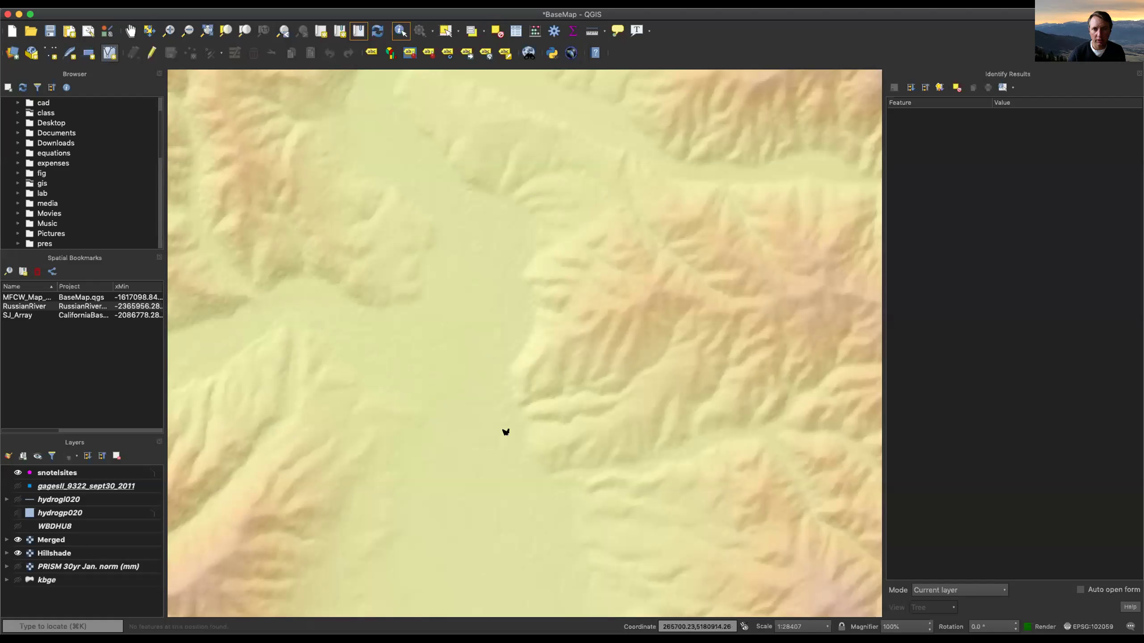
click(187, 32)
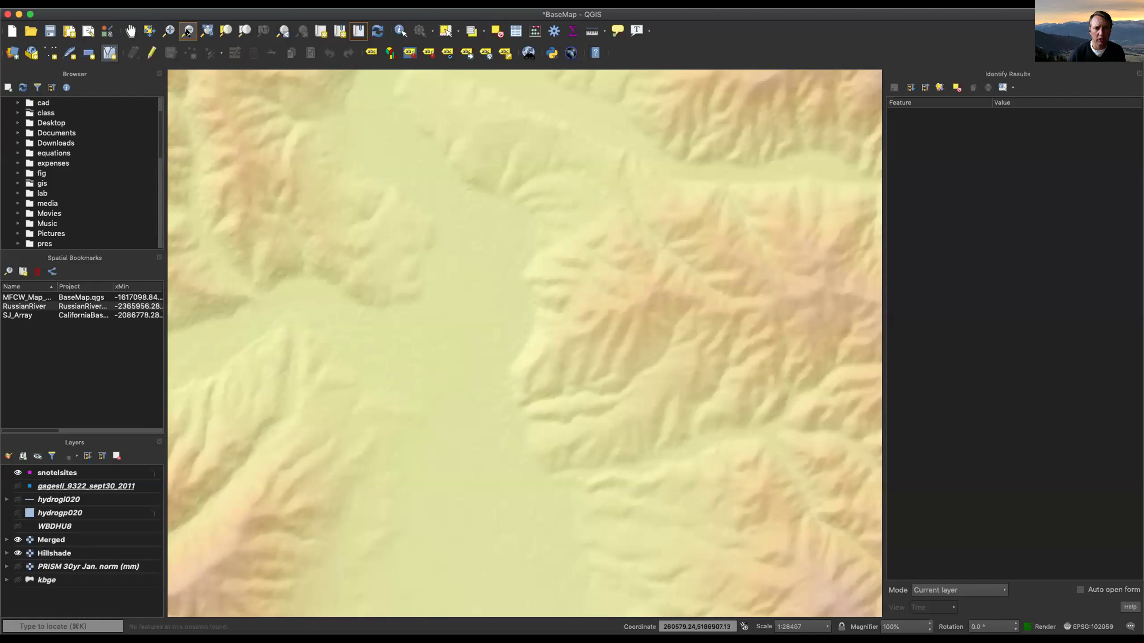
click(416, 272)
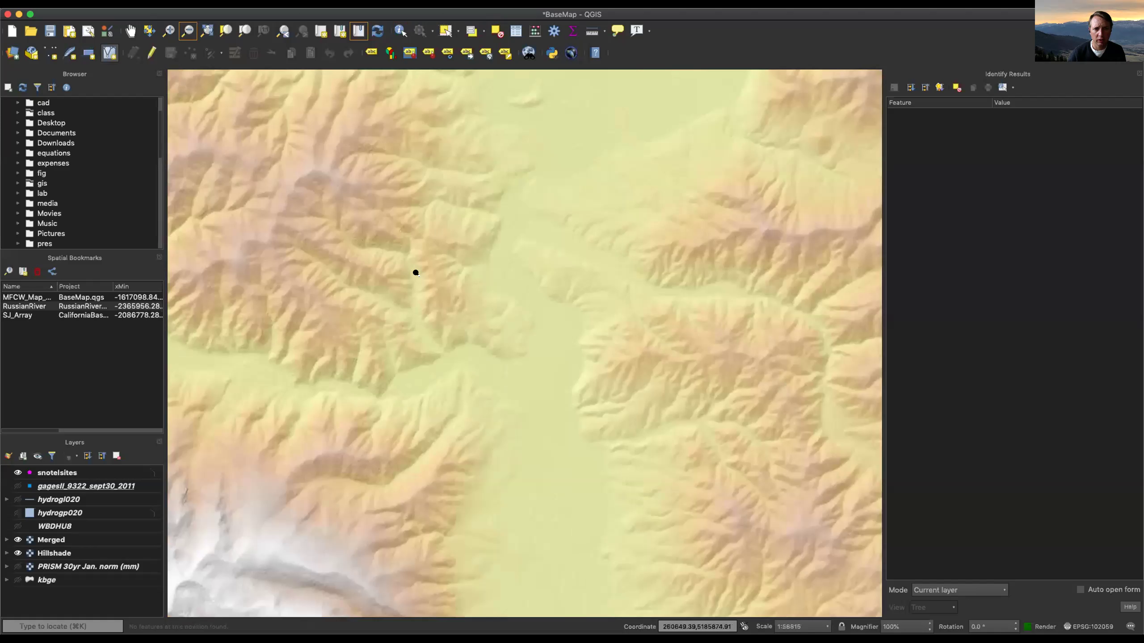
click(416, 273)
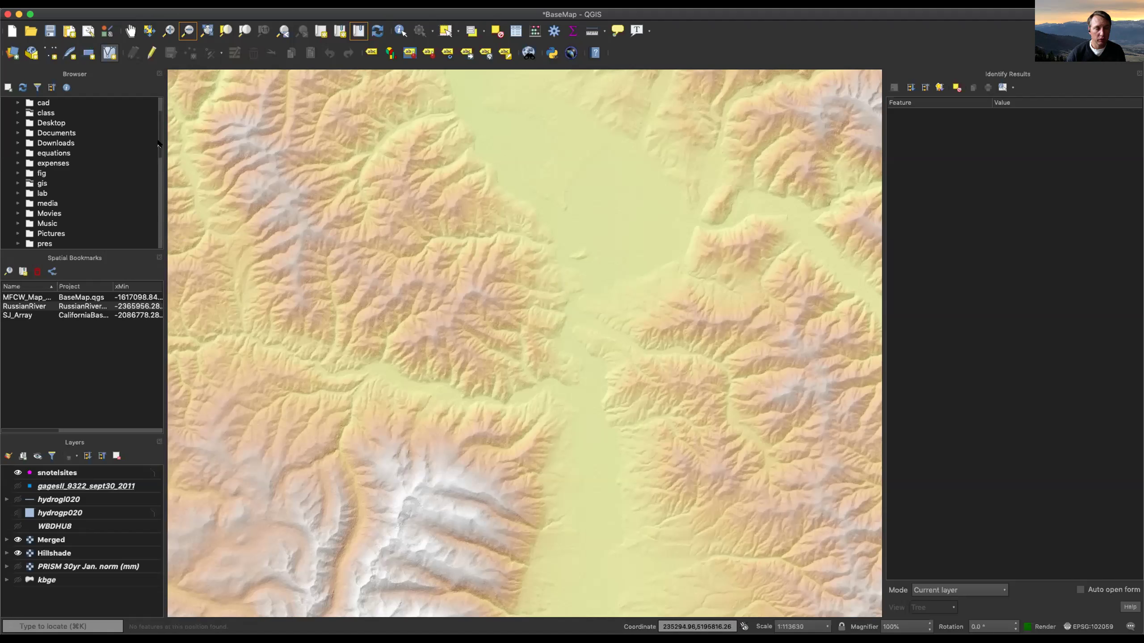
drag(158, 144, 158, 124)
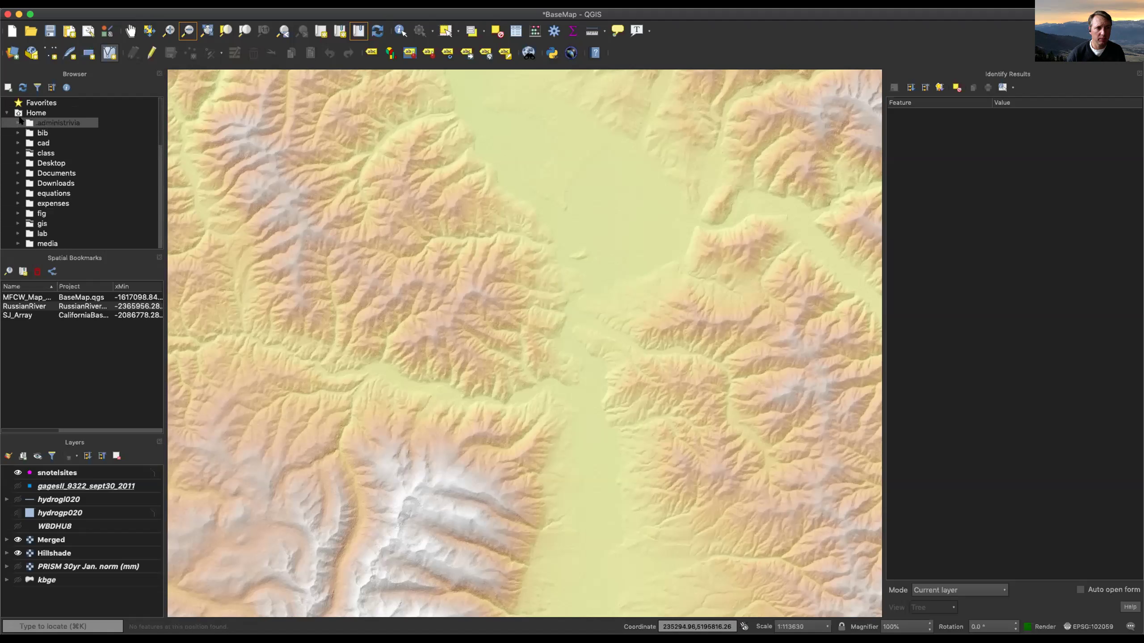
click(5, 113)
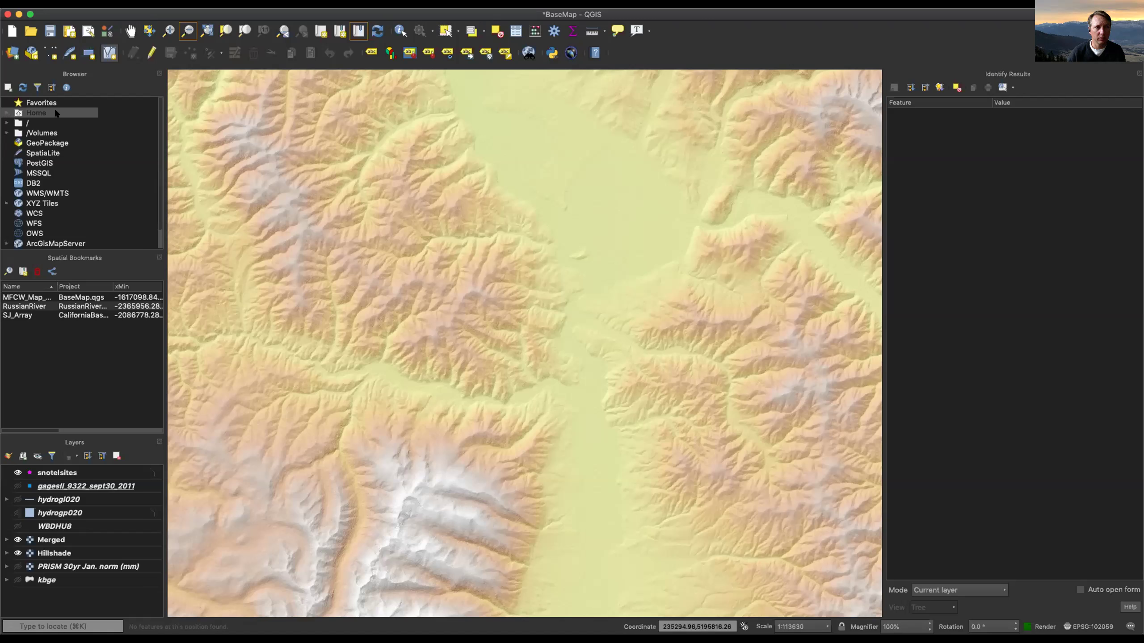
click(7, 113)
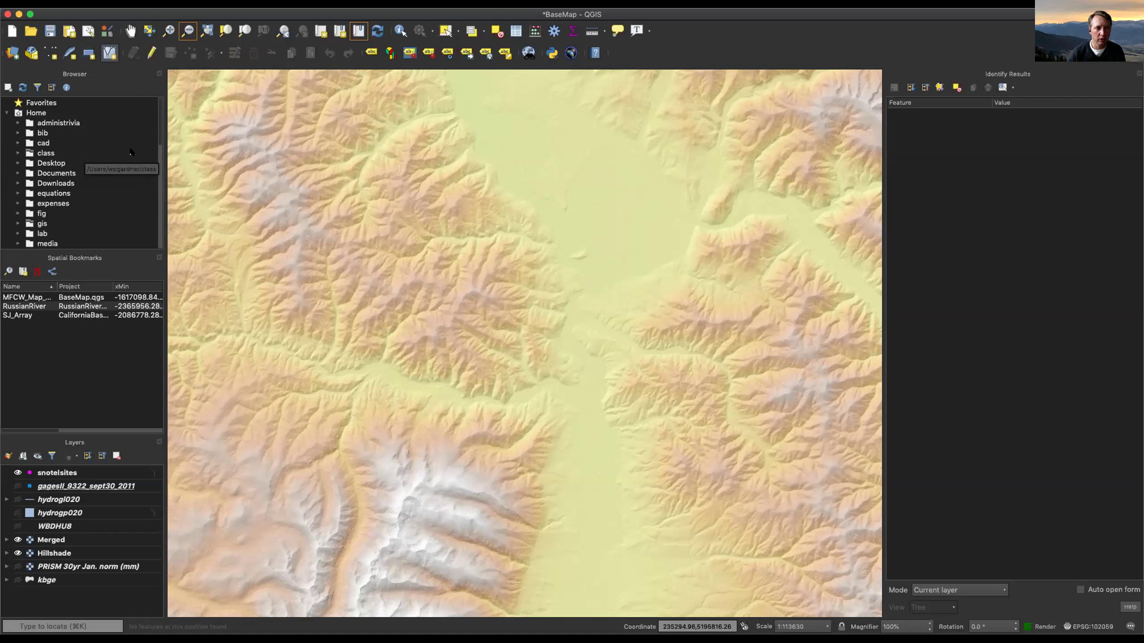
scroll(70, 313, right, 2)
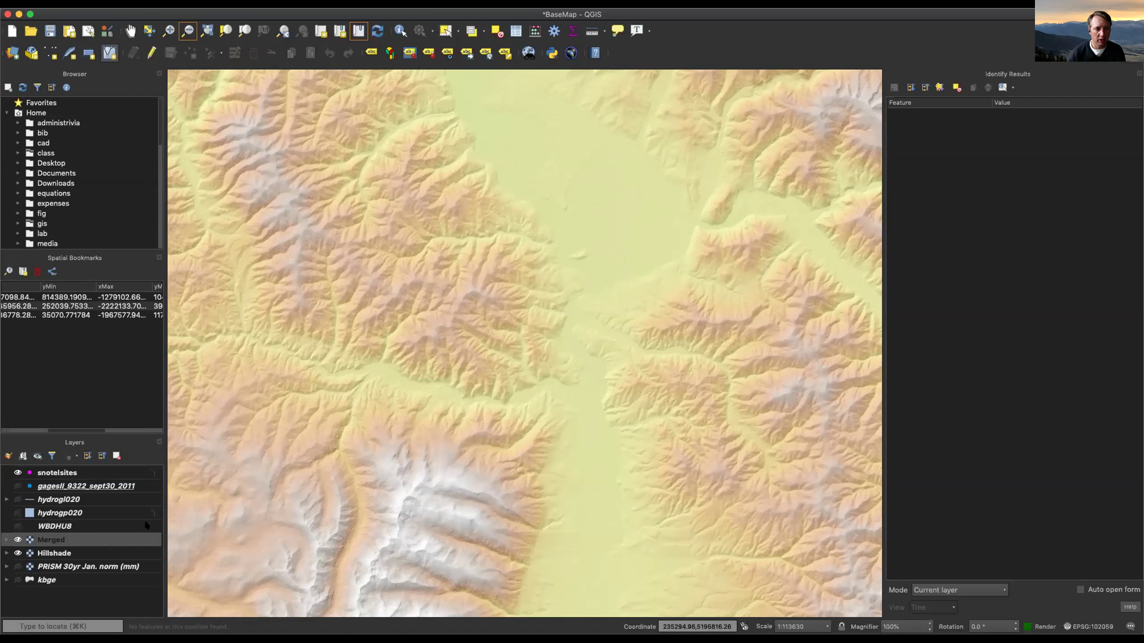
scroll(88, 362, left, 2)
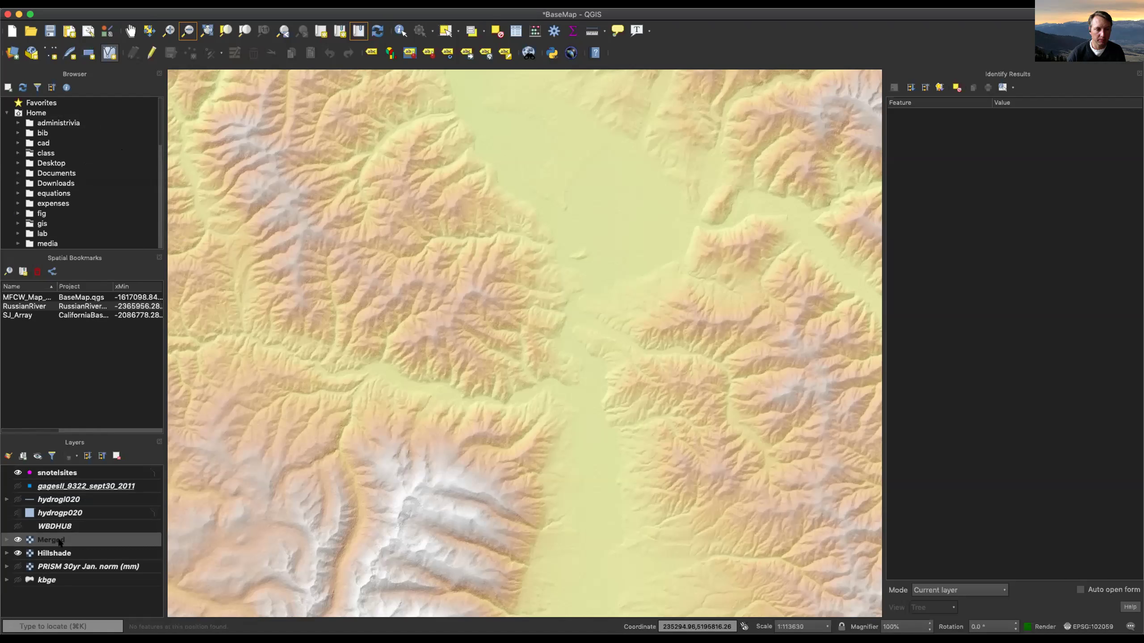
mouse_move(60, 542)
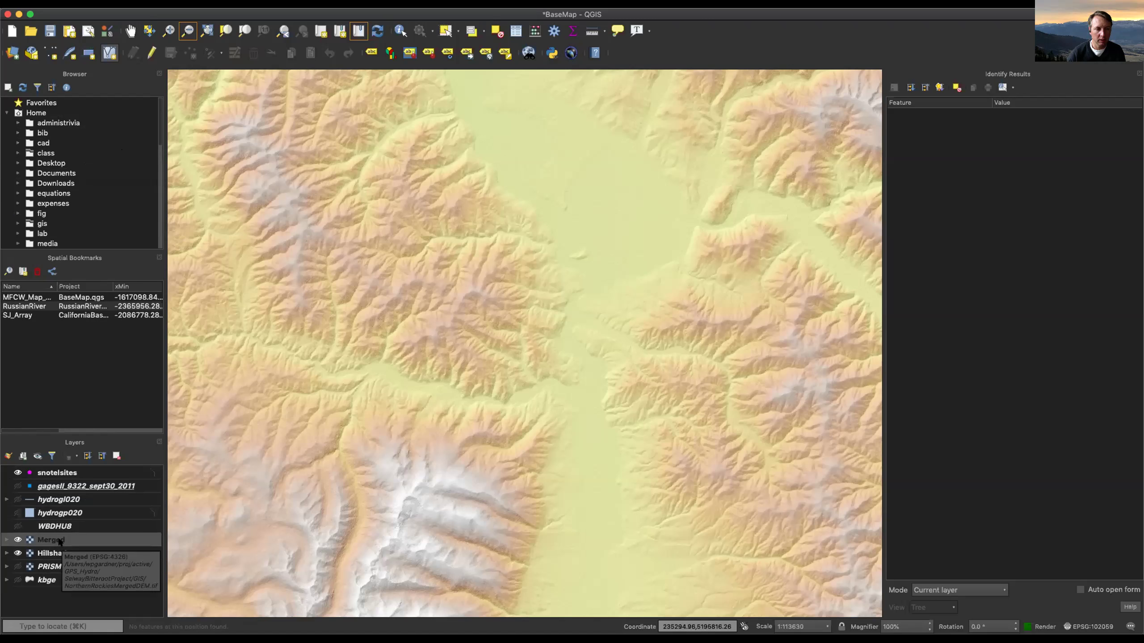
mouse_move(62, 503)
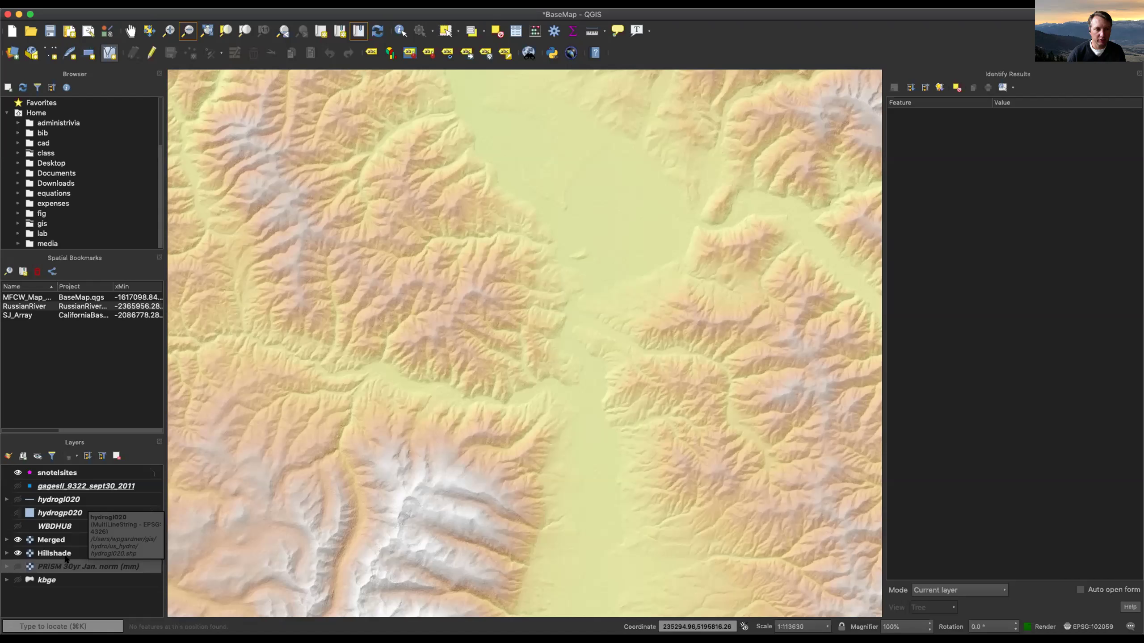
Turn on the gagesII_9322_sept30_2011 layer so its stream-gauge points appear
click(17, 487)
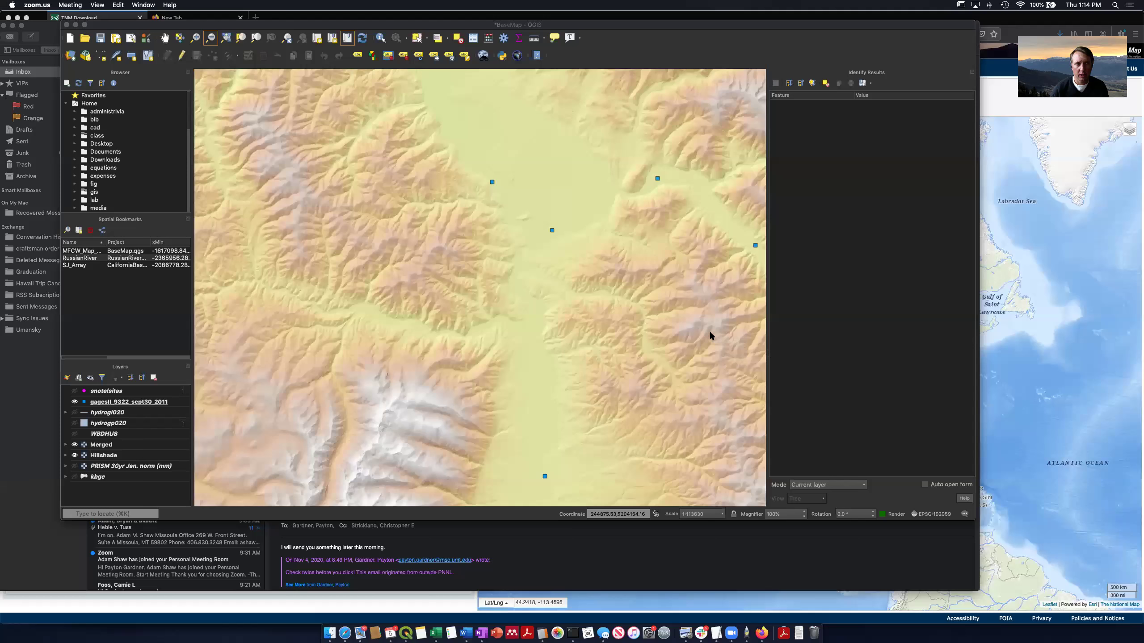
Zoom out once more to about 1:227260 to reveal gauges in surrounding valleys
click(709, 331)
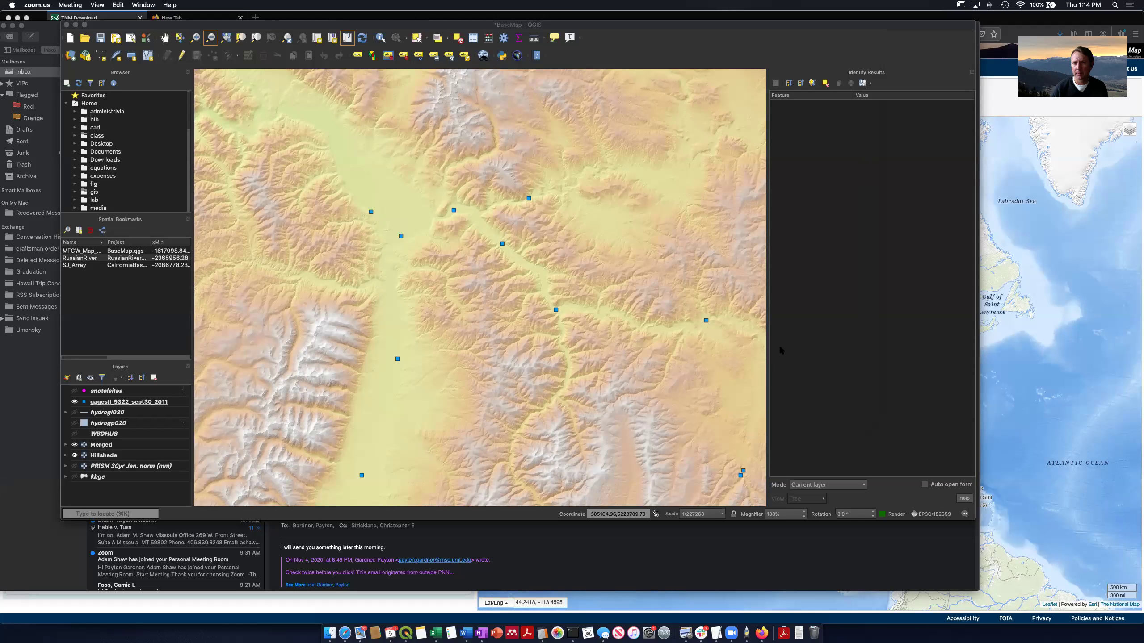
click(611, 36)
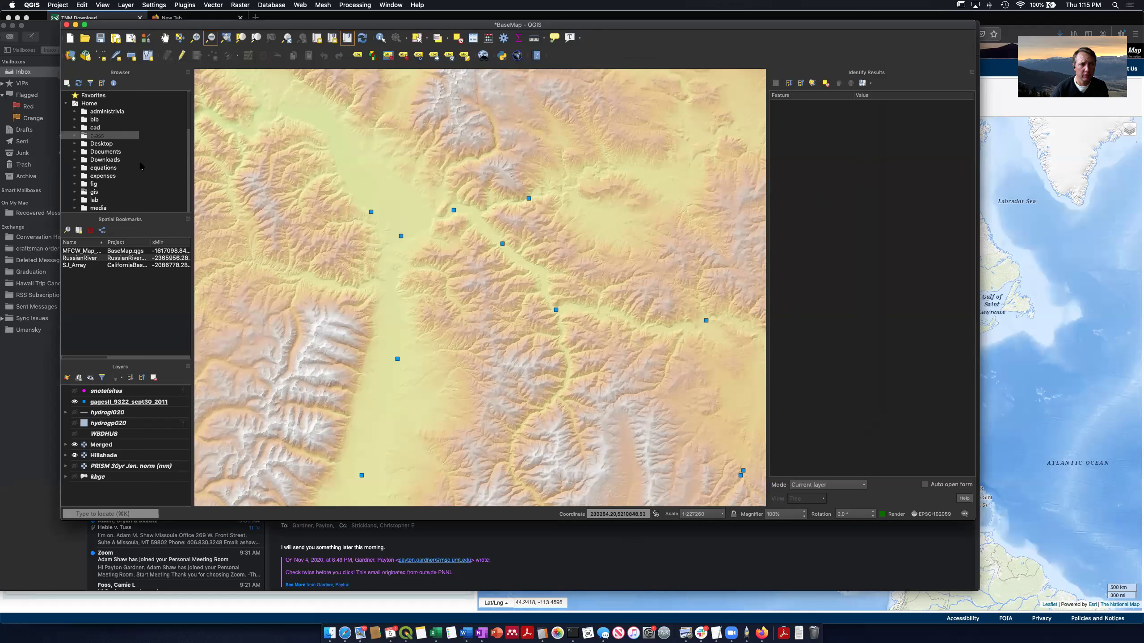
In the Browser panel, expand Home > class > GEO572
scroll(188, 138, down, 3)
scroll(187, 138, down, 3)
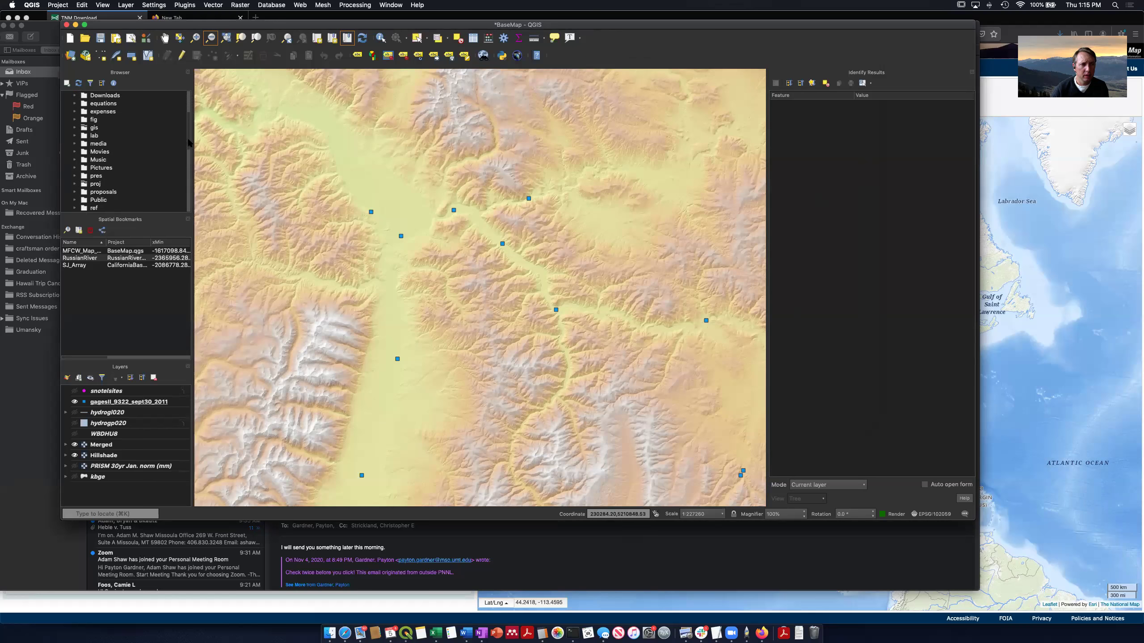
scroll(188, 149, down, 6)
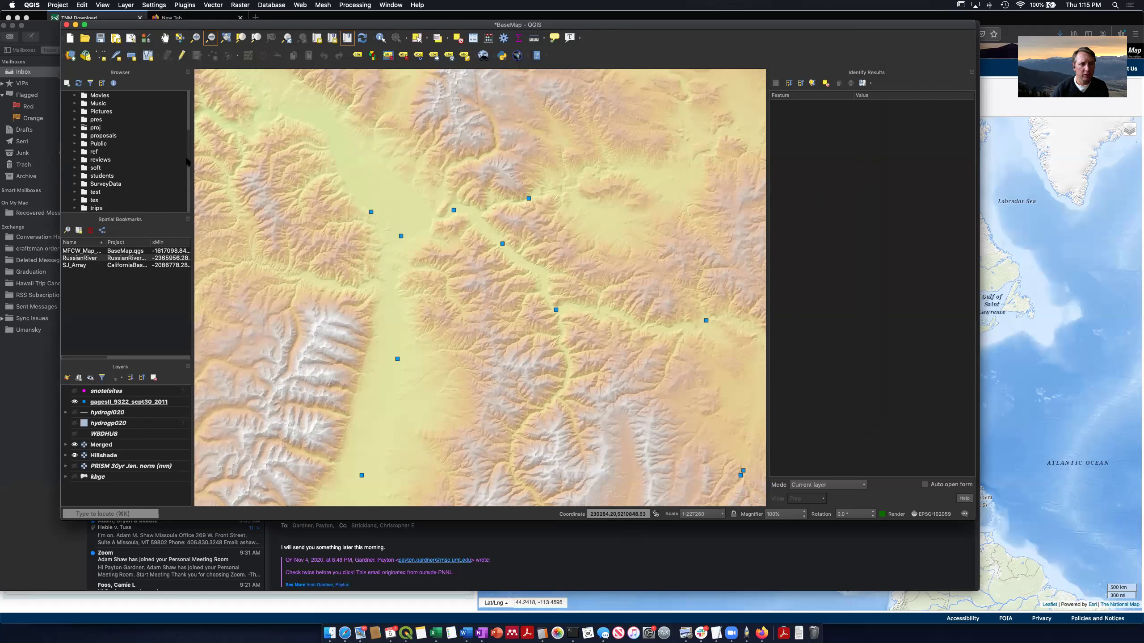
drag(187, 168, 187, 118)
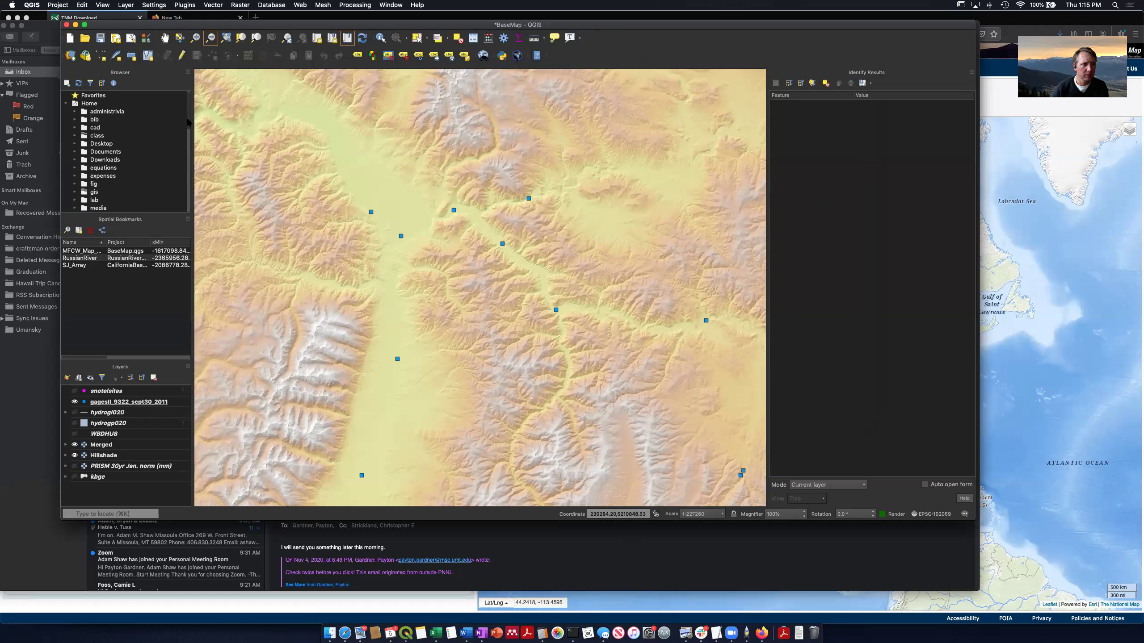
click(75, 136)
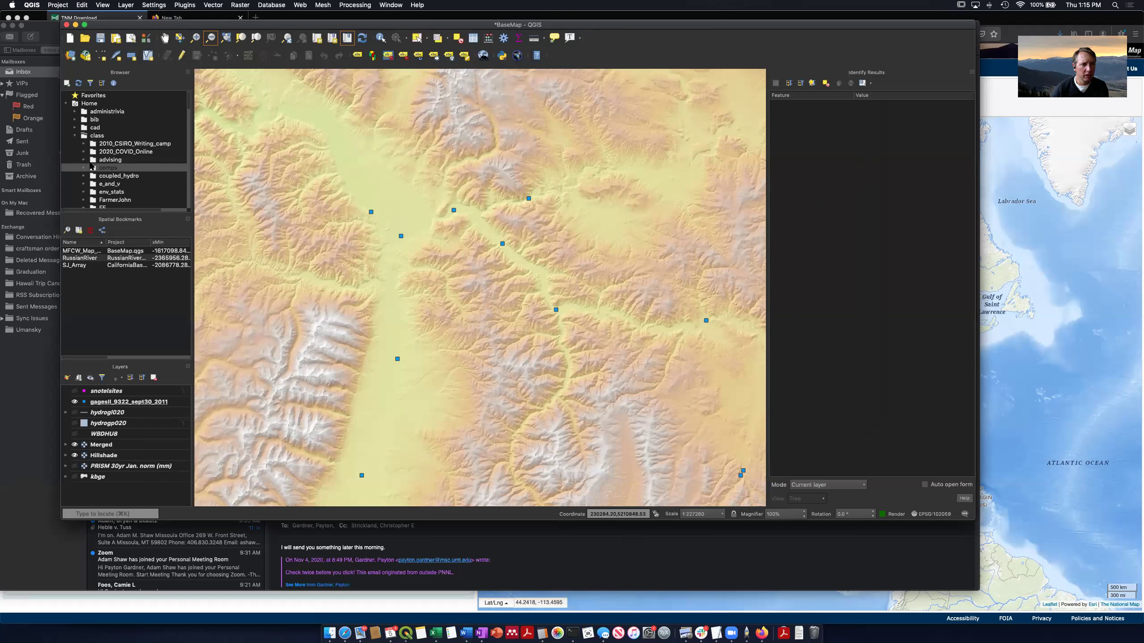
scroll(90, 165, down, 2)
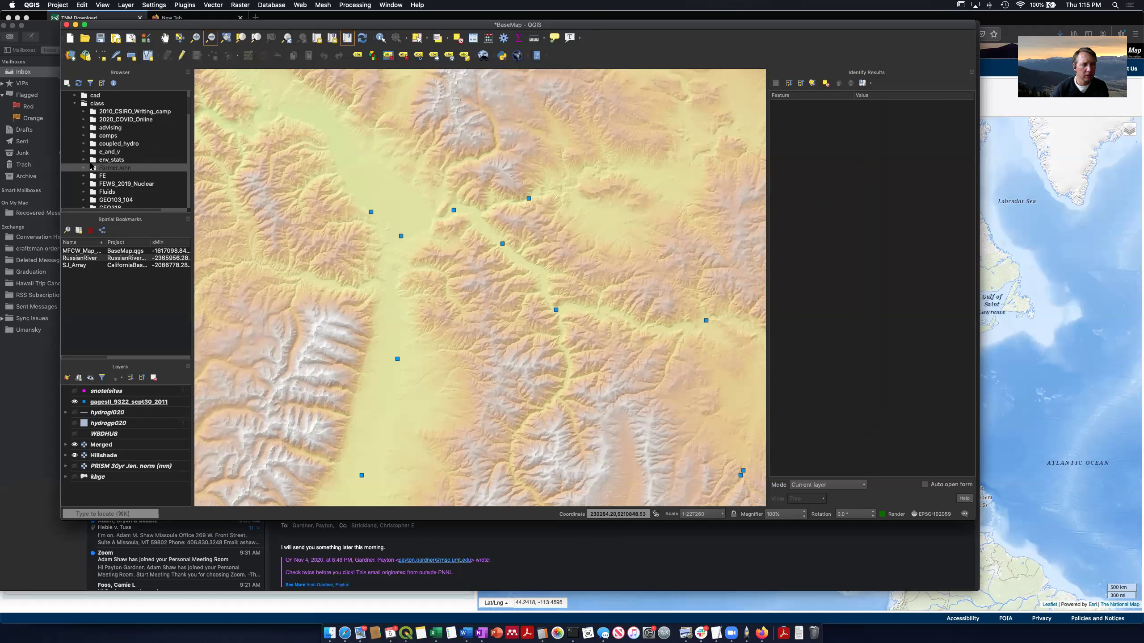
scroll(90, 165, down, 4)
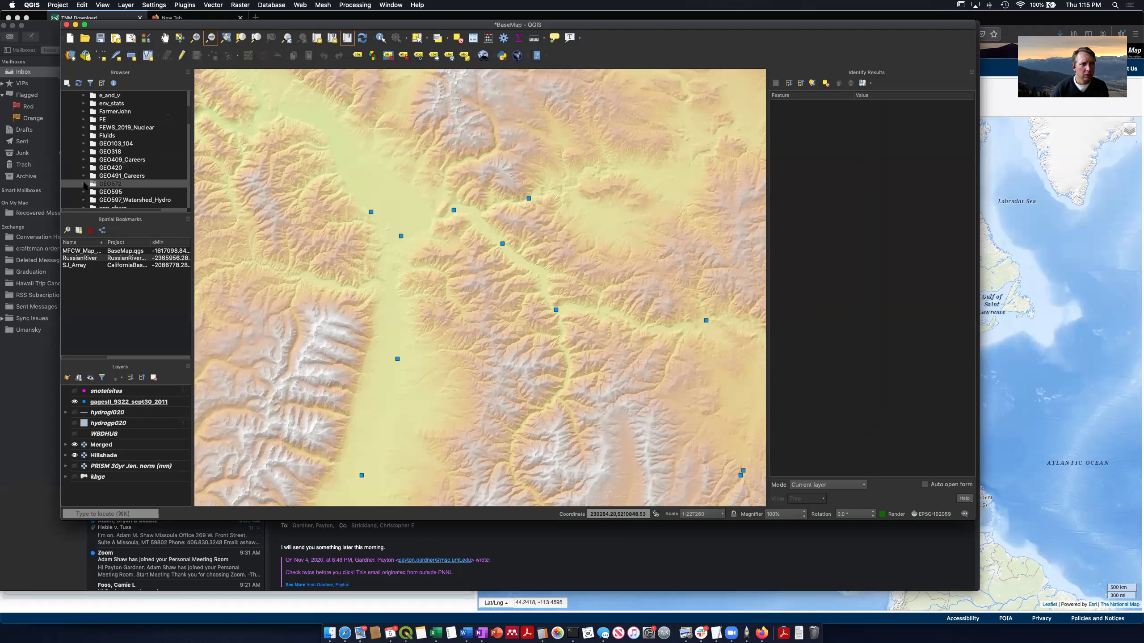
click(84, 184)
Expand 2020 > FinalProject > LoloGIS > study_area_geology and select study_area_geology.shp
click(94, 160)
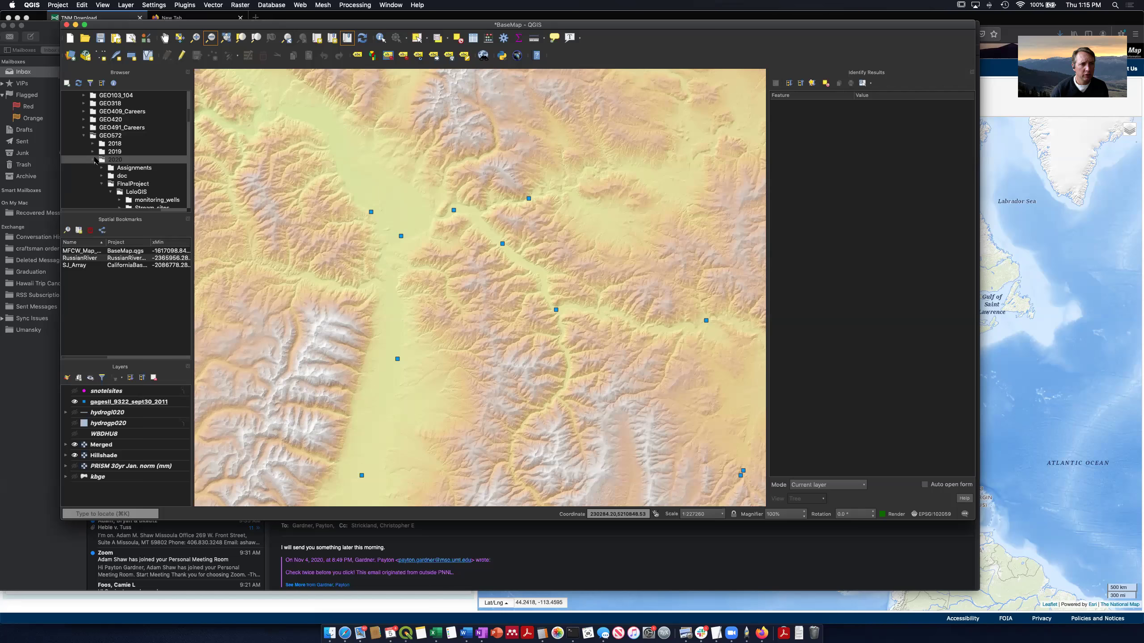
double_click(128, 192)
double_click(147, 169)
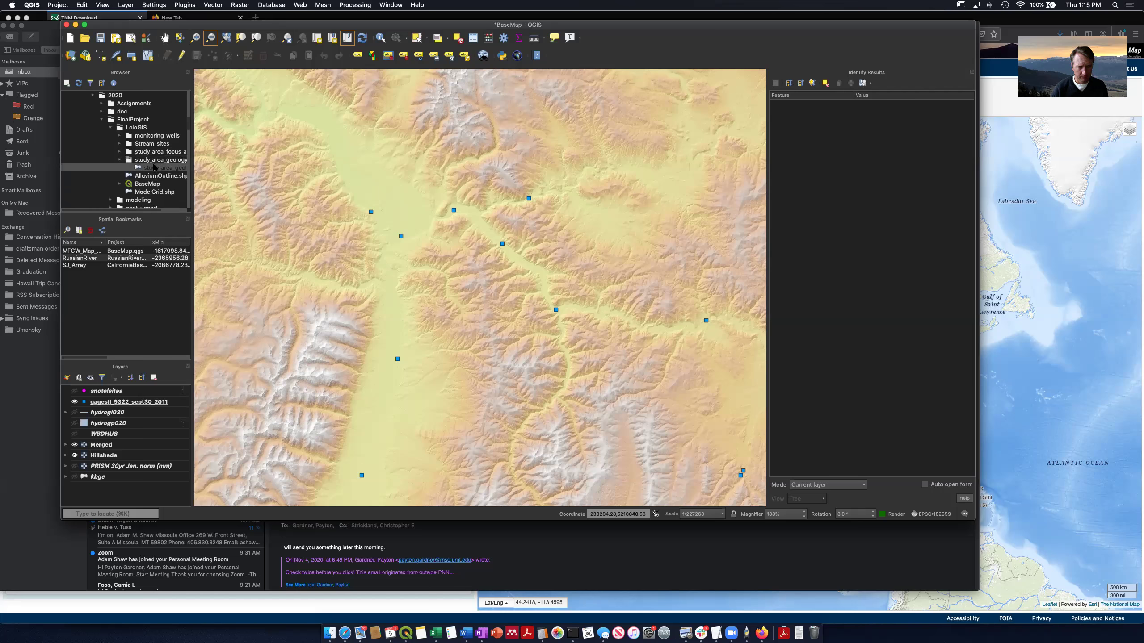
click(152, 160)
drag(137, 211, 170, 211)
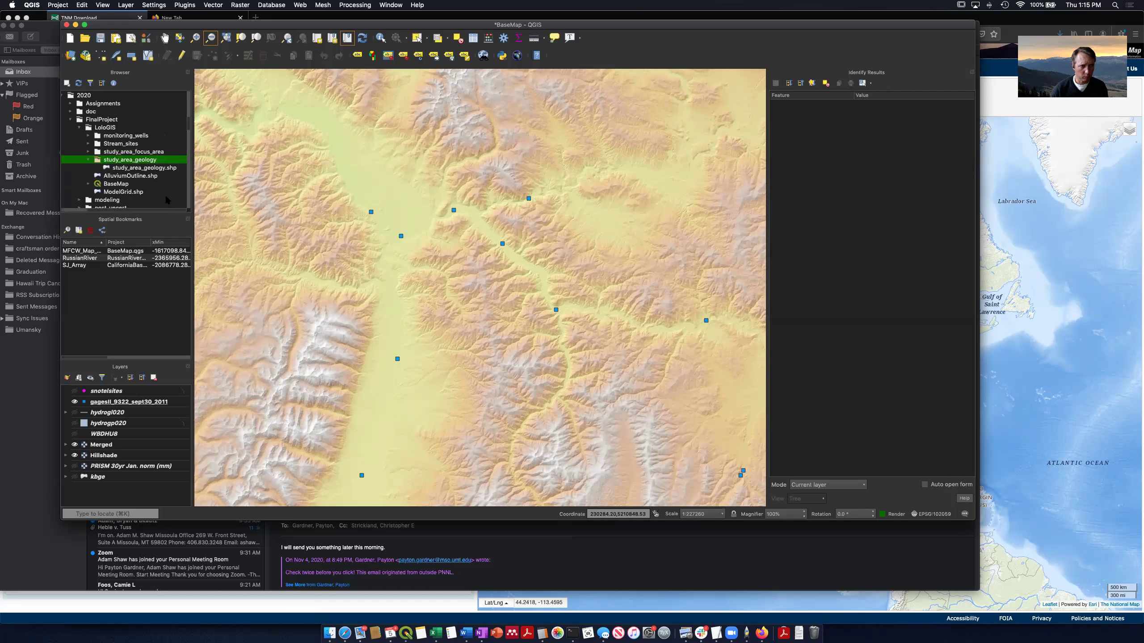
click(137, 170)
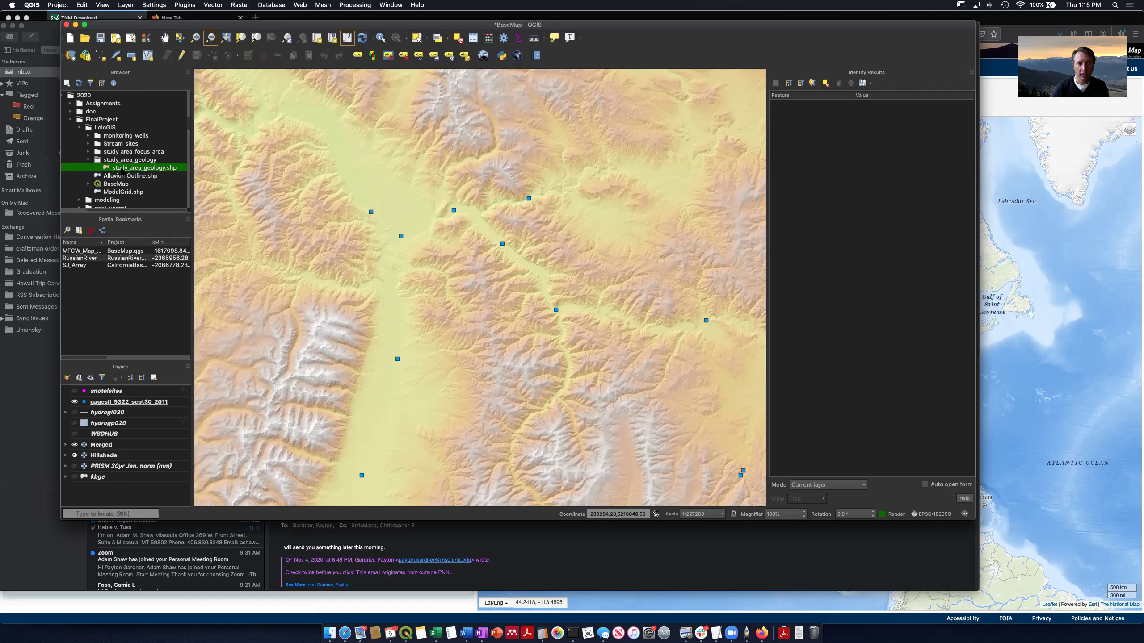
Add study_area_geology.shp to the map as pink polygons over the western mountains
double_click(123, 171)
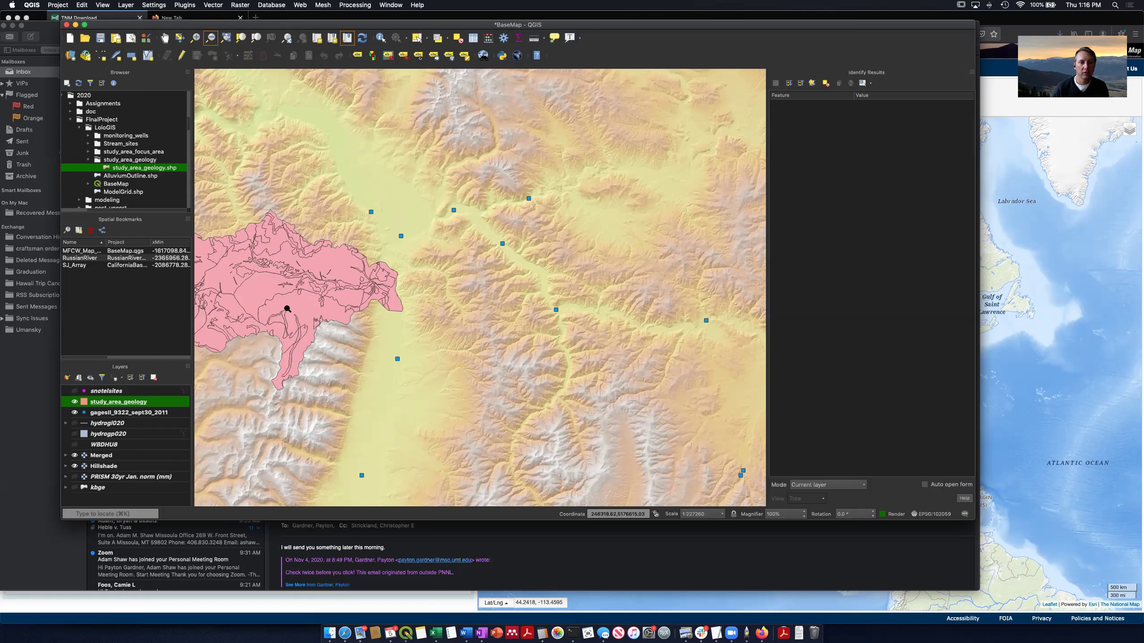
Inspect study_area_geology's Layer Properties, finding its CRS is EPSG:3857 WGS 84 / Pseudo-Mercator
double_click(106, 403)
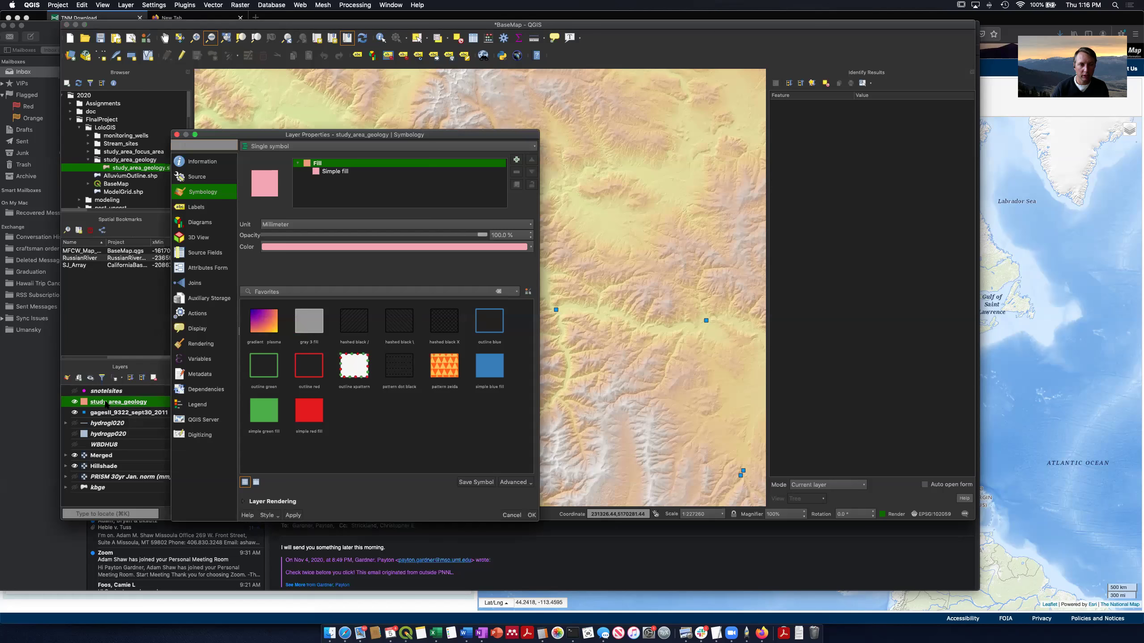
click(195, 162)
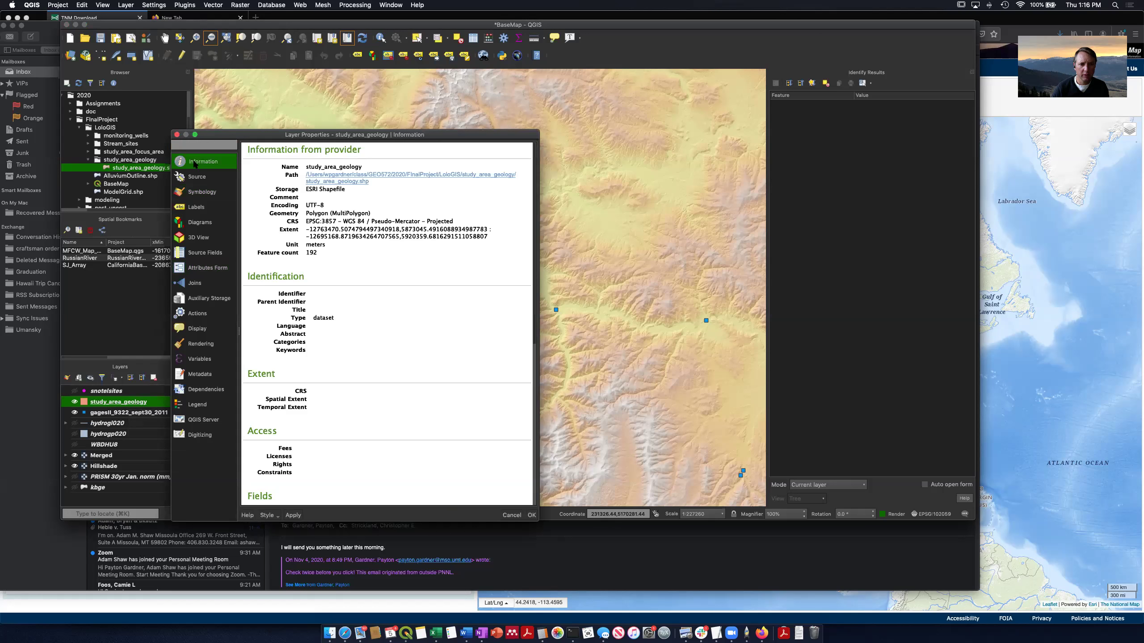
click(197, 177)
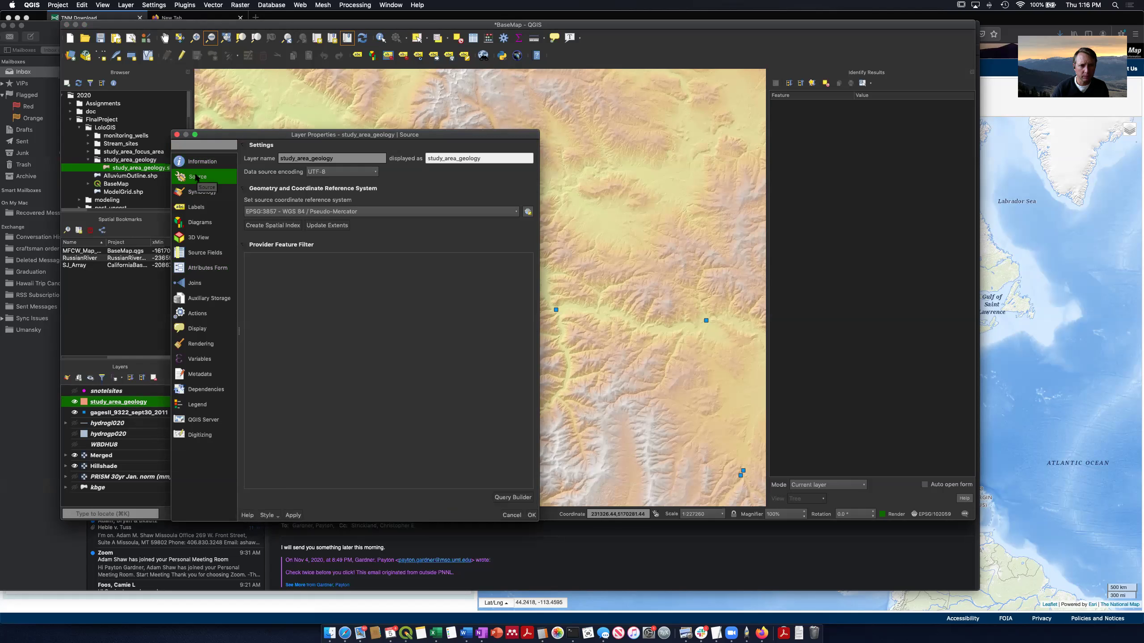
click(201, 164)
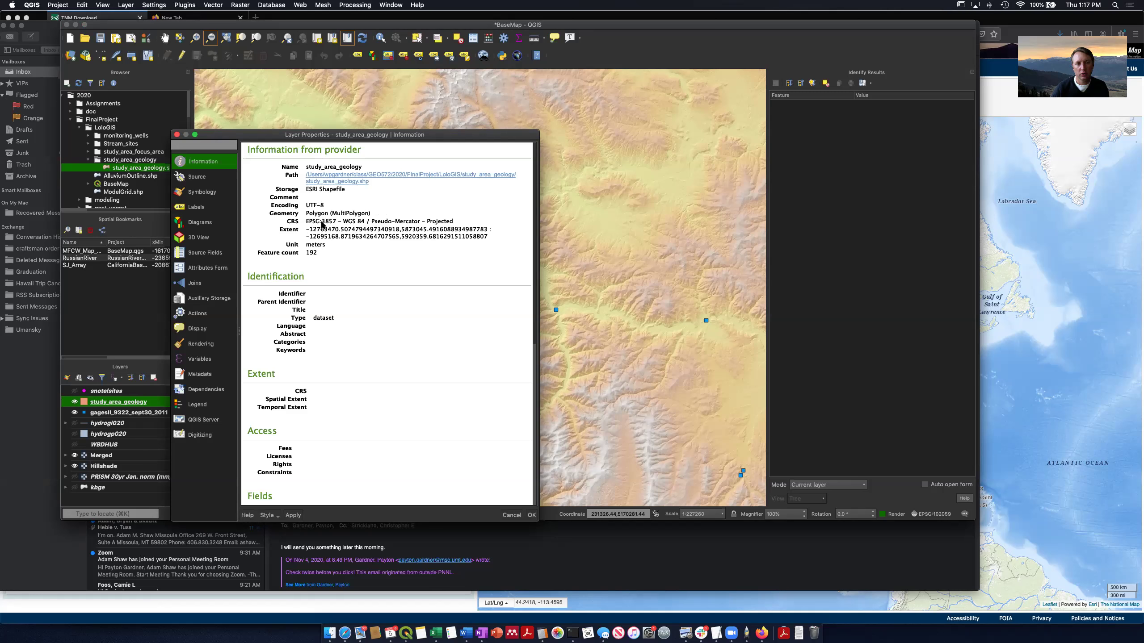
click(206, 177)
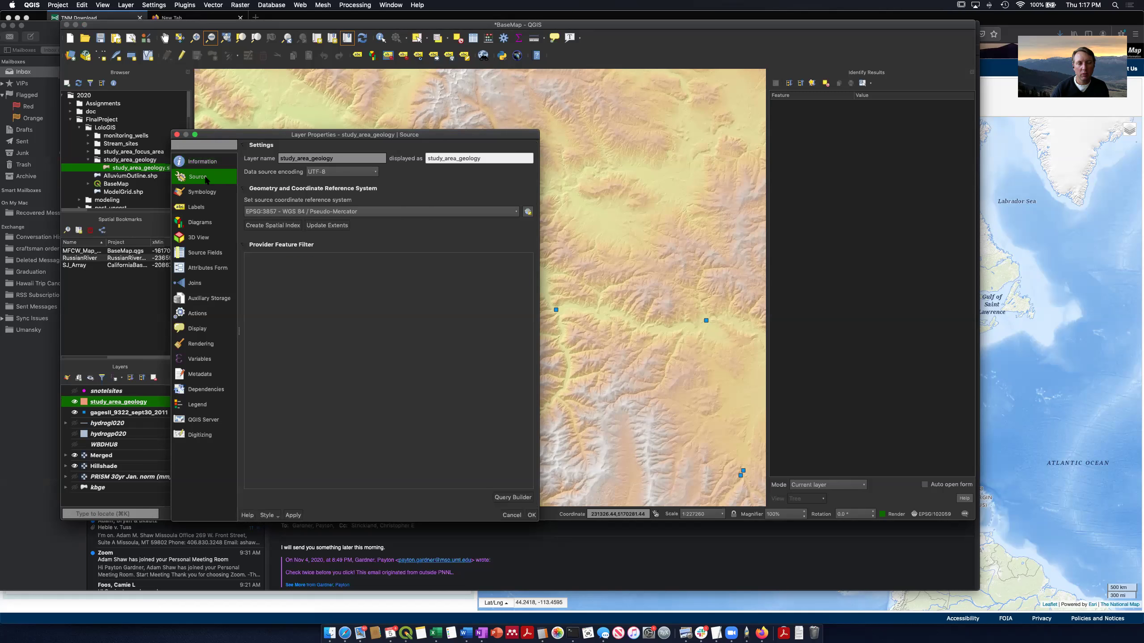
Set study_area_geology's source CRS to project CRS EPSG:102059 NAD_1983_2011_UTM_Zone_12N
click(514, 213)
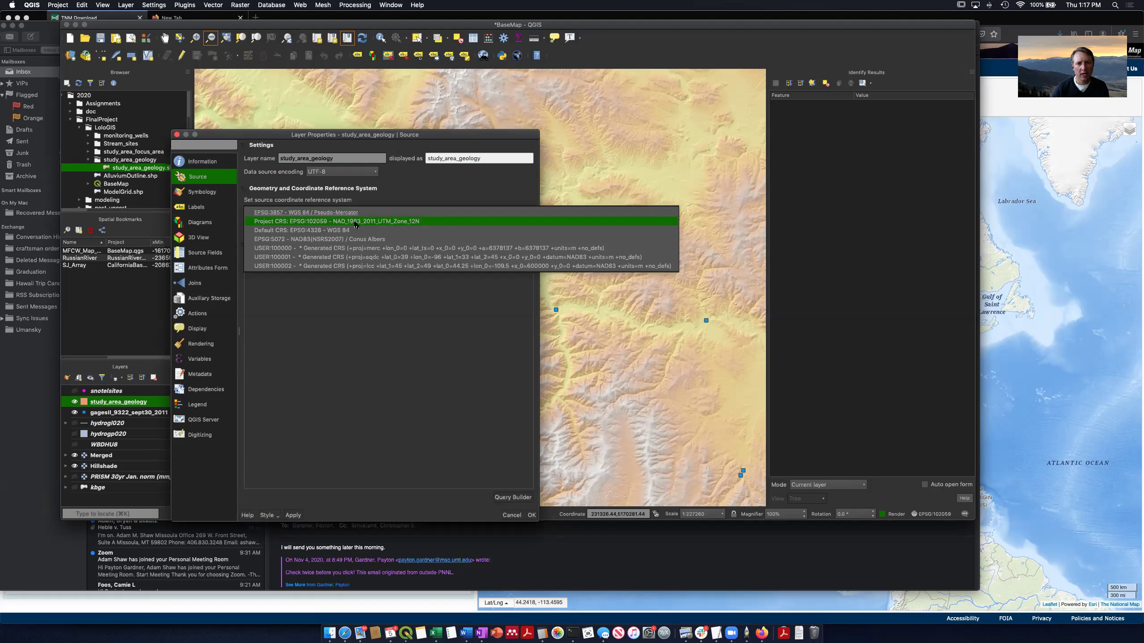
click(398, 222)
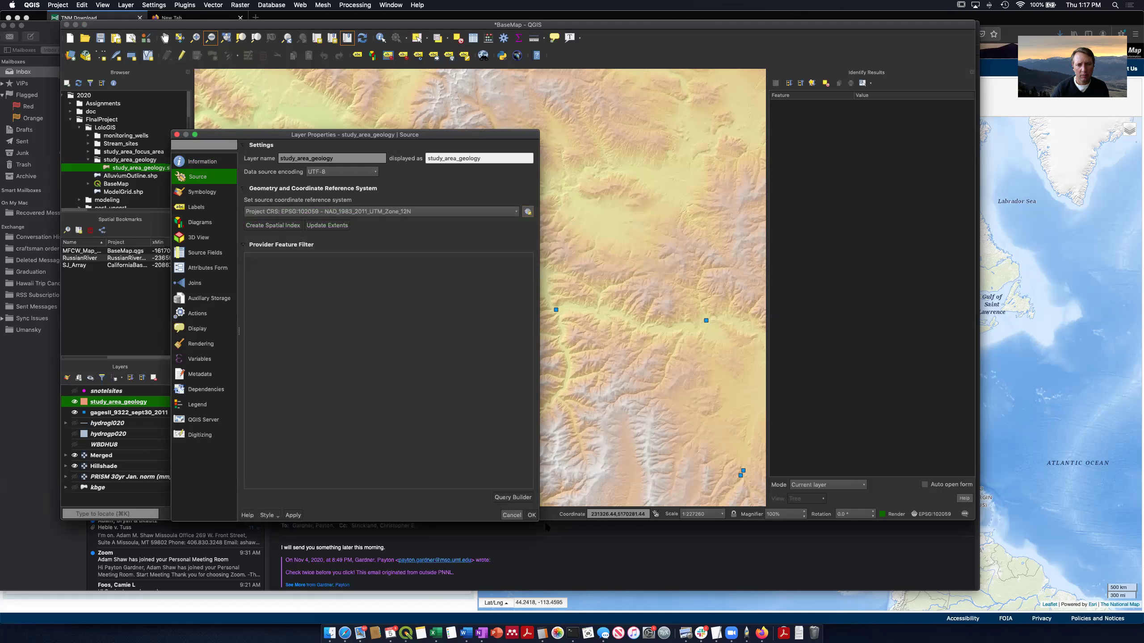
click(532, 516)
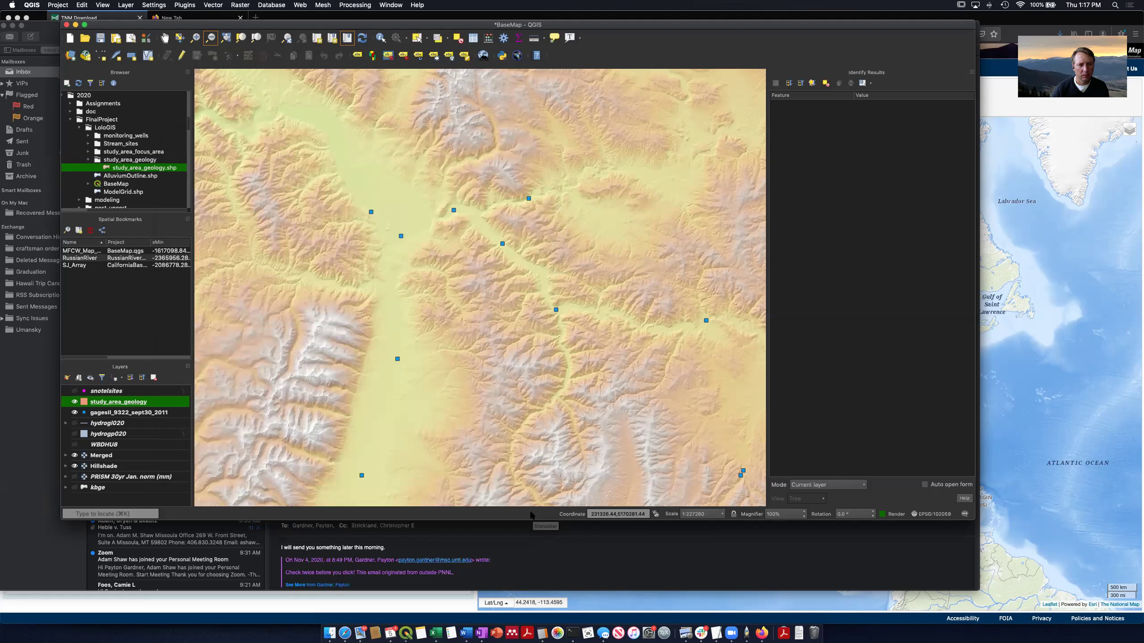
Remove the study_area_geology layer from the project, confirming the prompt
right_click(110, 404)
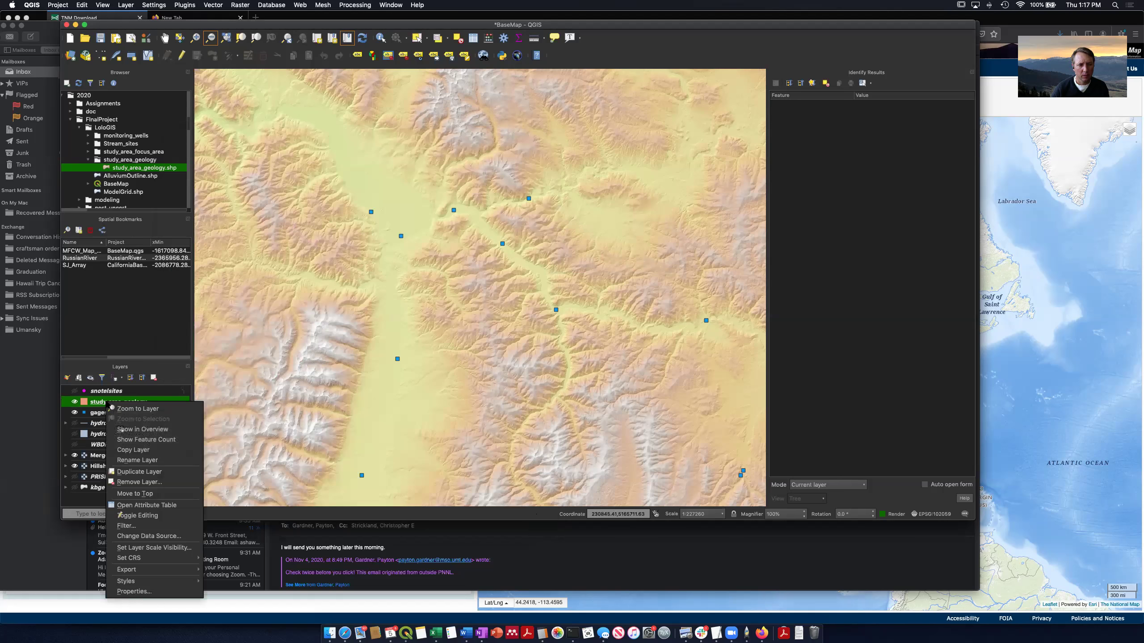
click(159, 480)
click(557, 279)
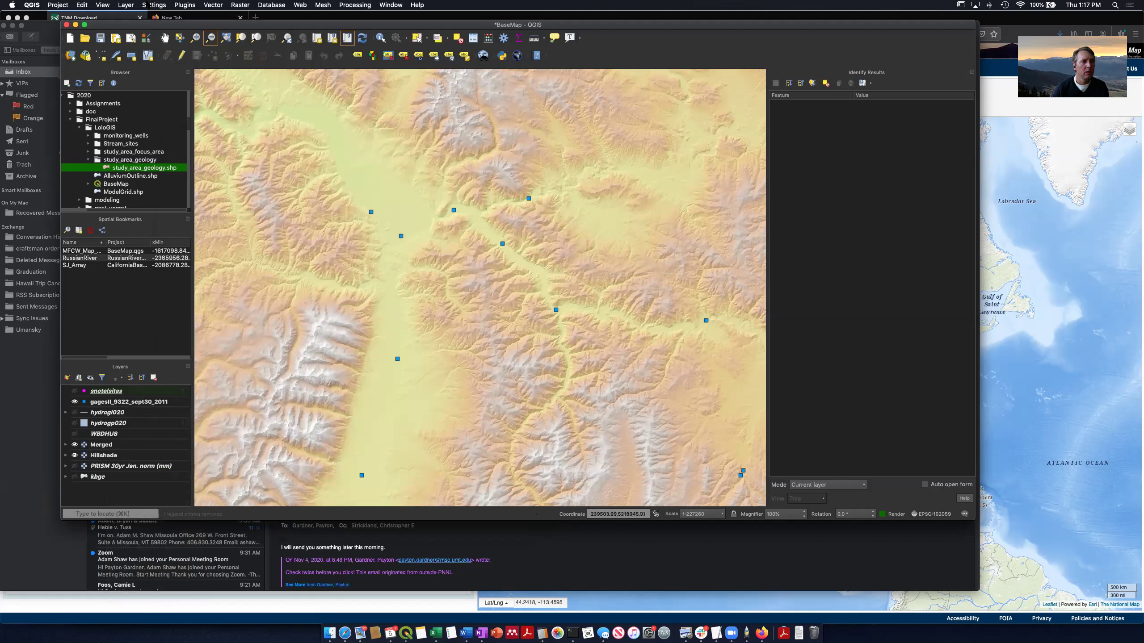
click(39, 5)
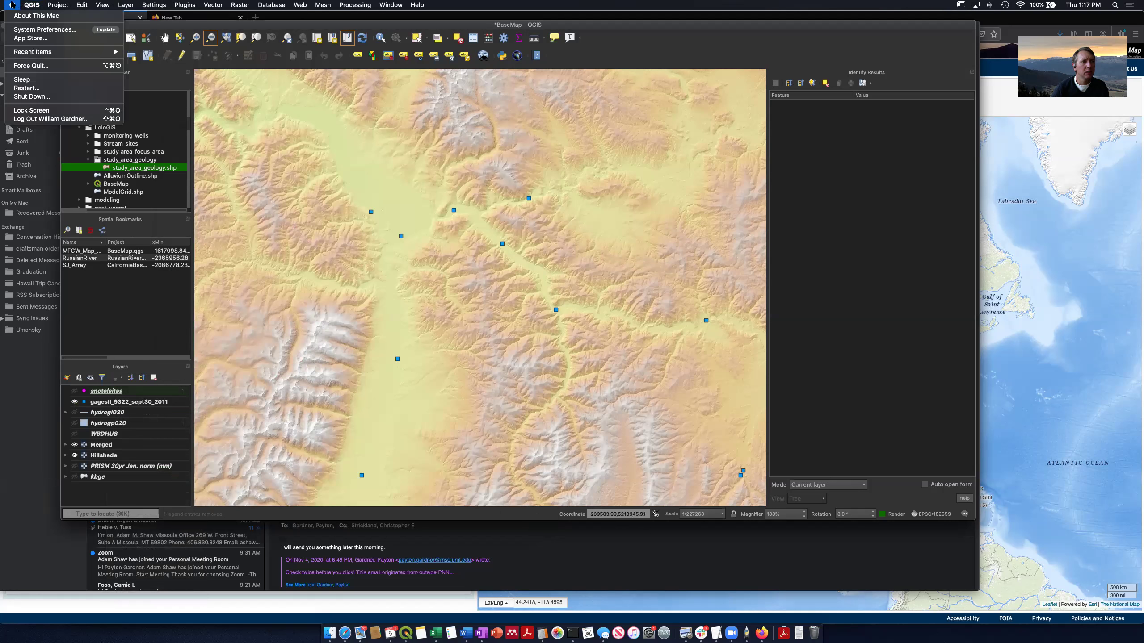
In Options > CRS, set CRS for New Layers to 'Use project CRS' and save
click(12, 5)
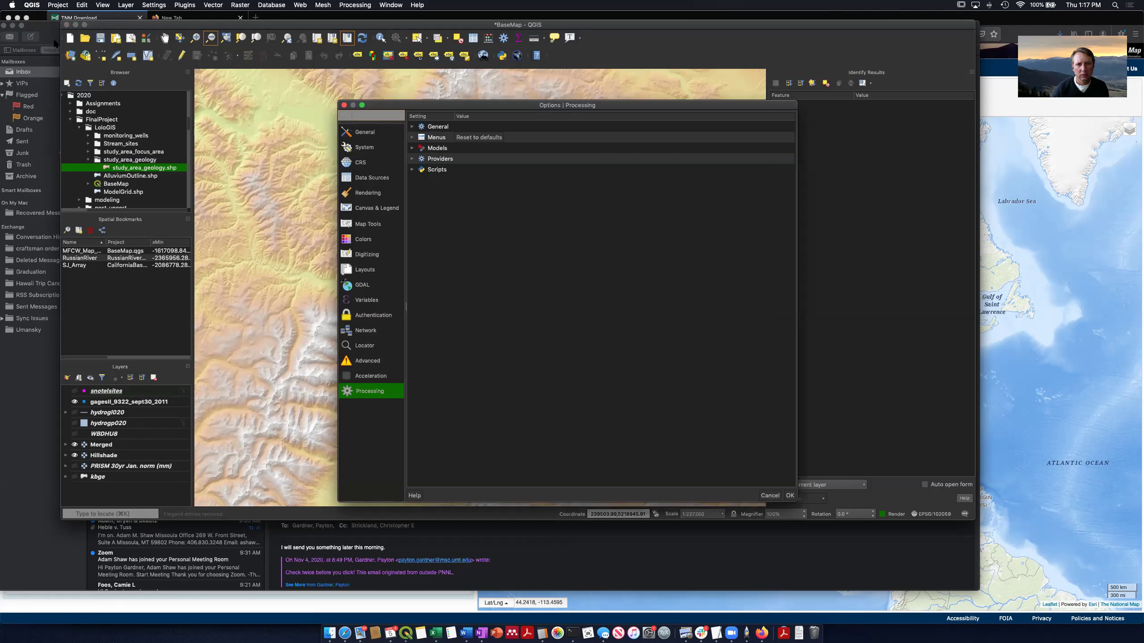
click(381, 160)
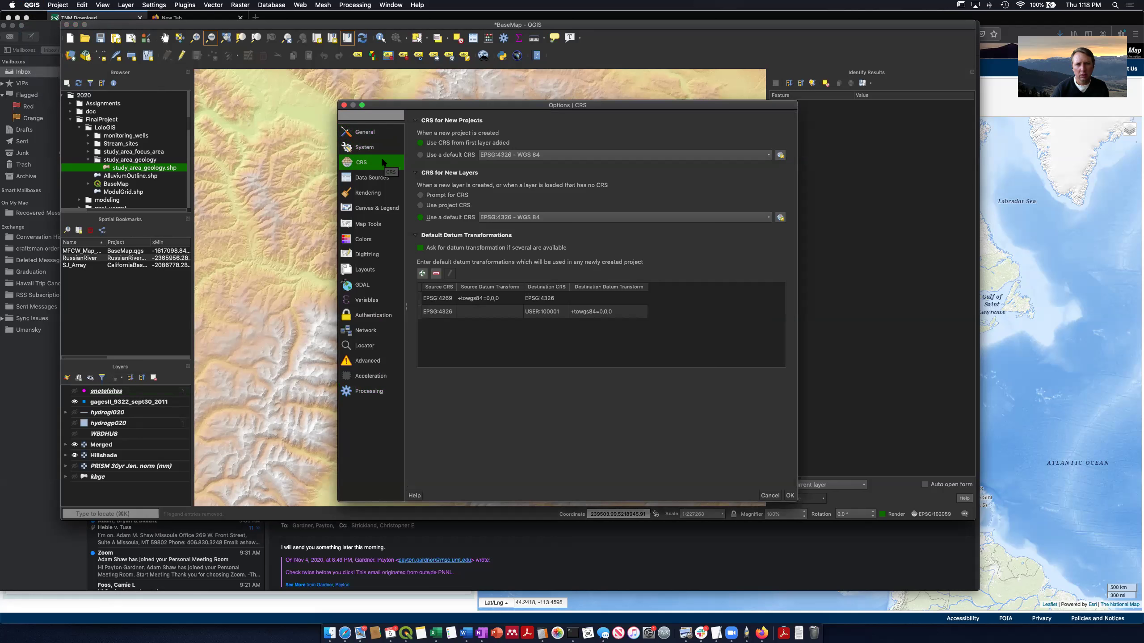
click(421, 205)
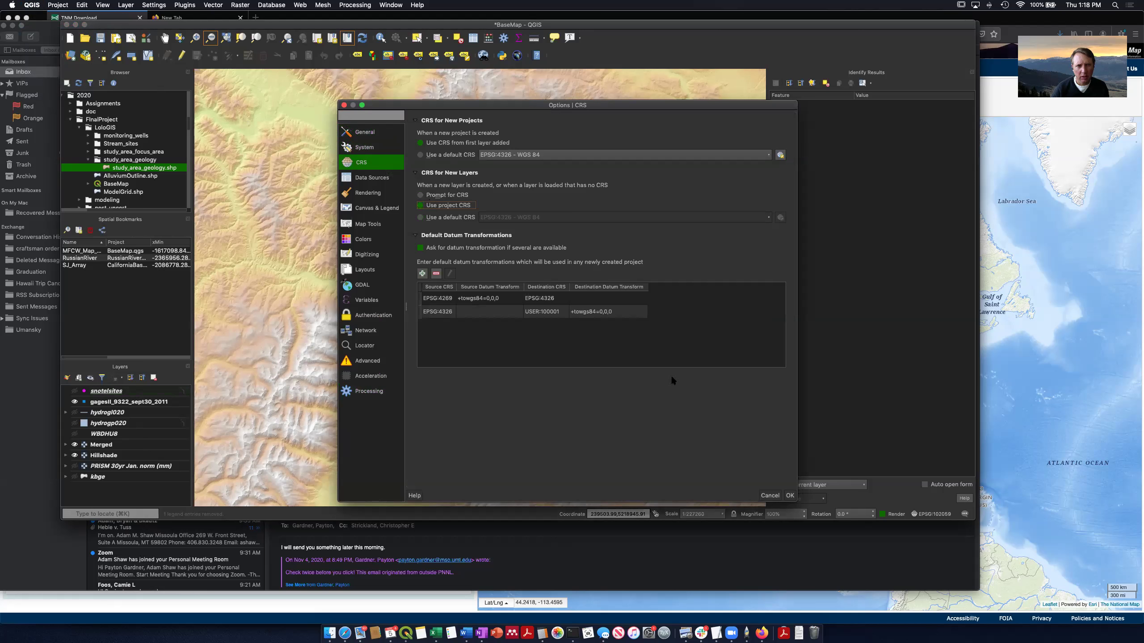
click(361, 131)
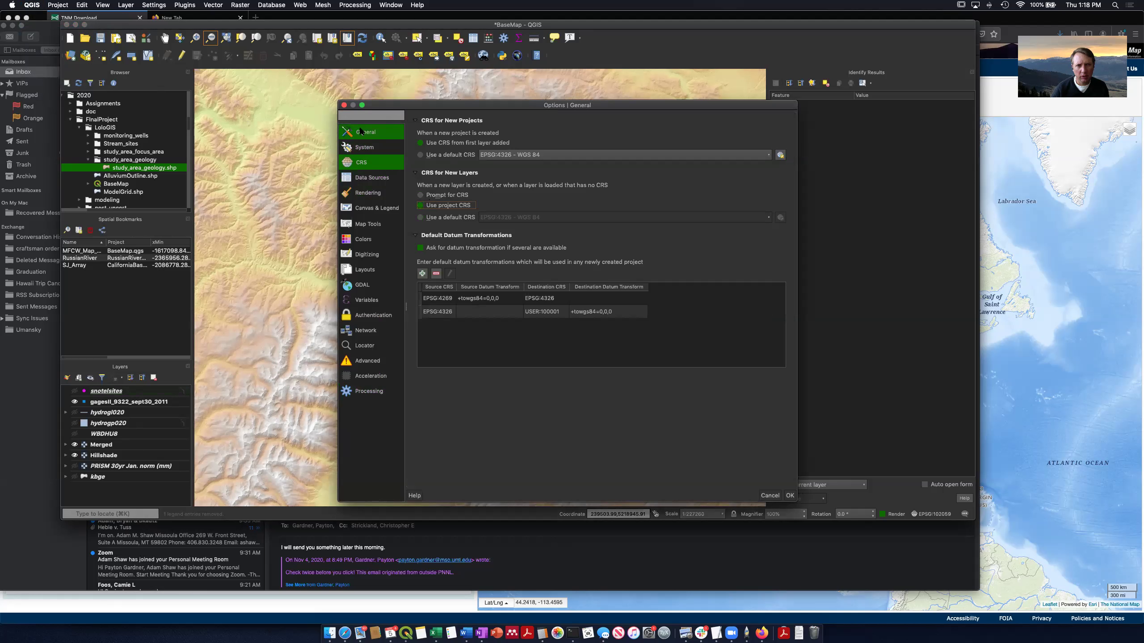
click(363, 151)
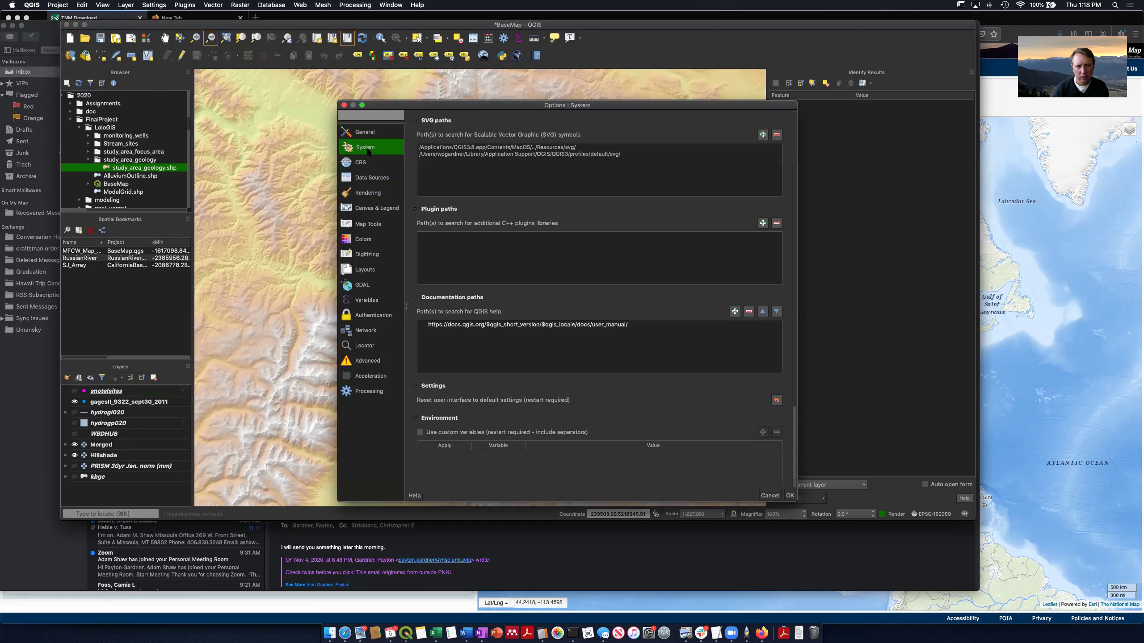
click(364, 162)
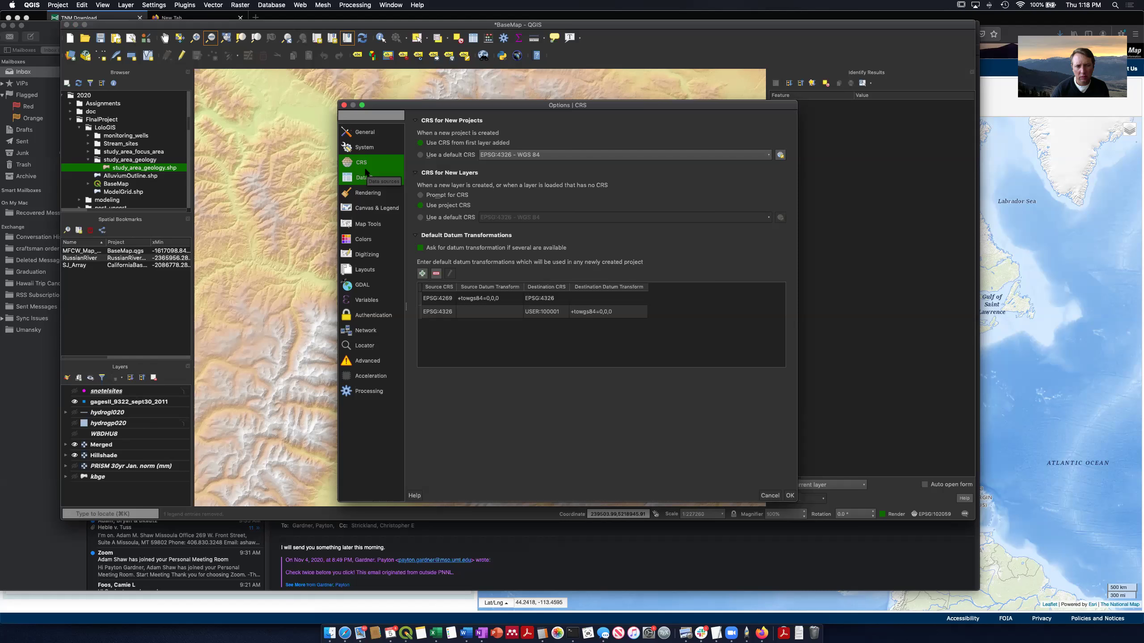
click(377, 392)
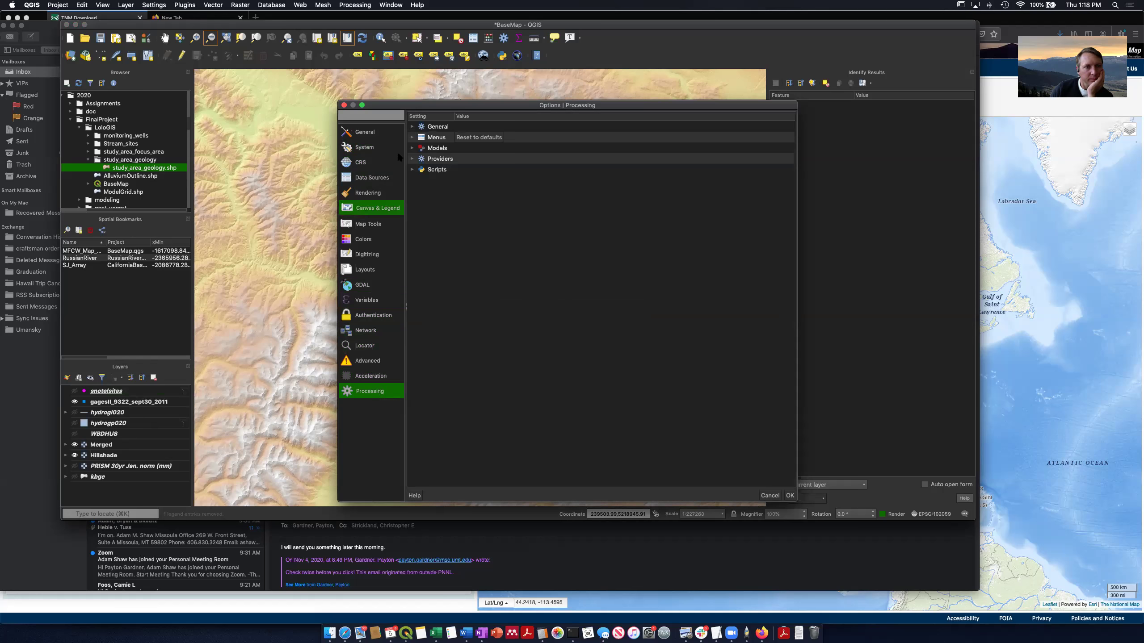
click(367, 162)
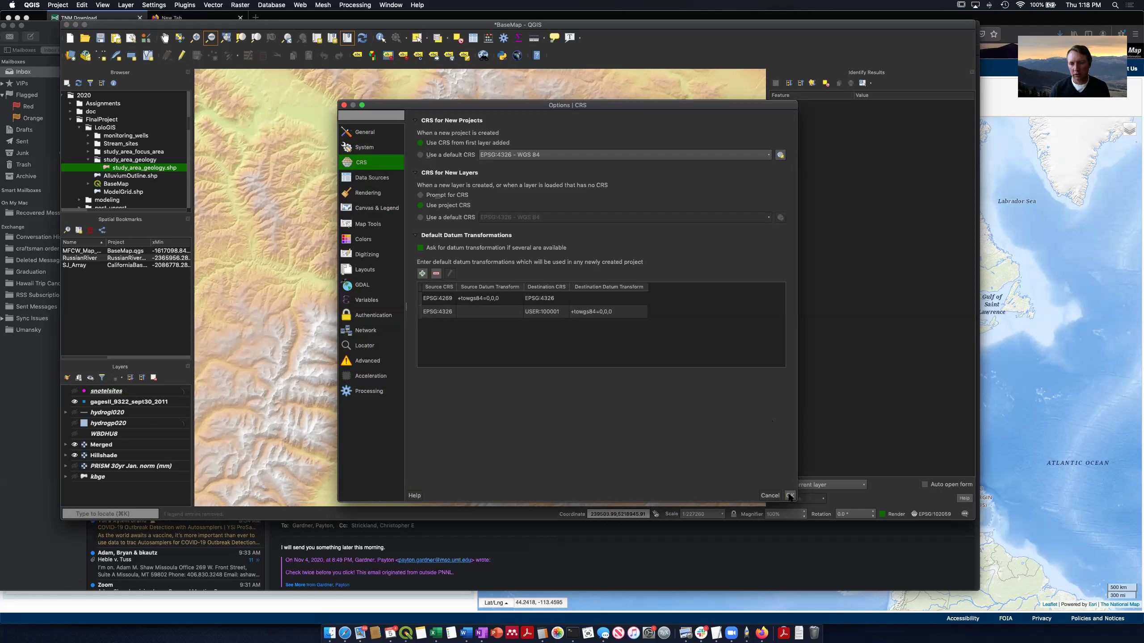
click(790, 495)
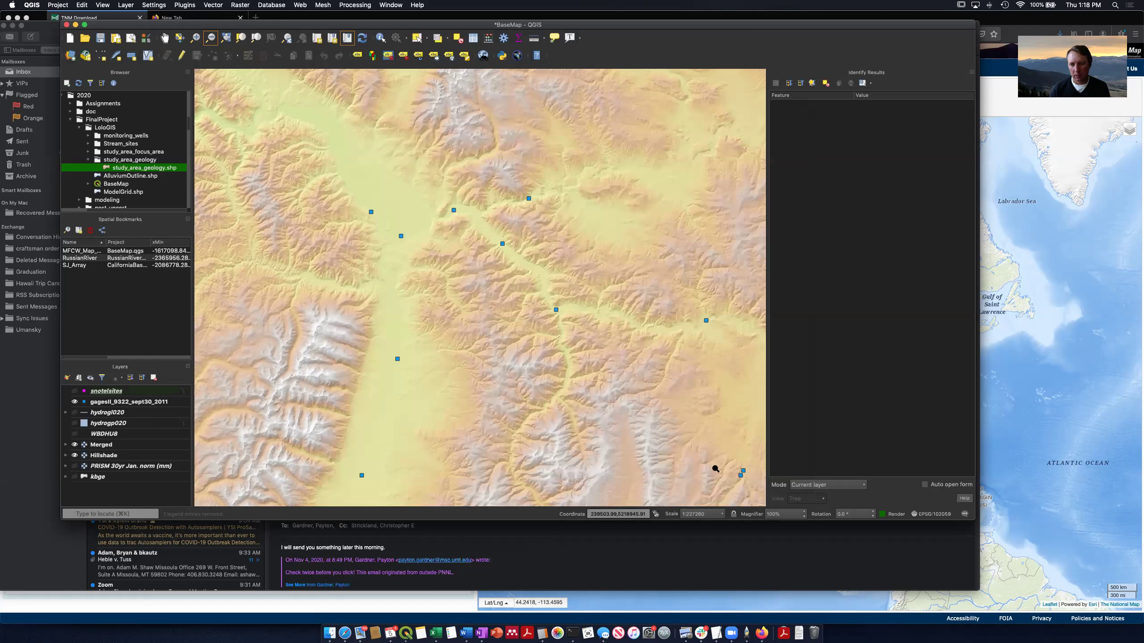
Re-add study_area_geology.shp to the map and review its Layer Properties without changes
double_click(123, 169)
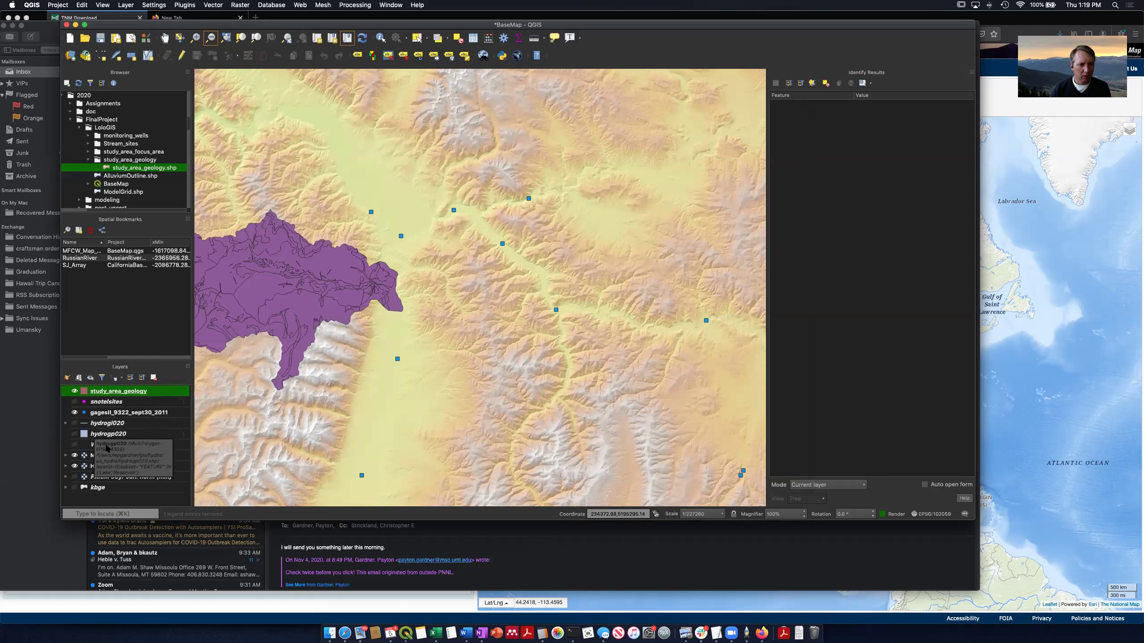
double_click(131, 393)
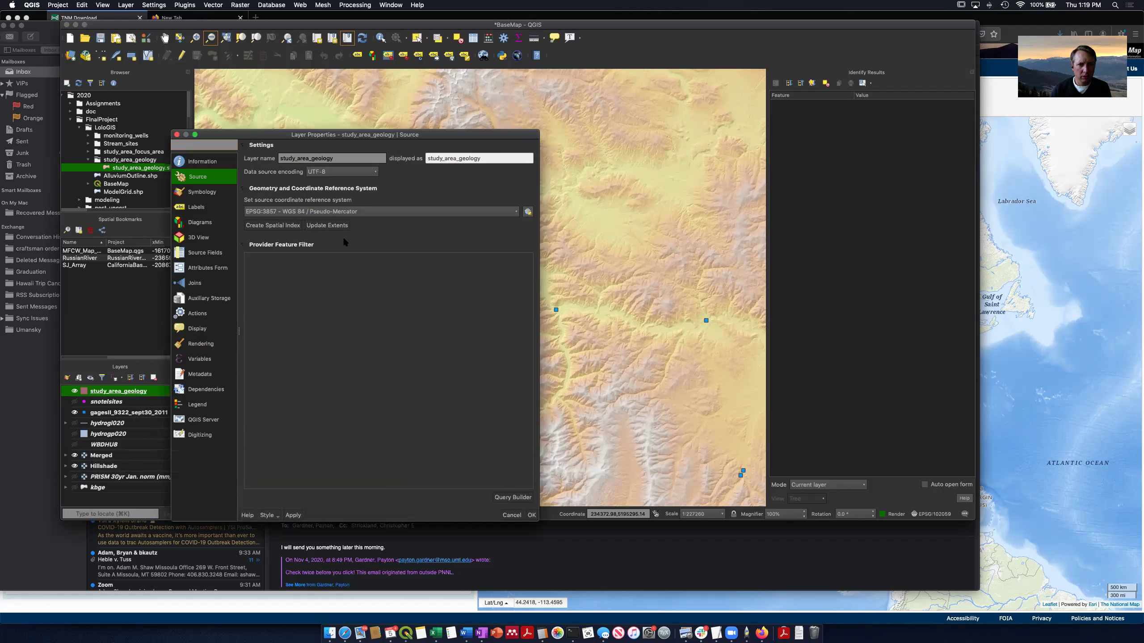
click(506, 516)
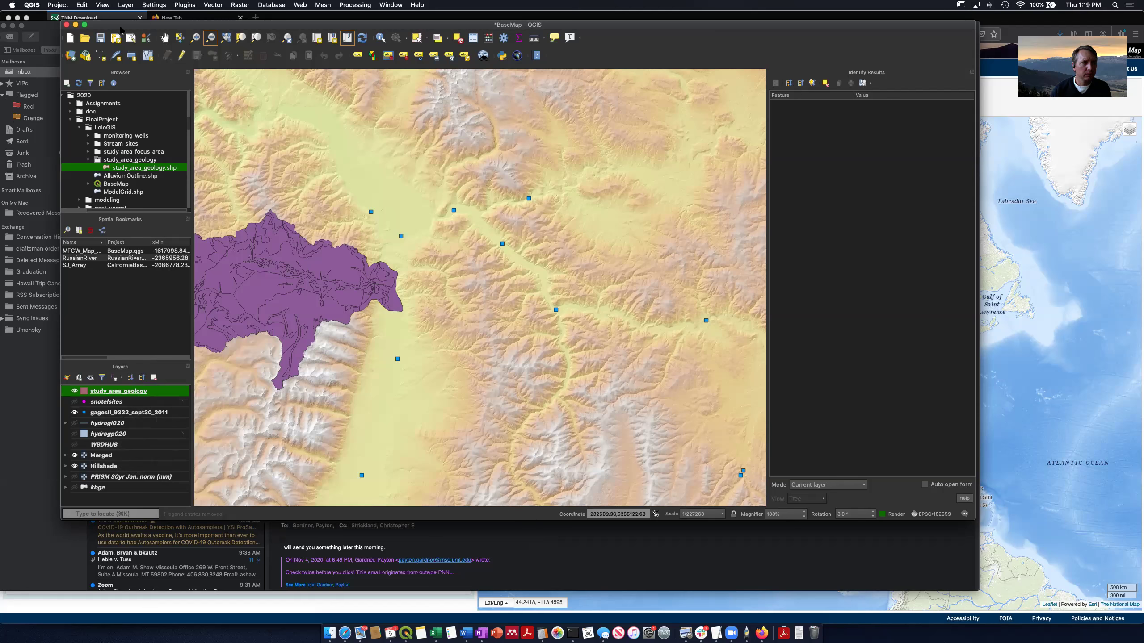
click(59, 5)
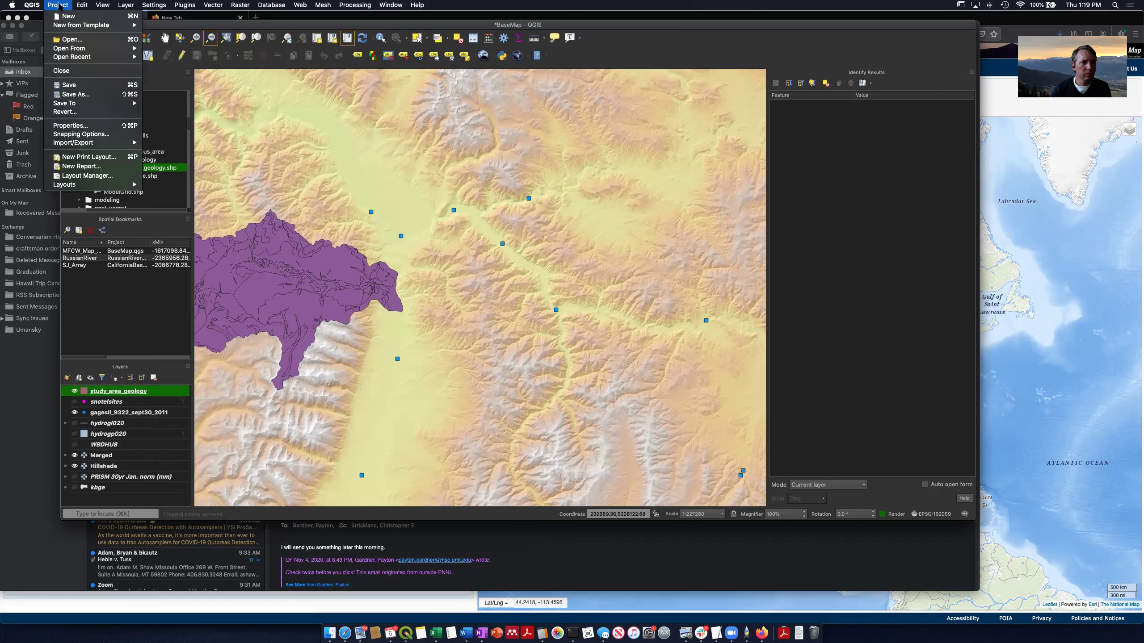
Apply NAD_1983_2011_UTM_Zone_12N (EPSG:102059) as the project CRS in Project Properties
click(79, 126)
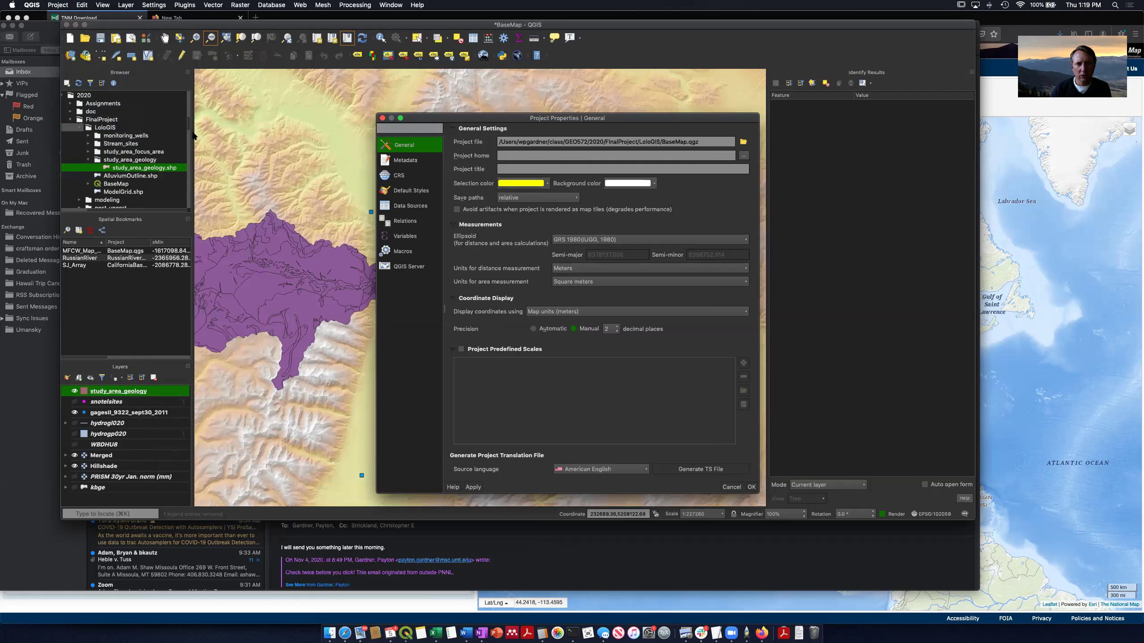
click(423, 179)
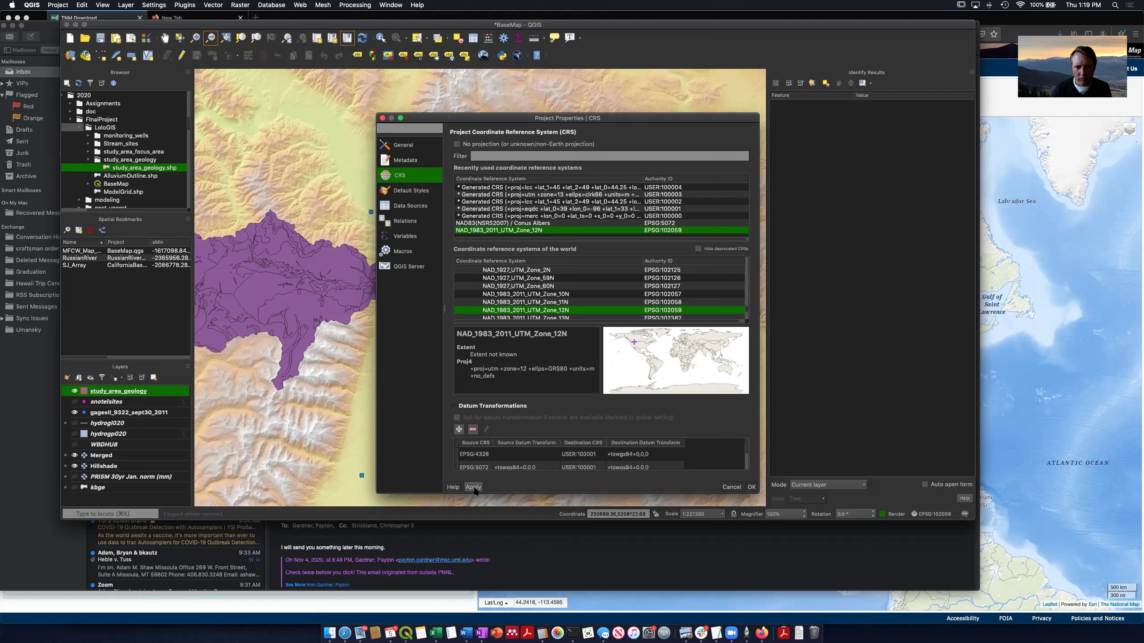
click(752, 487)
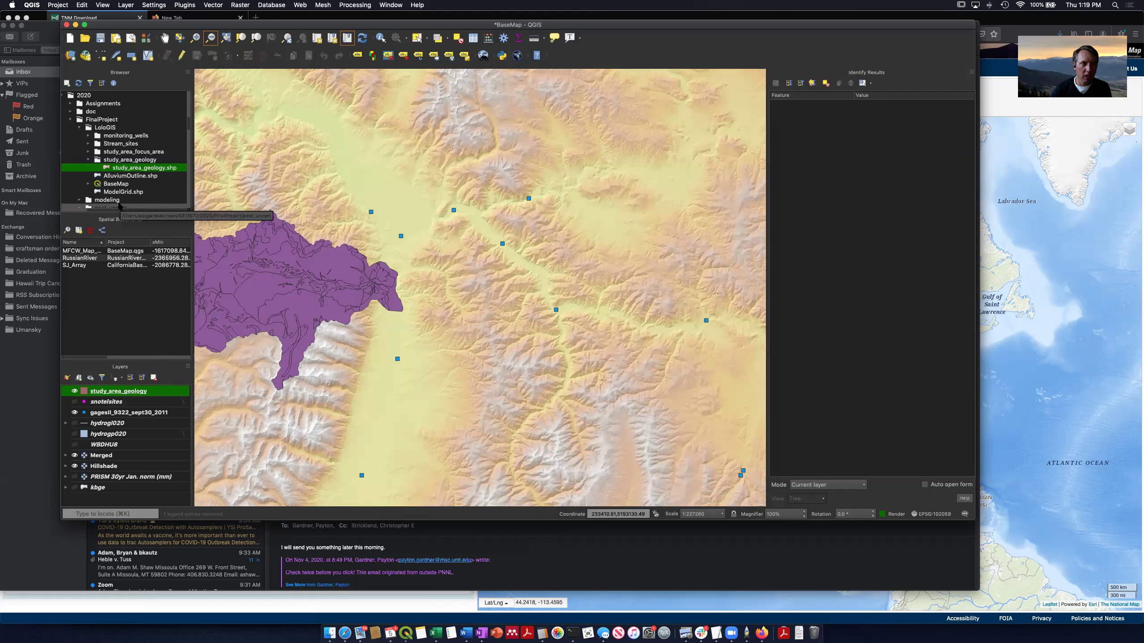
Add study_area_geology.shp a second time, then remove the duplicate pink geology layer
double_click(136, 169)
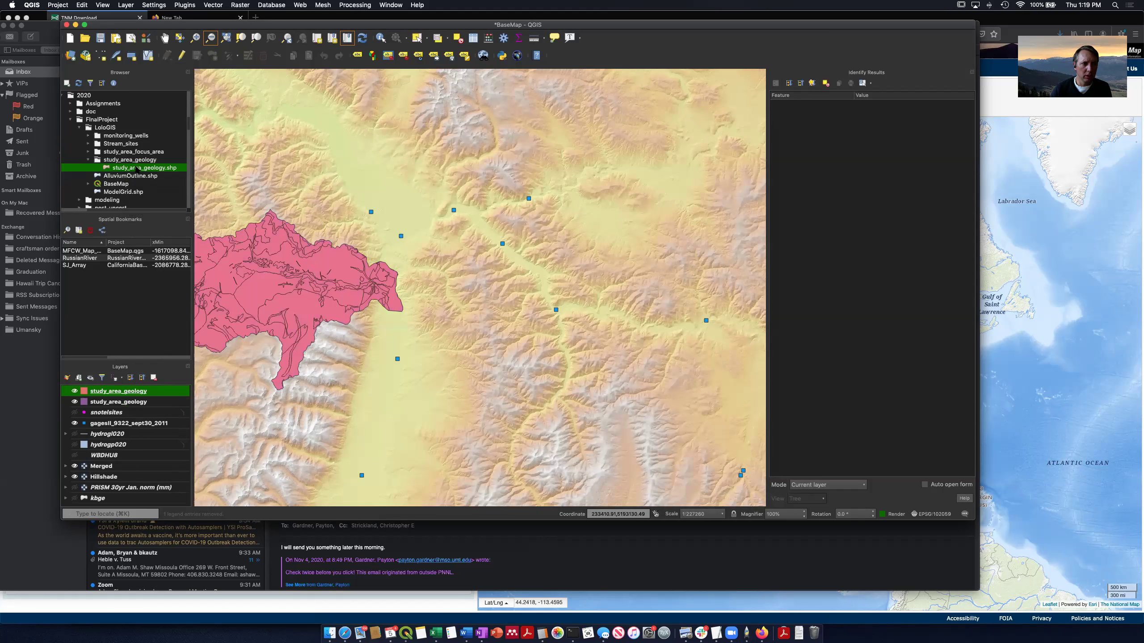
click(154, 378)
click(557, 278)
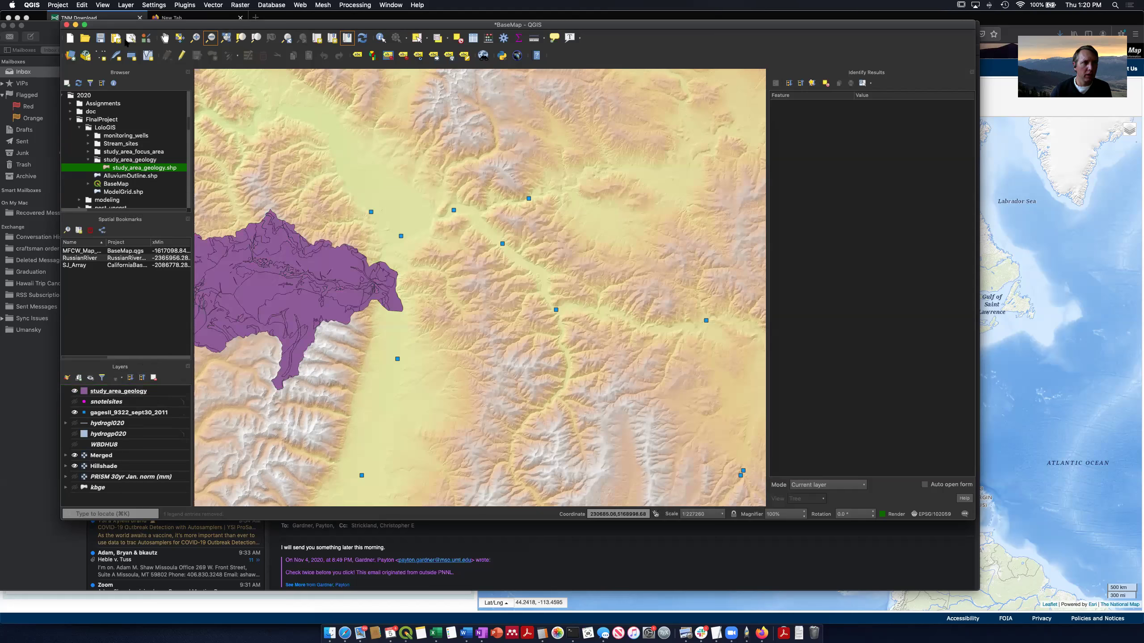
Review the project CRS, then open study_area_geology's properties showing source CRS EPSG:3857
click(58, 5)
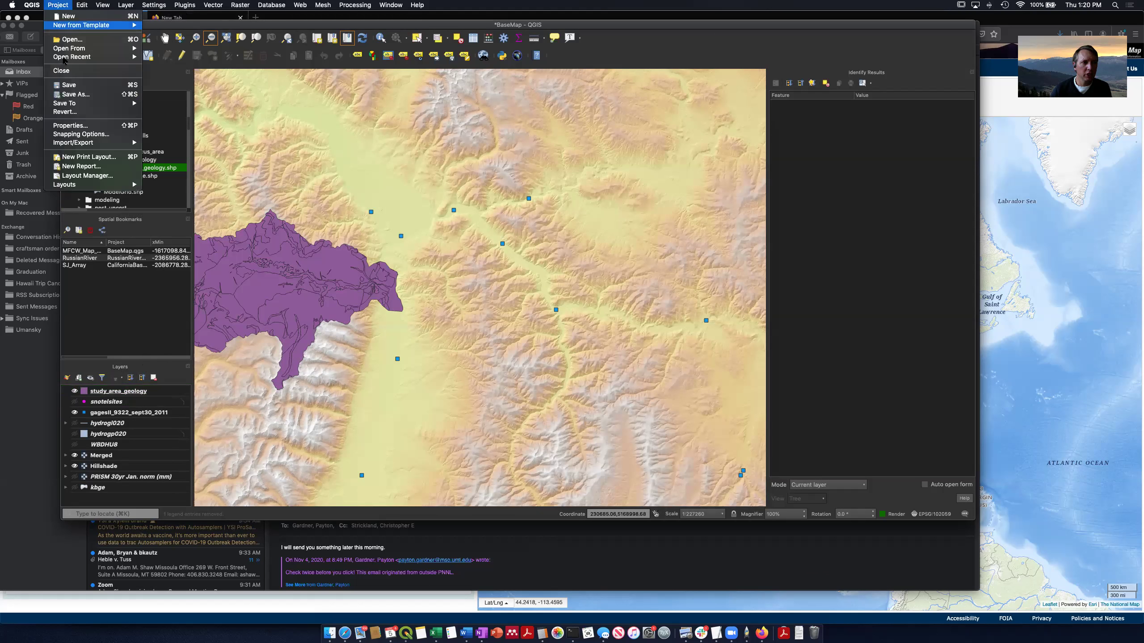
click(87, 129)
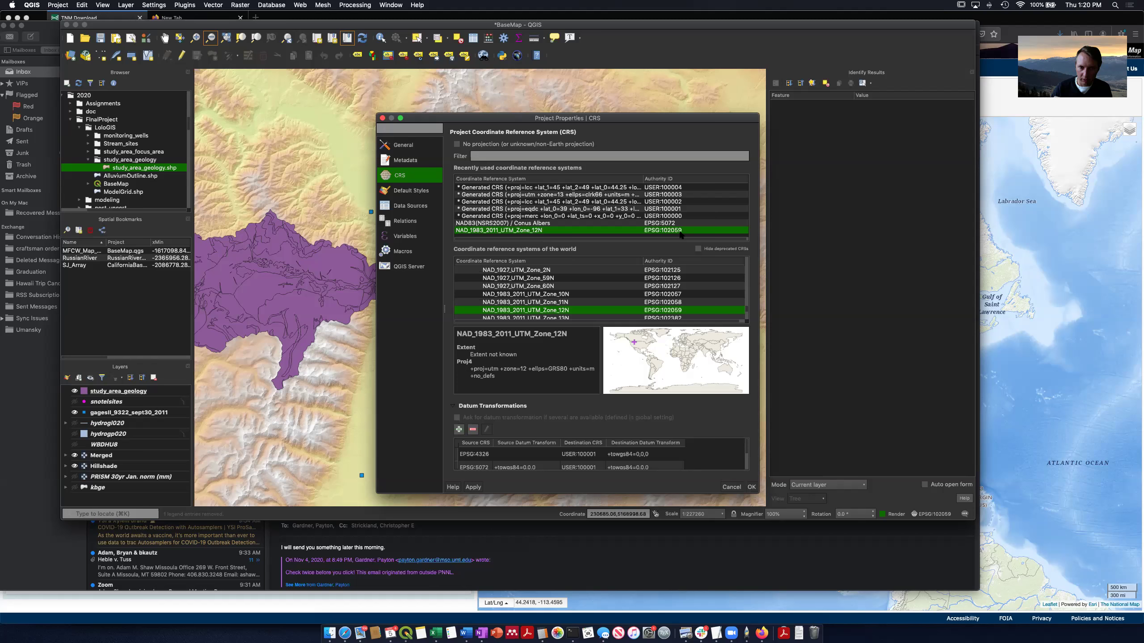
click(751, 487)
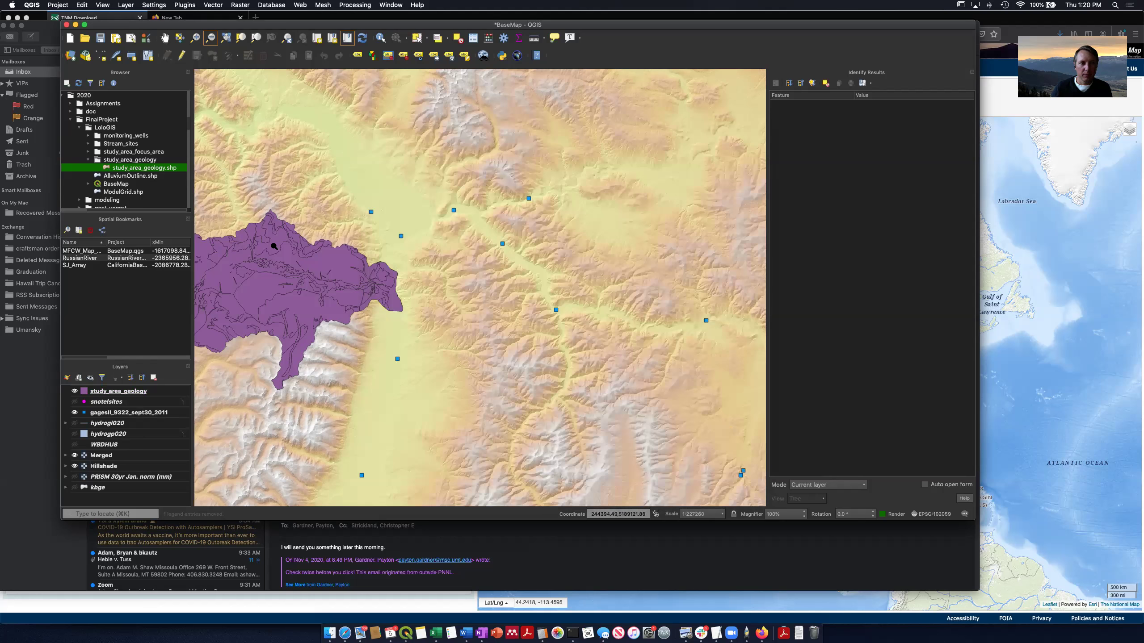
click(134, 394)
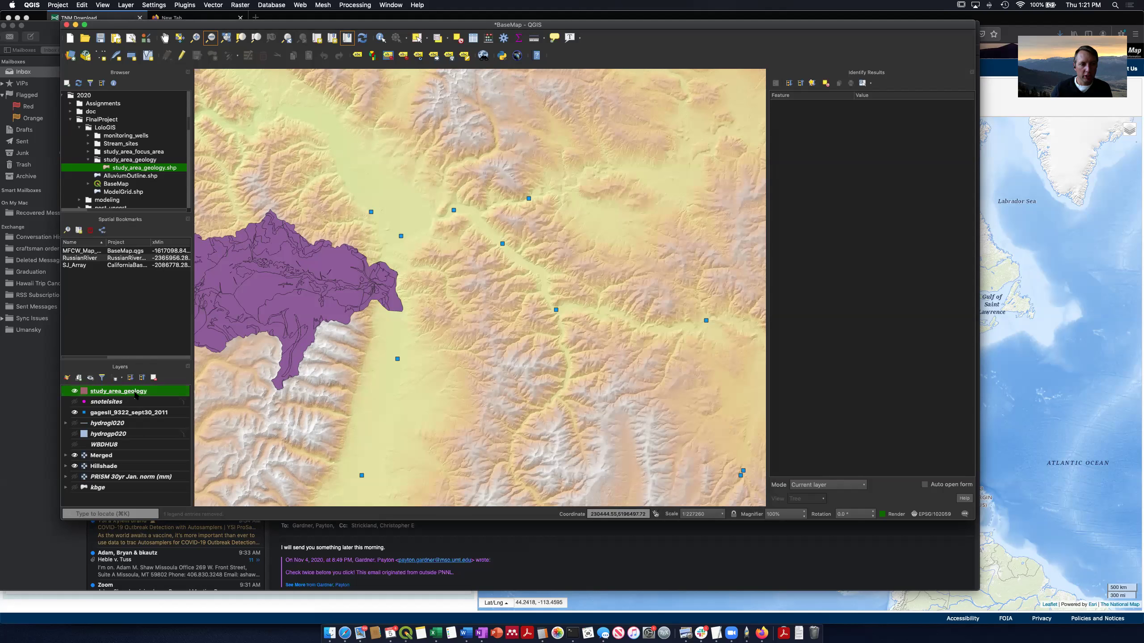
double_click(134, 394)
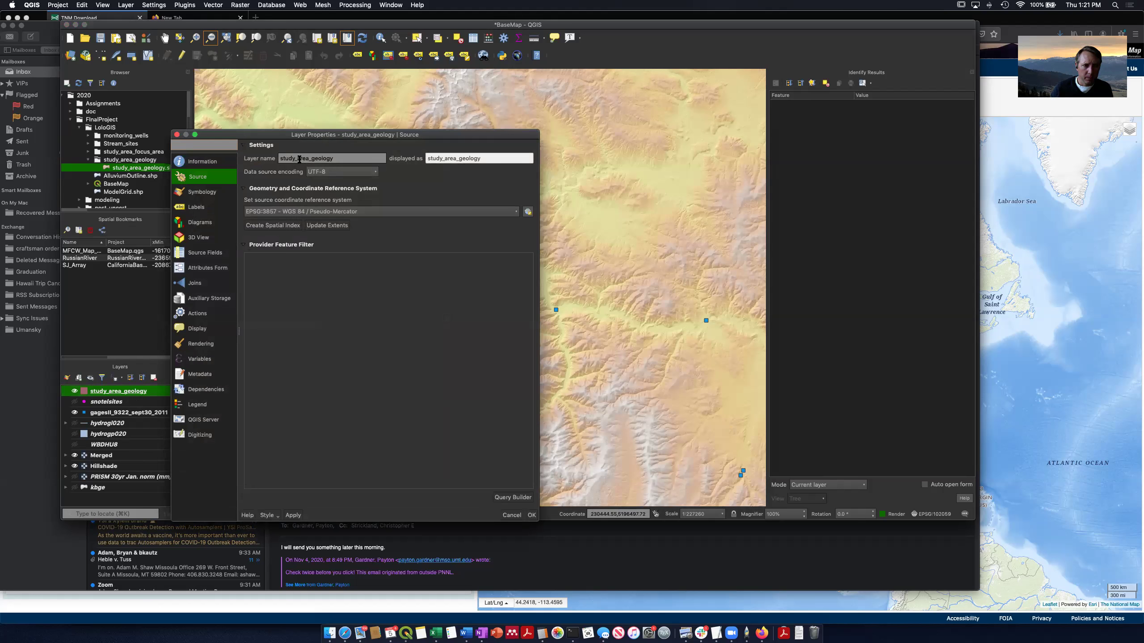
Style study_area_geology as Categorized on MBMG_CODE with fills about one-third opaque
click(204, 193)
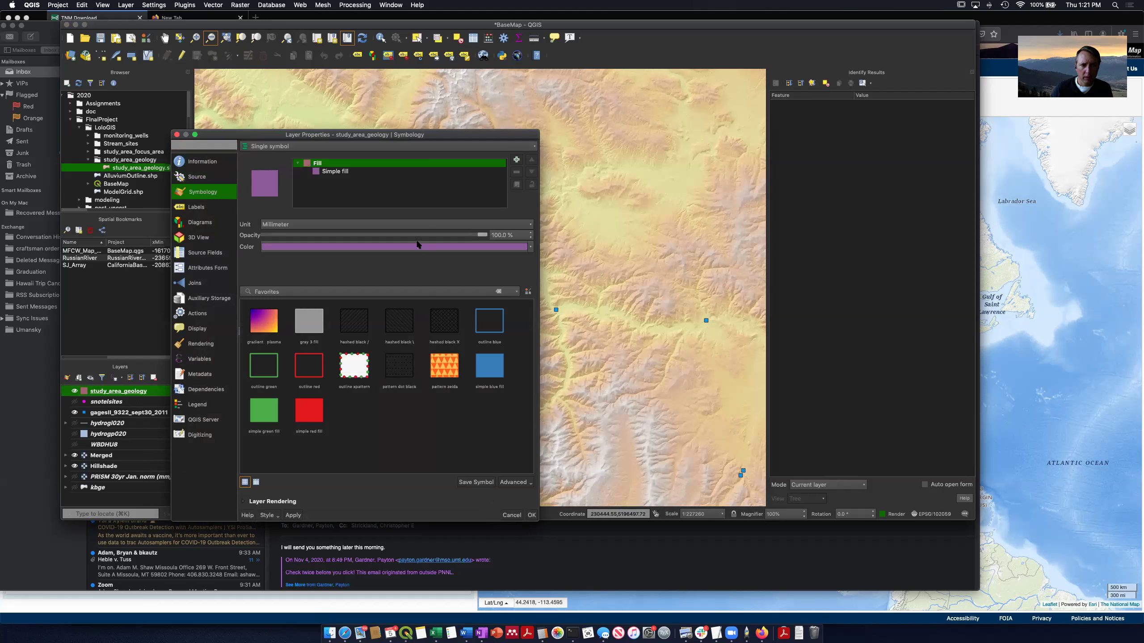
click(268, 147)
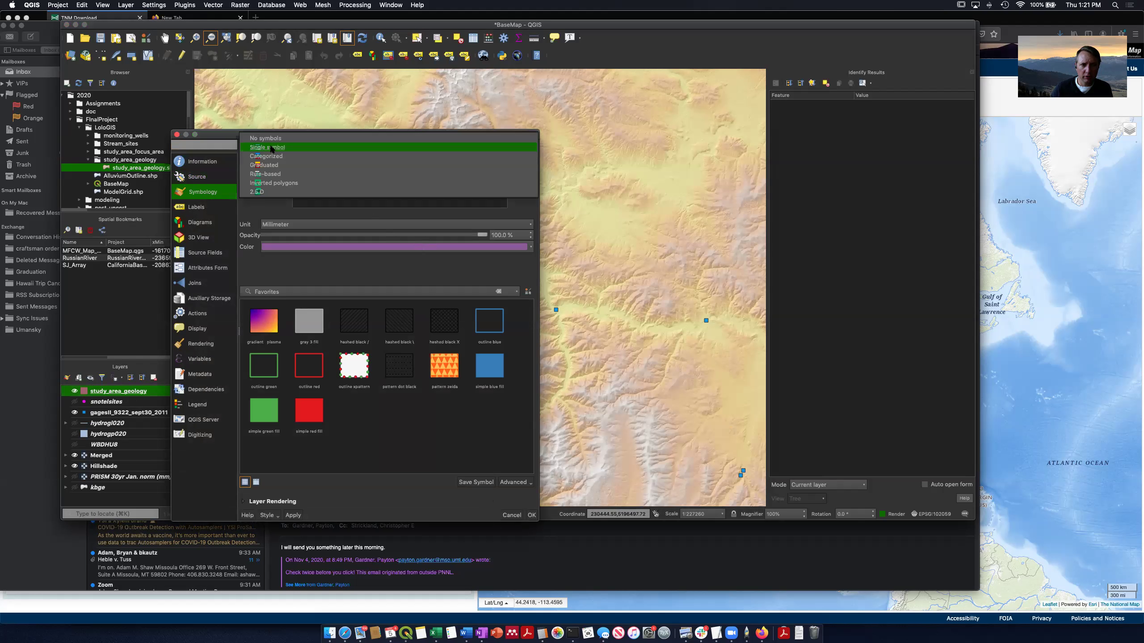
click(308, 156)
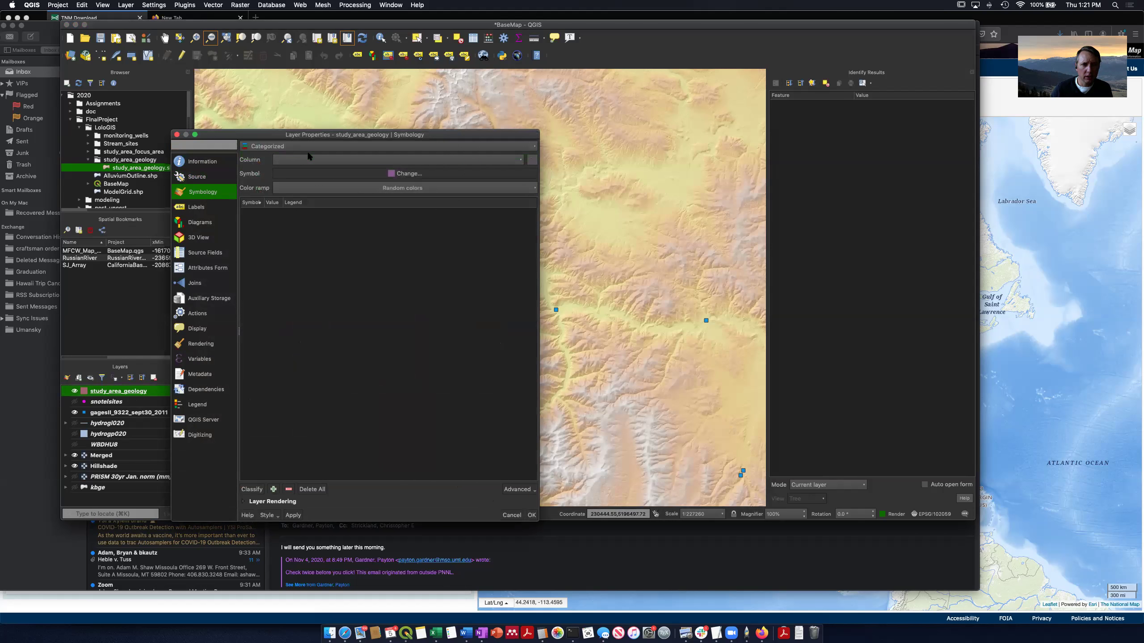
click(398, 175)
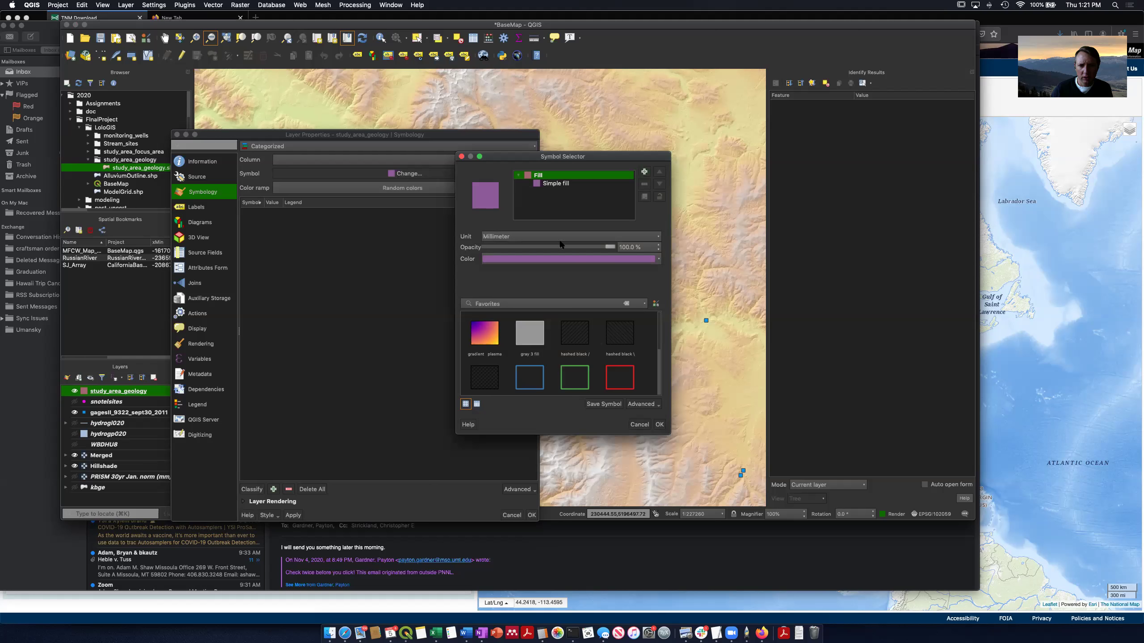
drag(610, 248, 527, 248)
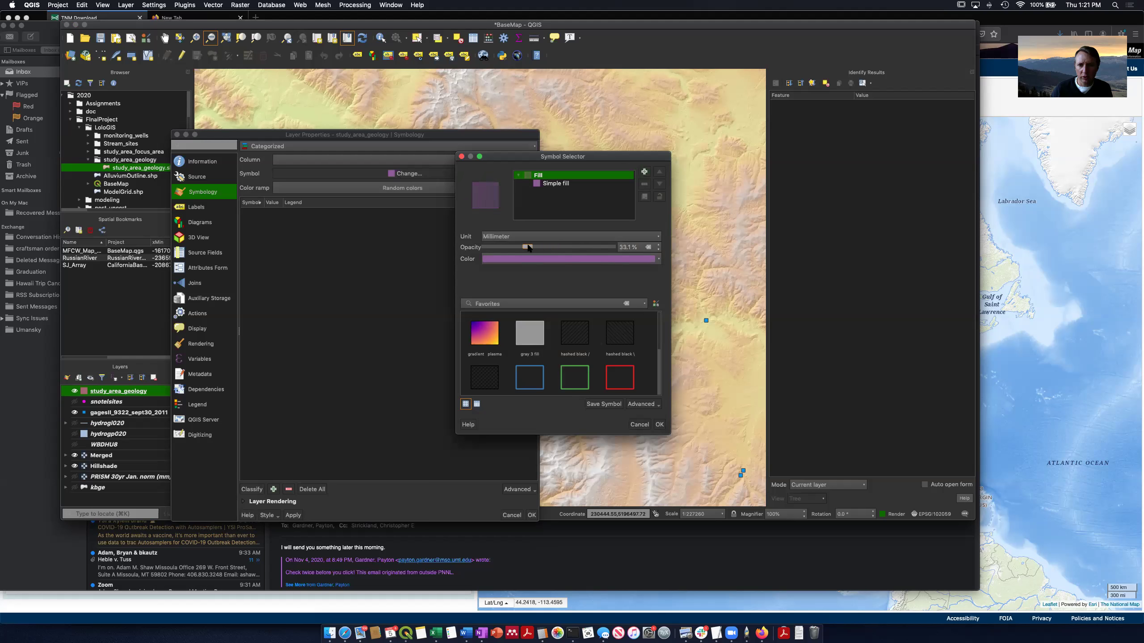
click(659, 424)
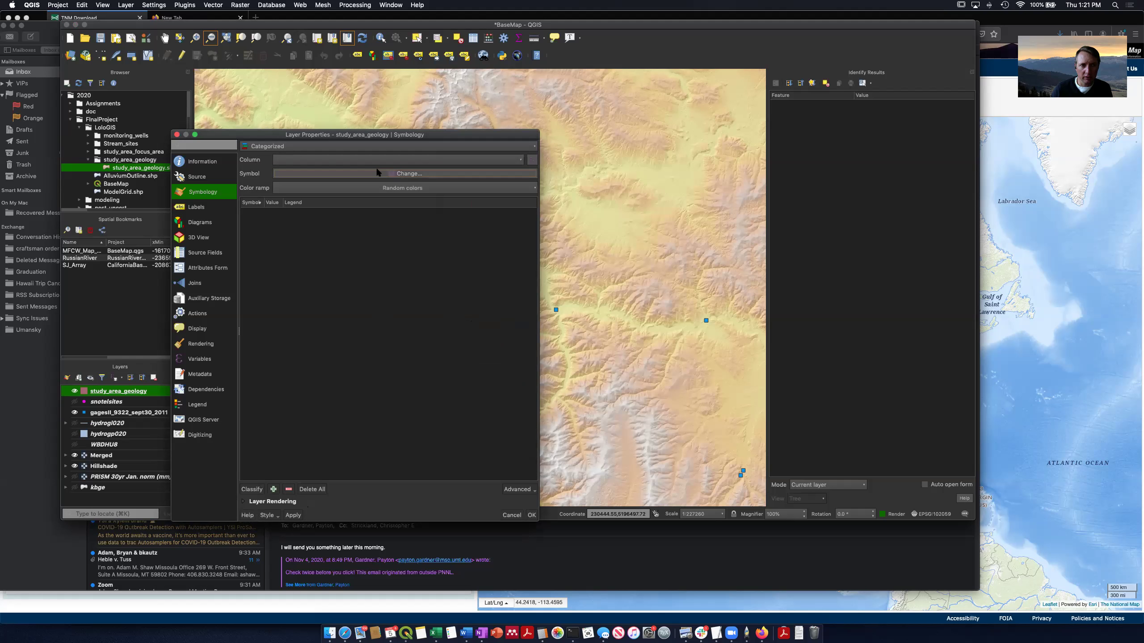
click(520, 160)
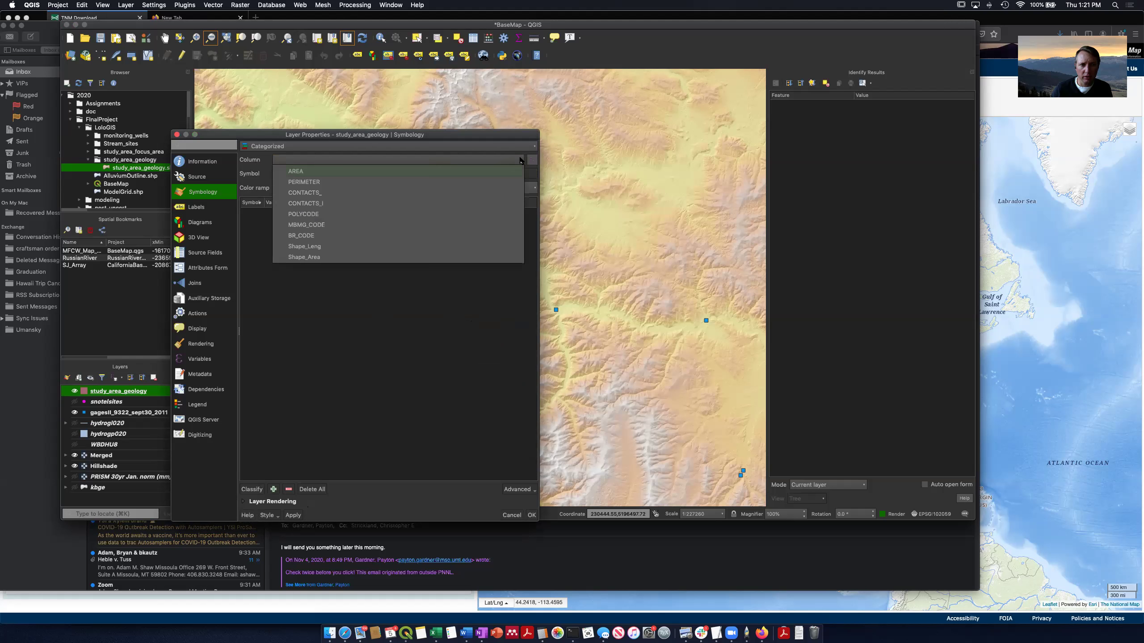
click(445, 225)
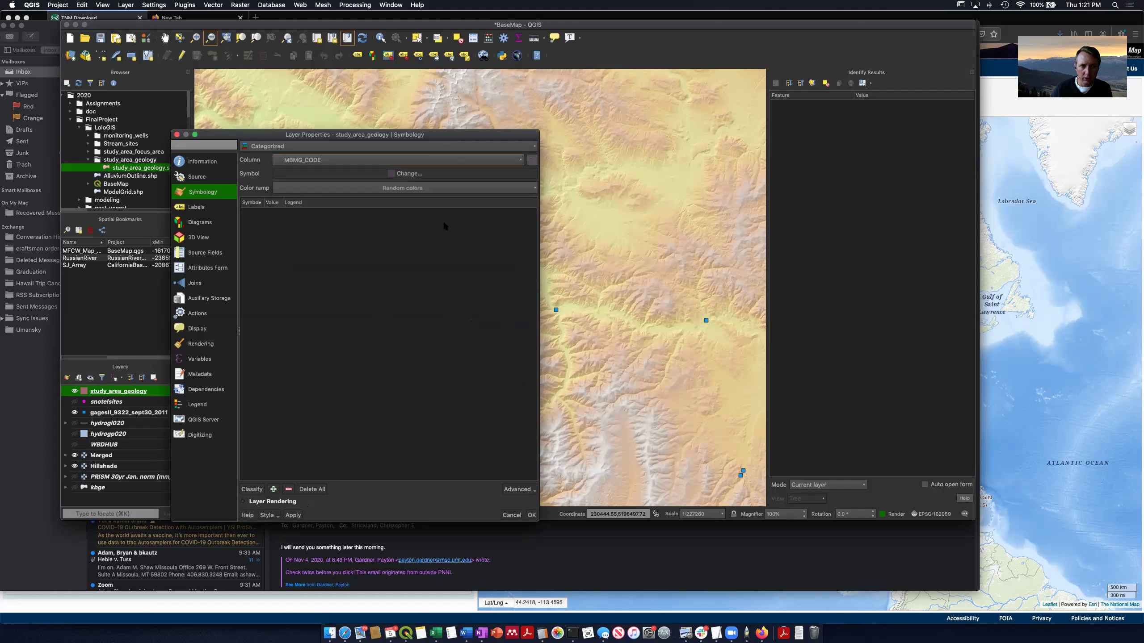
click(252, 489)
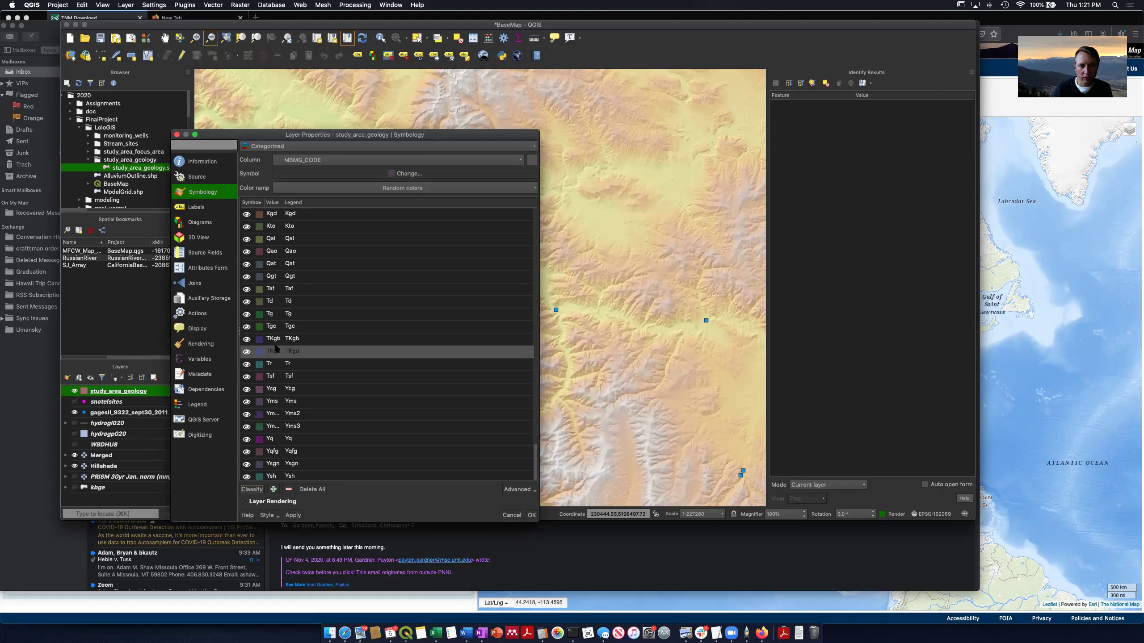
click(293, 515)
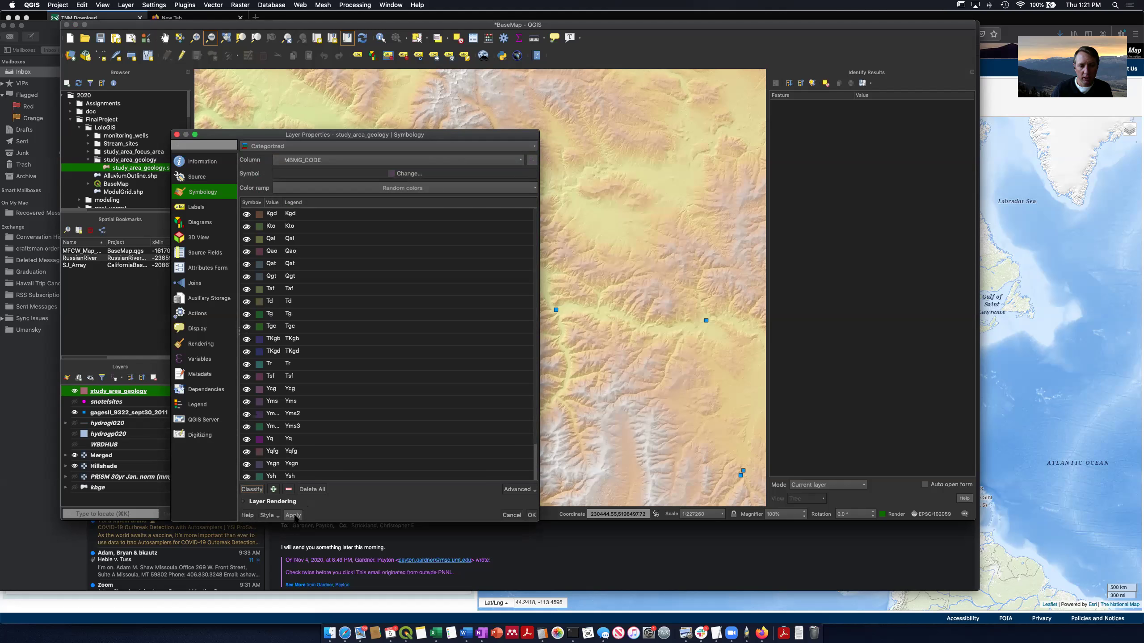
click(530, 516)
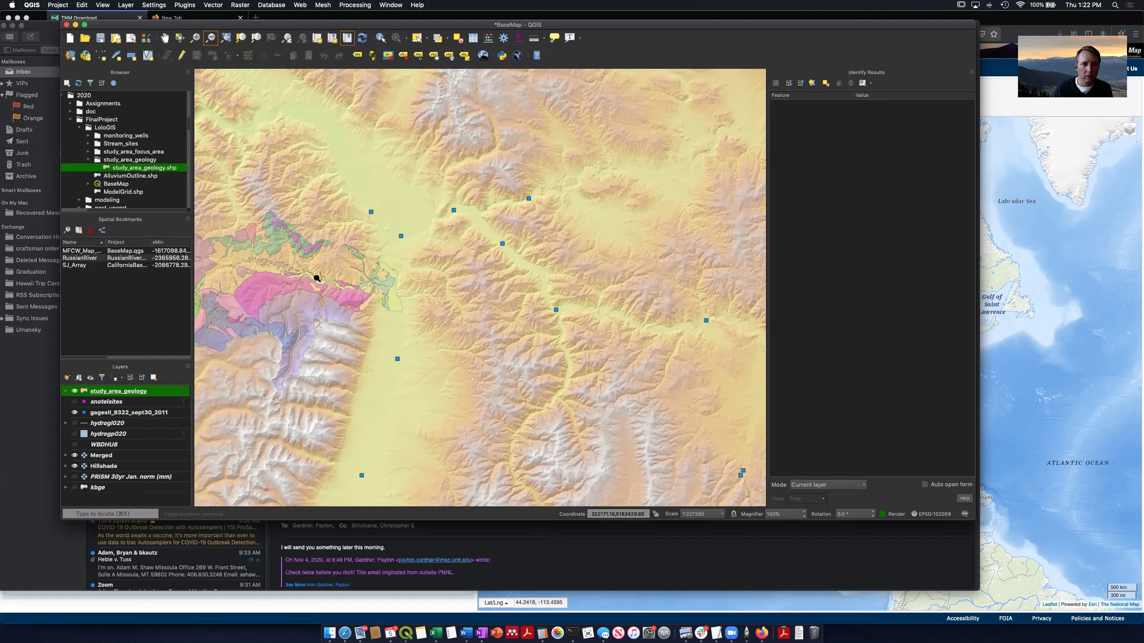
Activate Identify Features and zoom into the valley
click(381, 38)
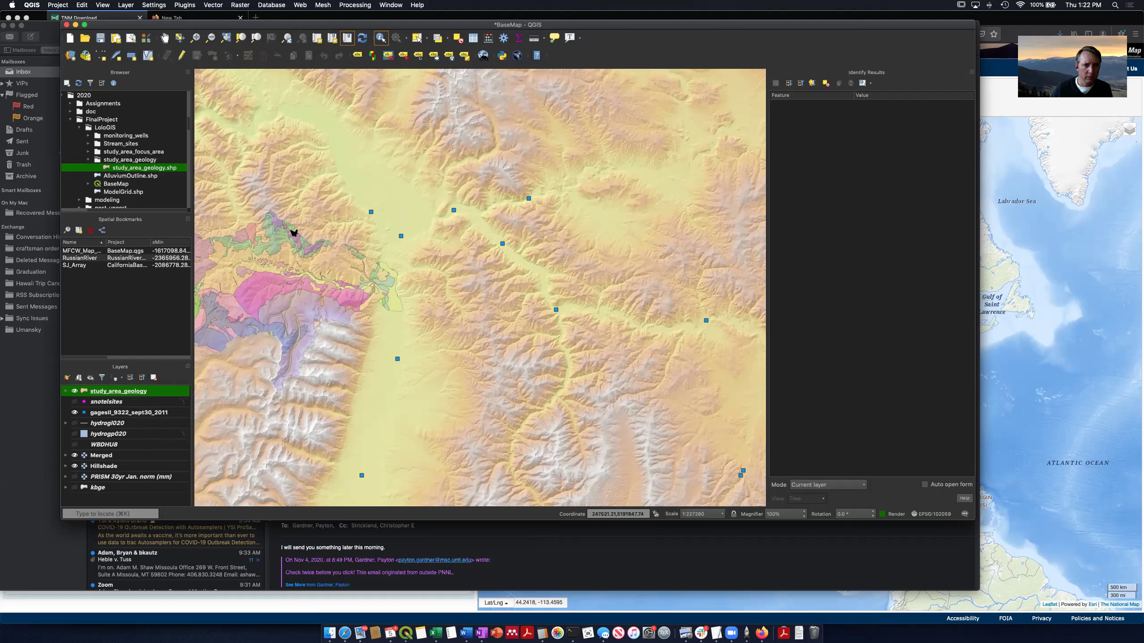
scroll(311, 300, up, 1)
scroll(312, 300, up, 4)
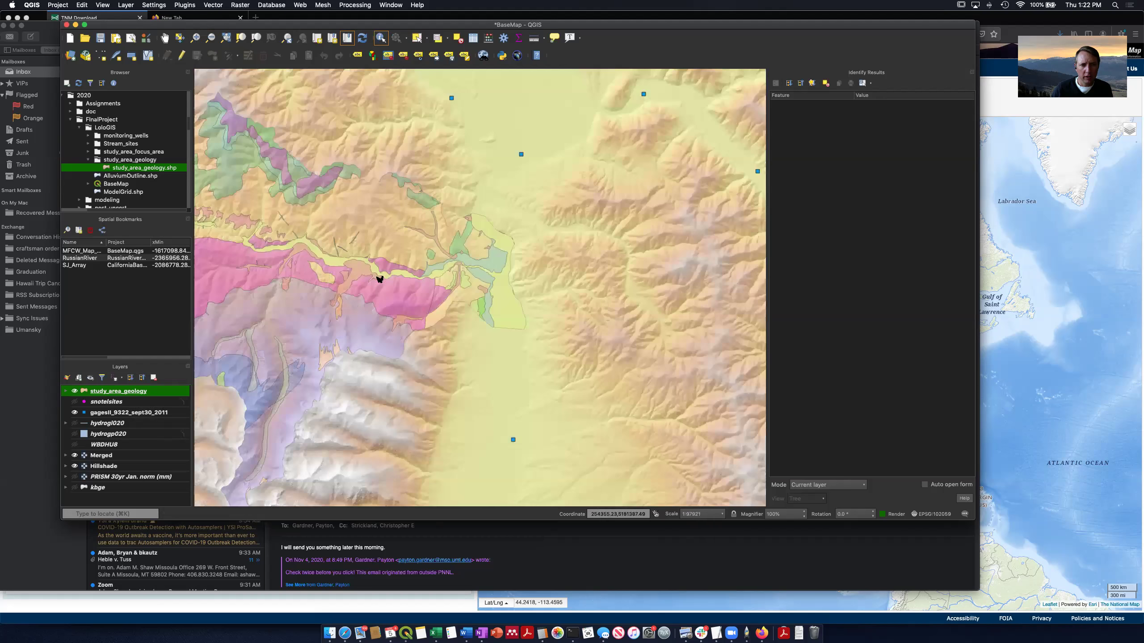
click(382, 280)
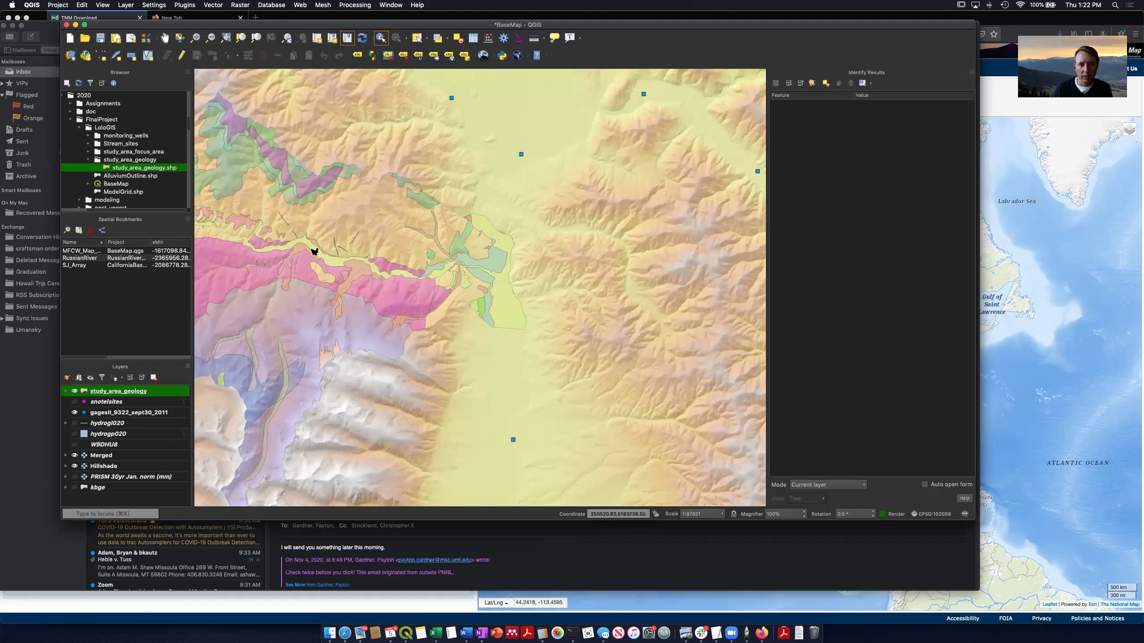
Identify individual valley polygons, reading MBMG_CODE to find the Qal and Qat polygons
click(328, 257)
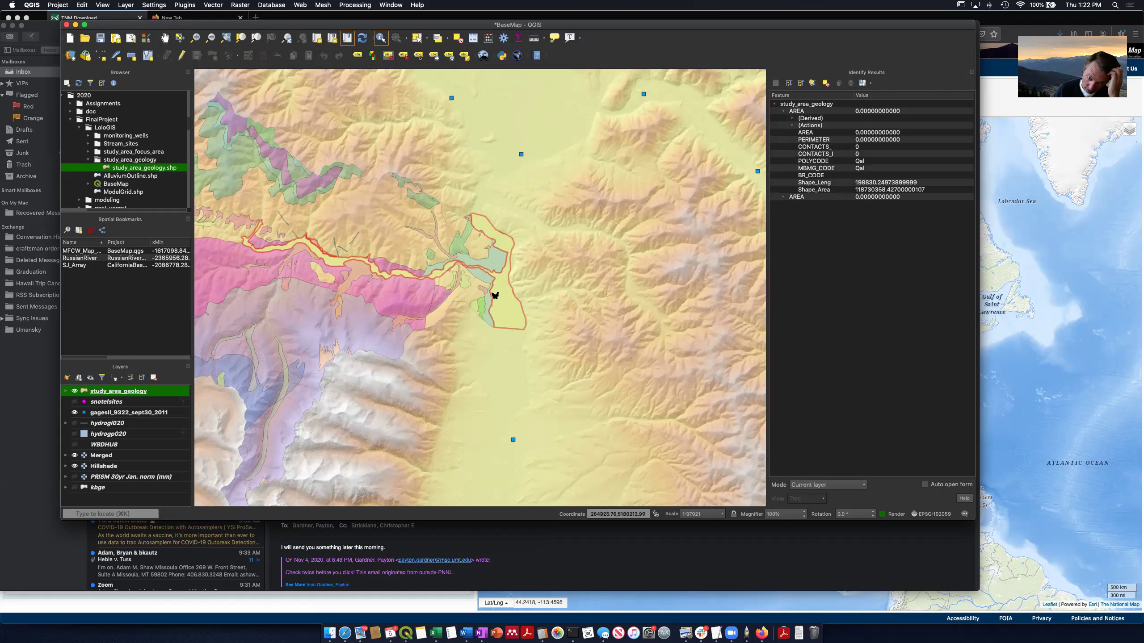
click(487, 279)
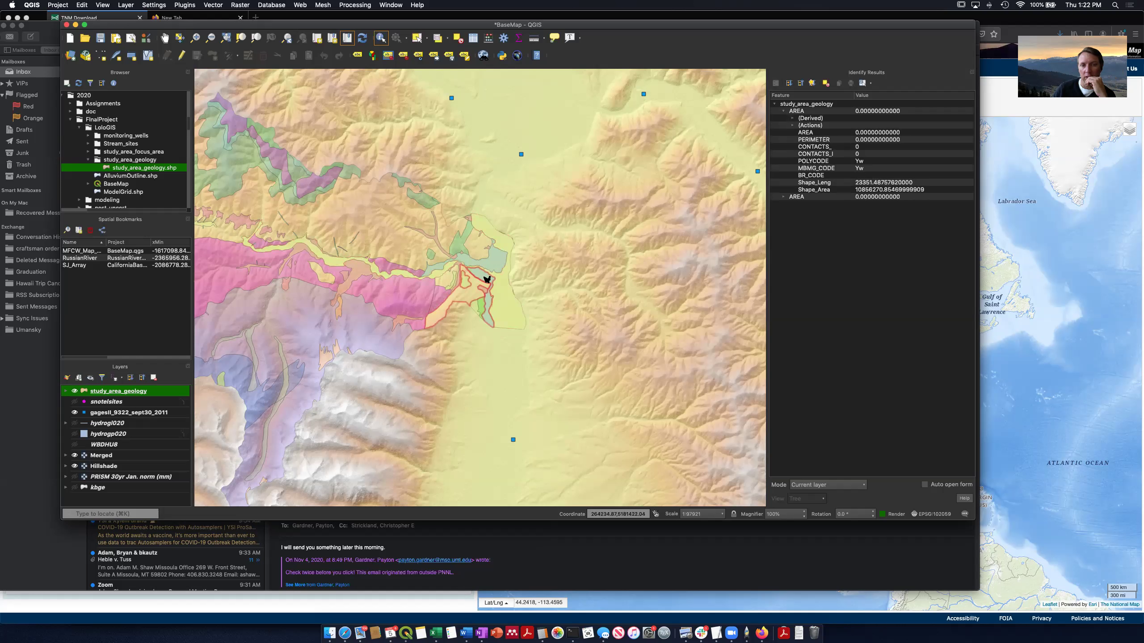
click(487, 279)
click(496, 267)
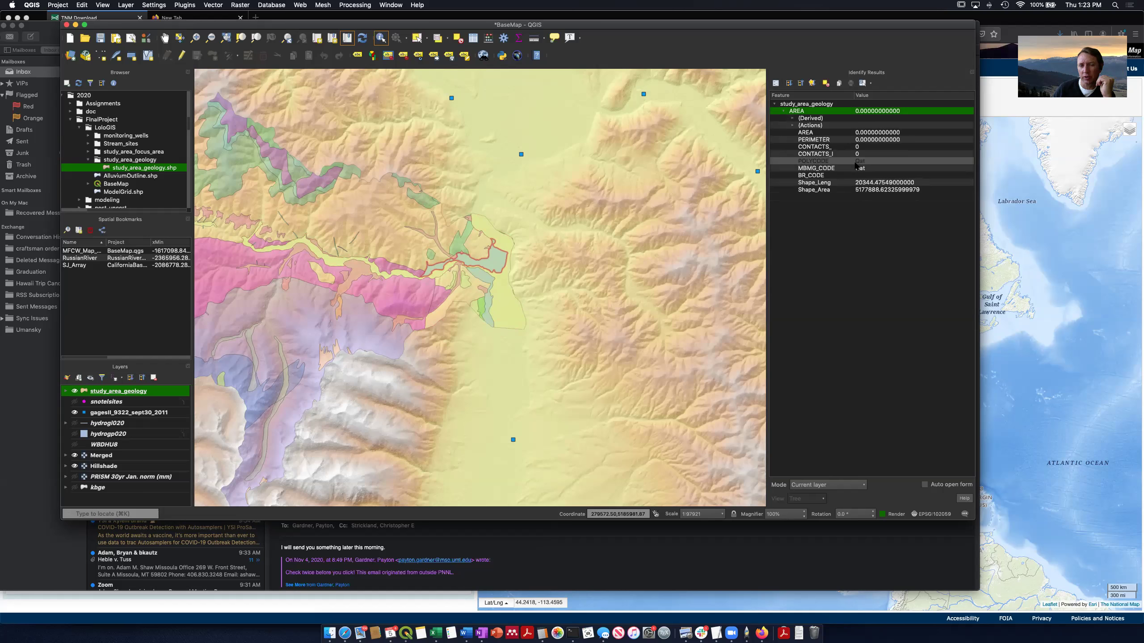
click(484, 273)
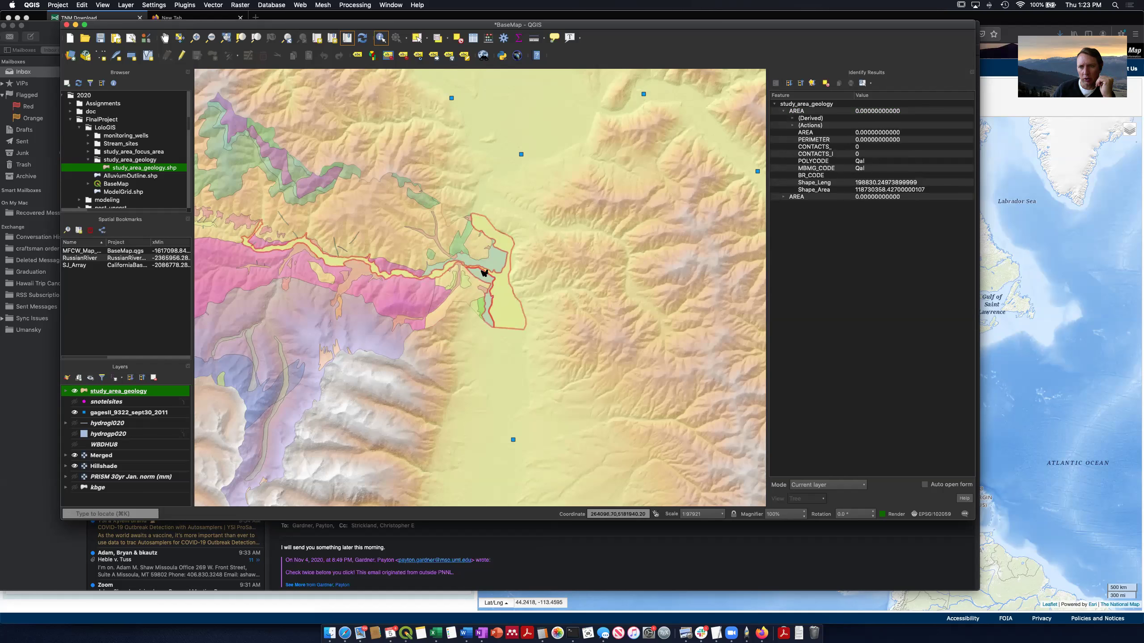
scroll(488, 276, up, 2)
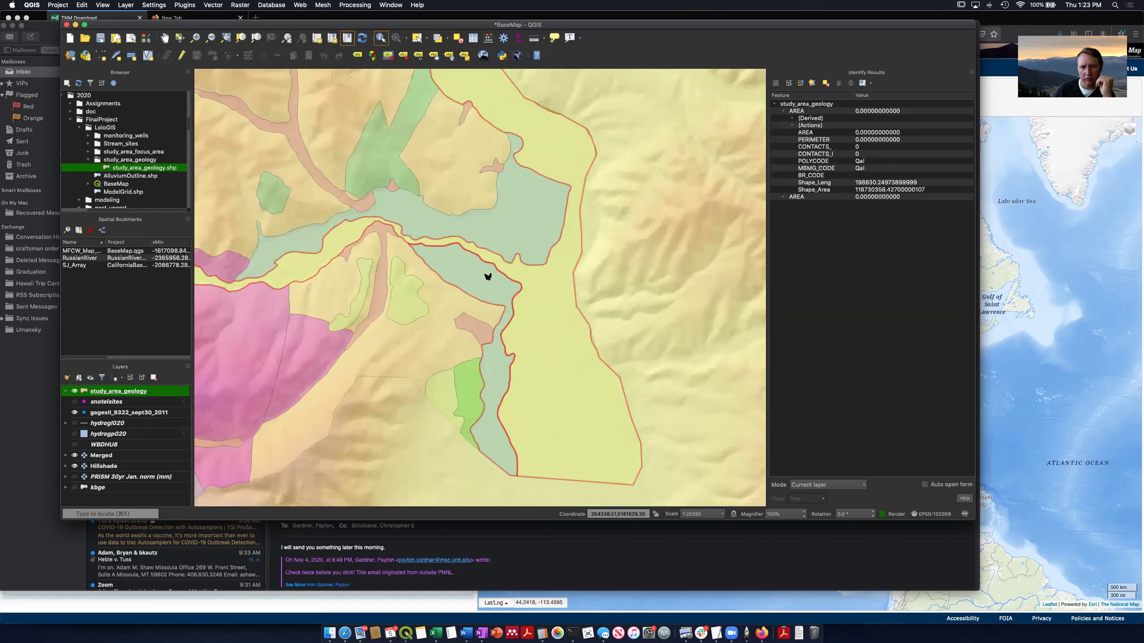
click(479, 272)
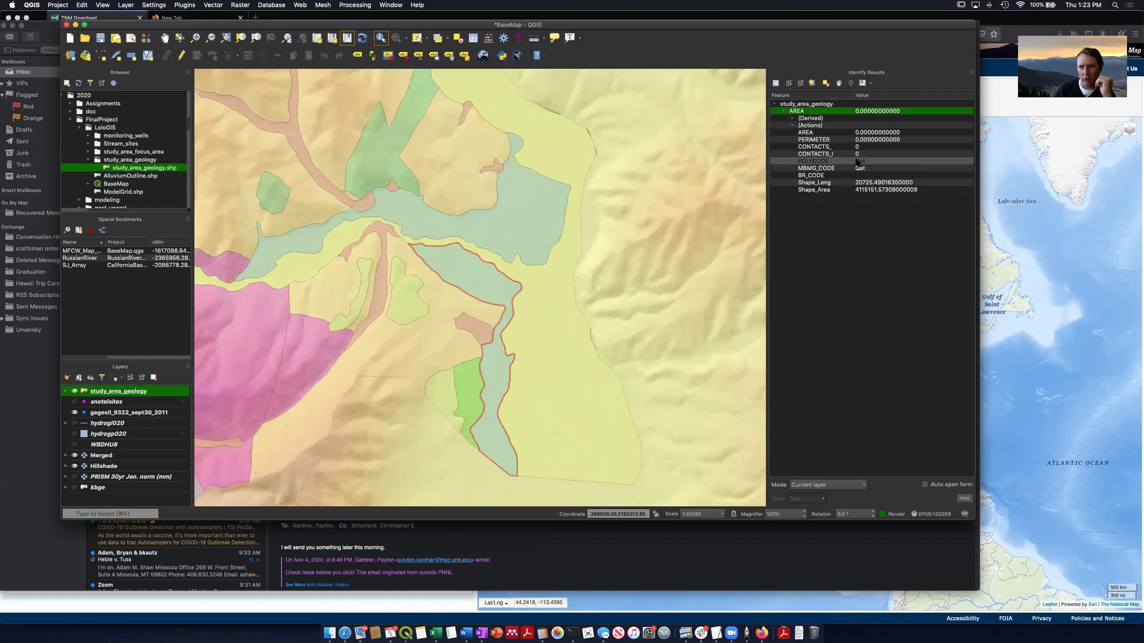
click(320, 235)
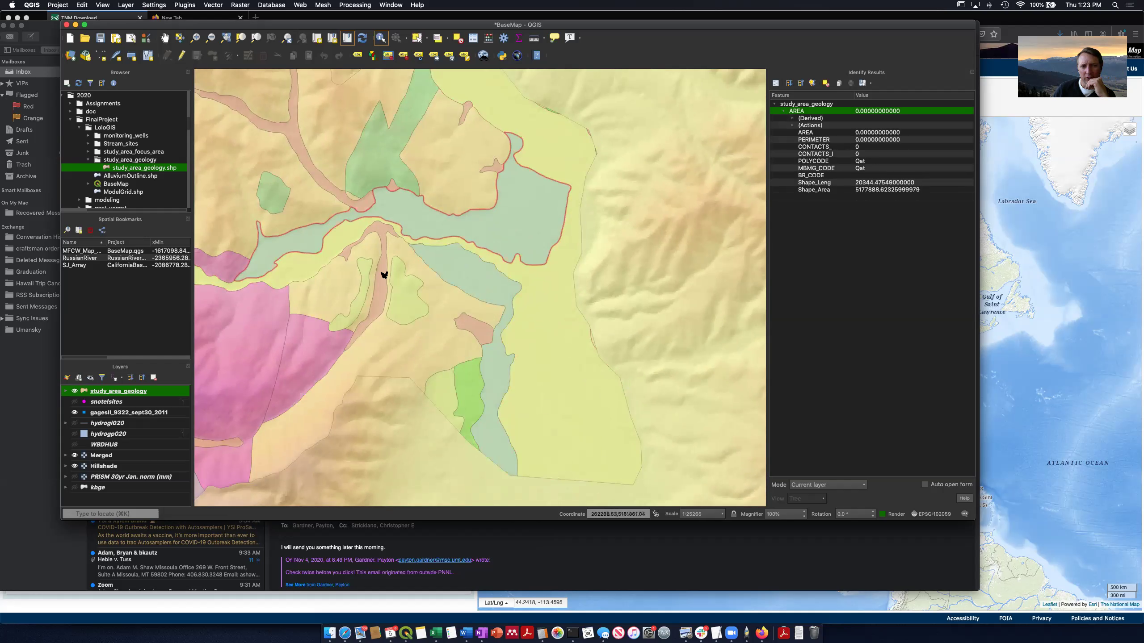
click(382, 291)
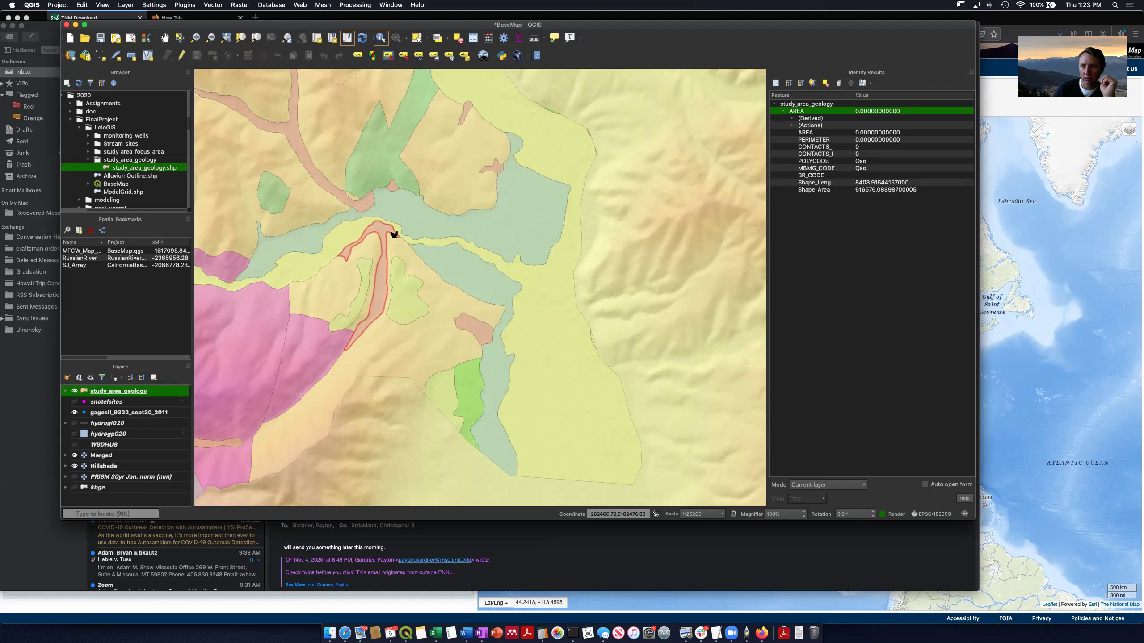
click(459, 243)
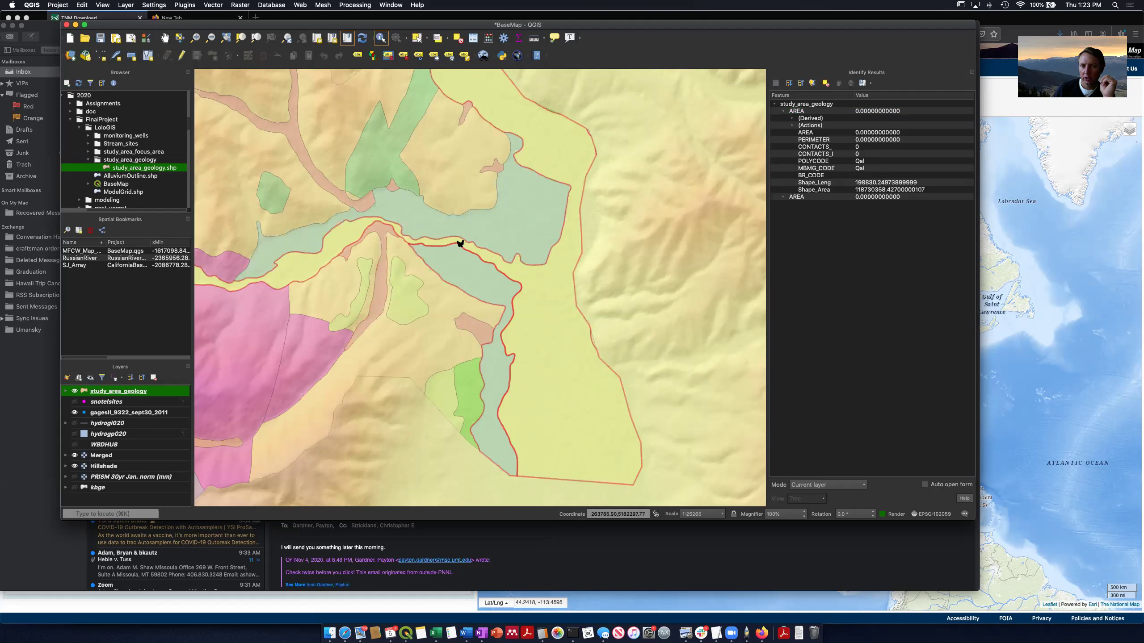
click(478, 229)
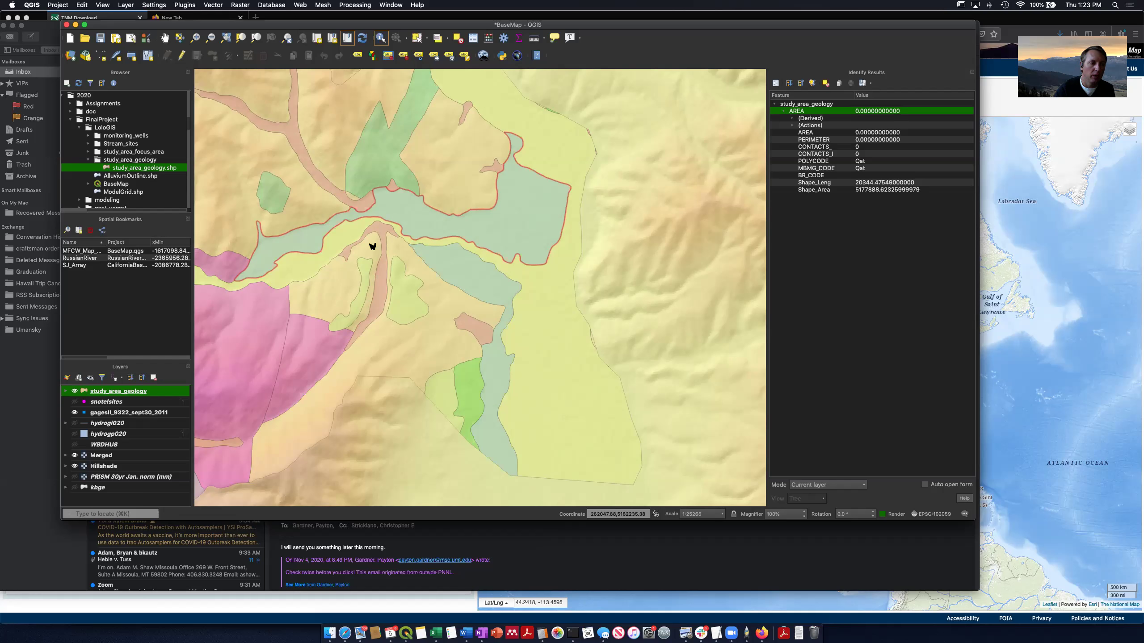
Open the Query Builder from study_area_geology's Source properties
double_click(128, 392)
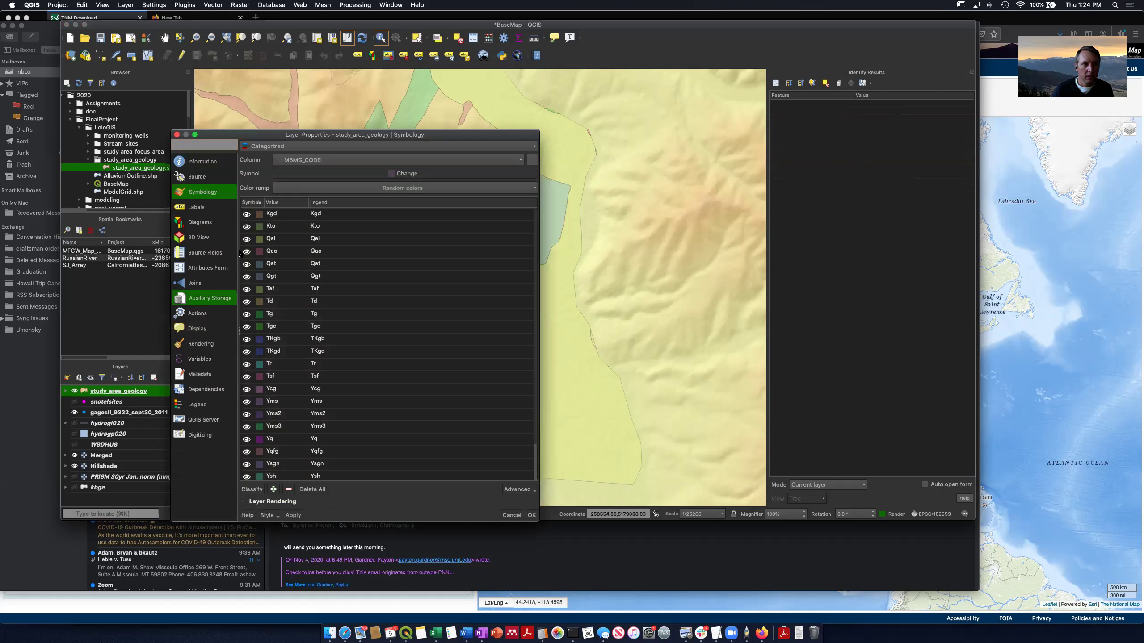
click(198, 179)
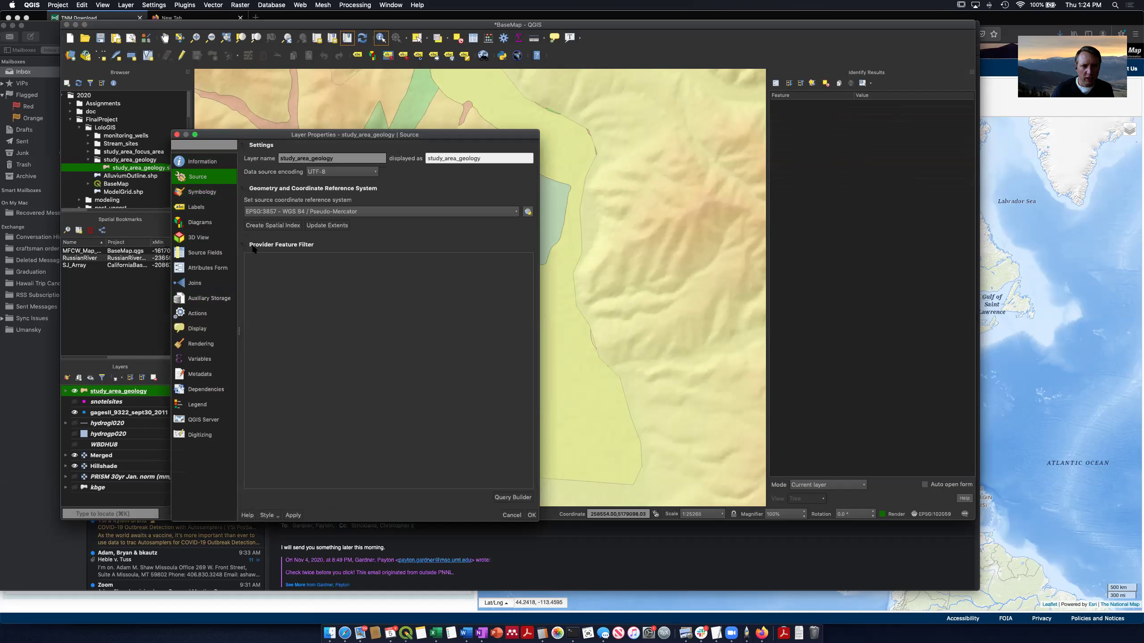
click(513, 497)
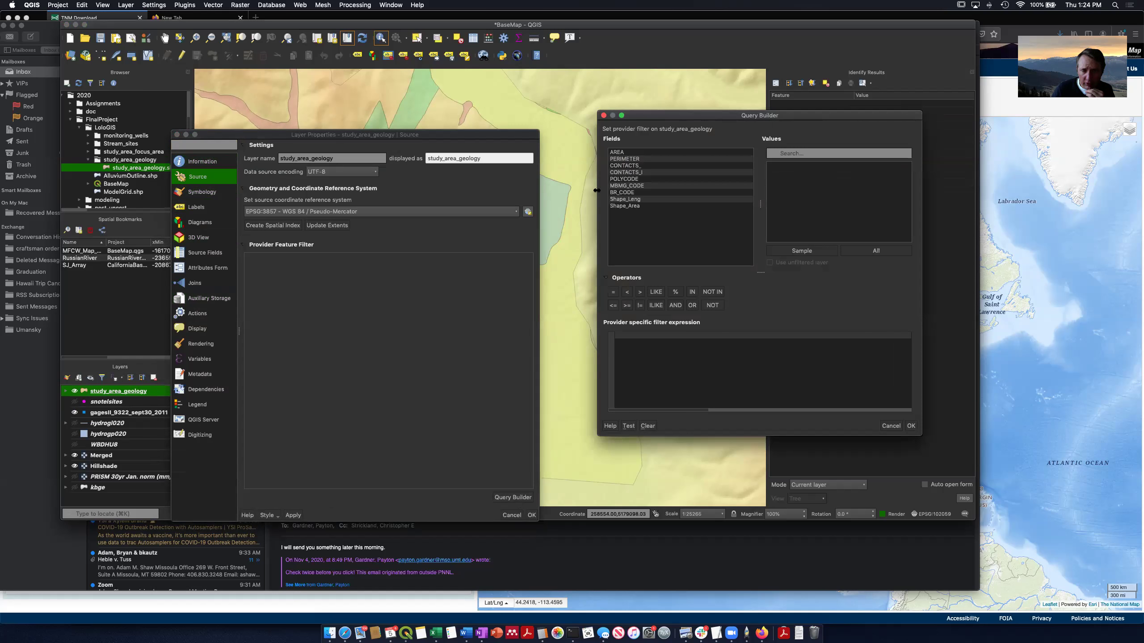
List all MBMG_CODE values, looking at Qal and Qat
click(632, 185)
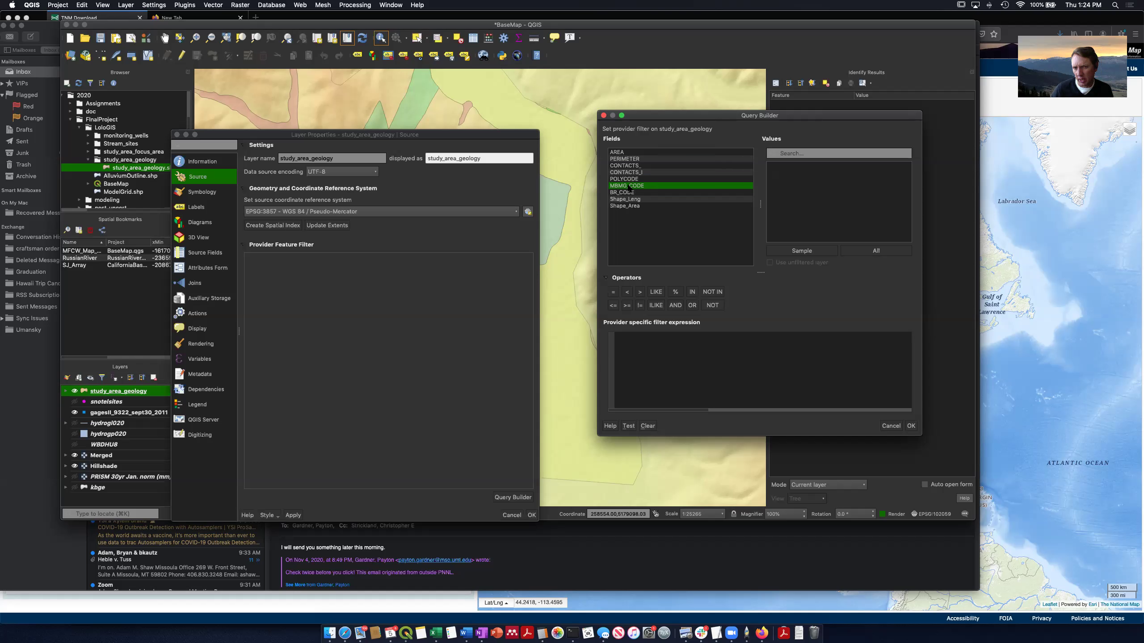
click(876, 251)
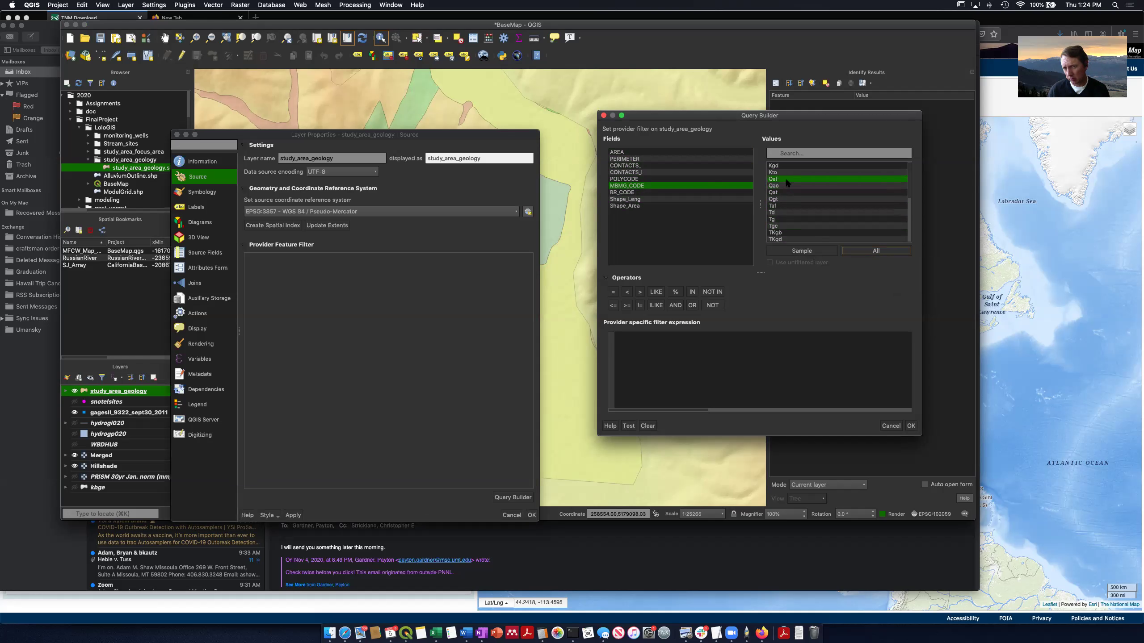
click(785, 193)
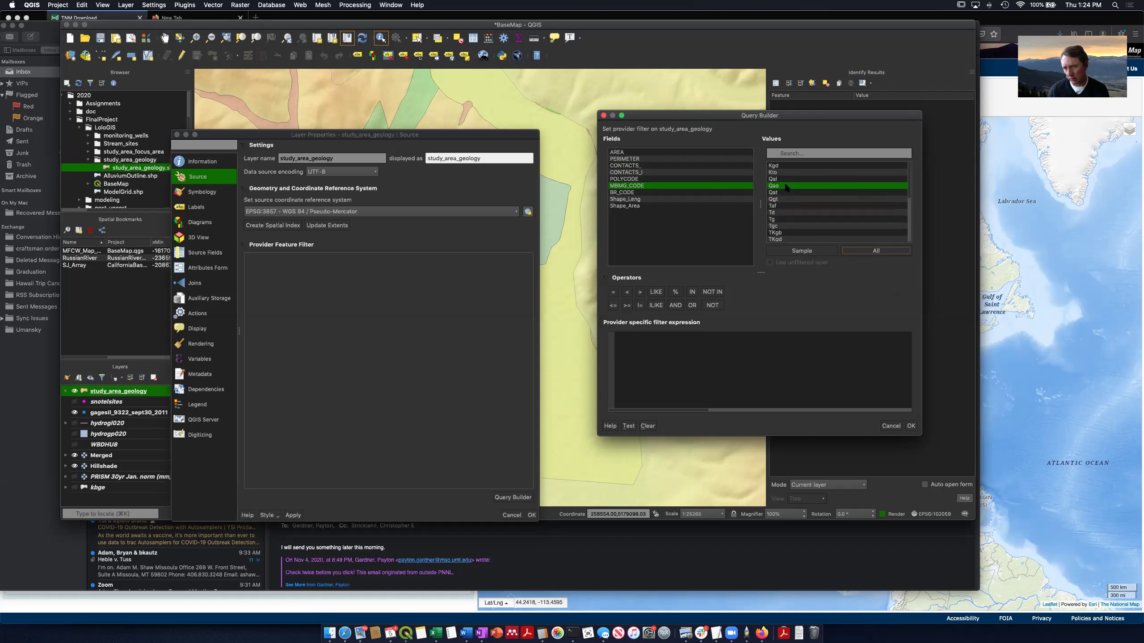
click(785, 180)
click(782, 193)
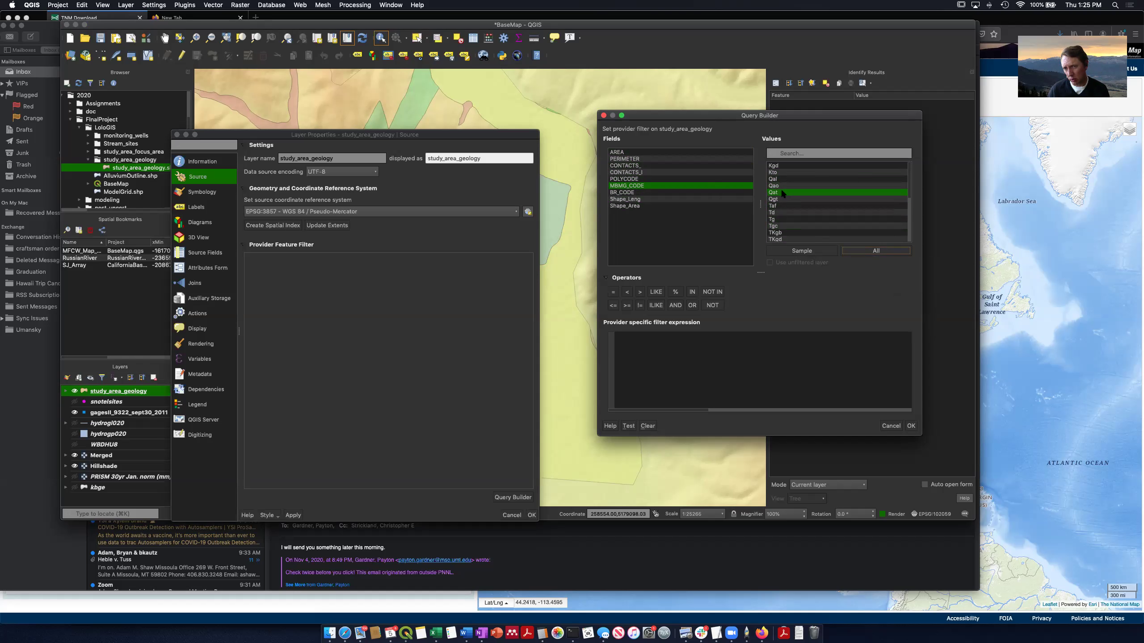
Write the filter "MBMG_CODE" IN ('Qal','Qao','Qat')
click(694, 351)
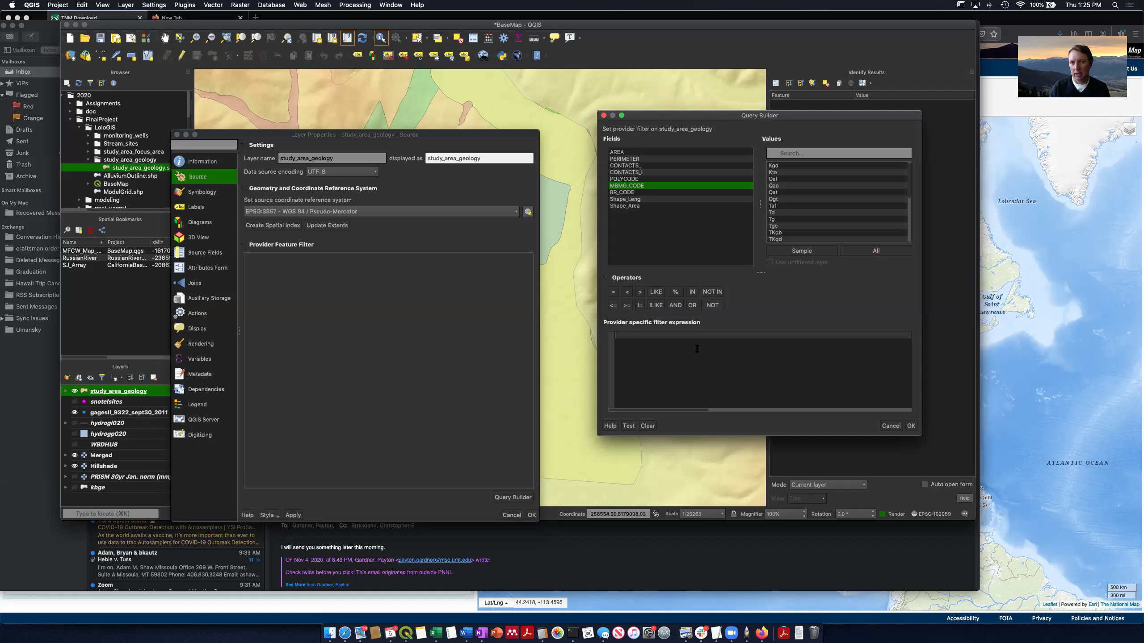
double_click(637, 189)
text(IN)
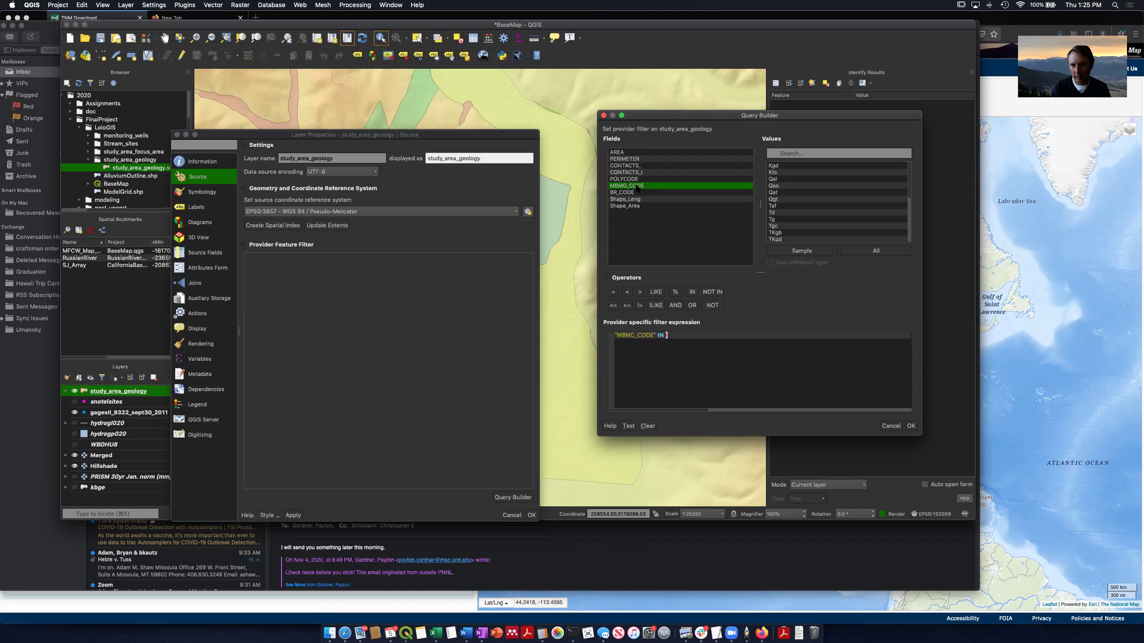
click(801, 179)
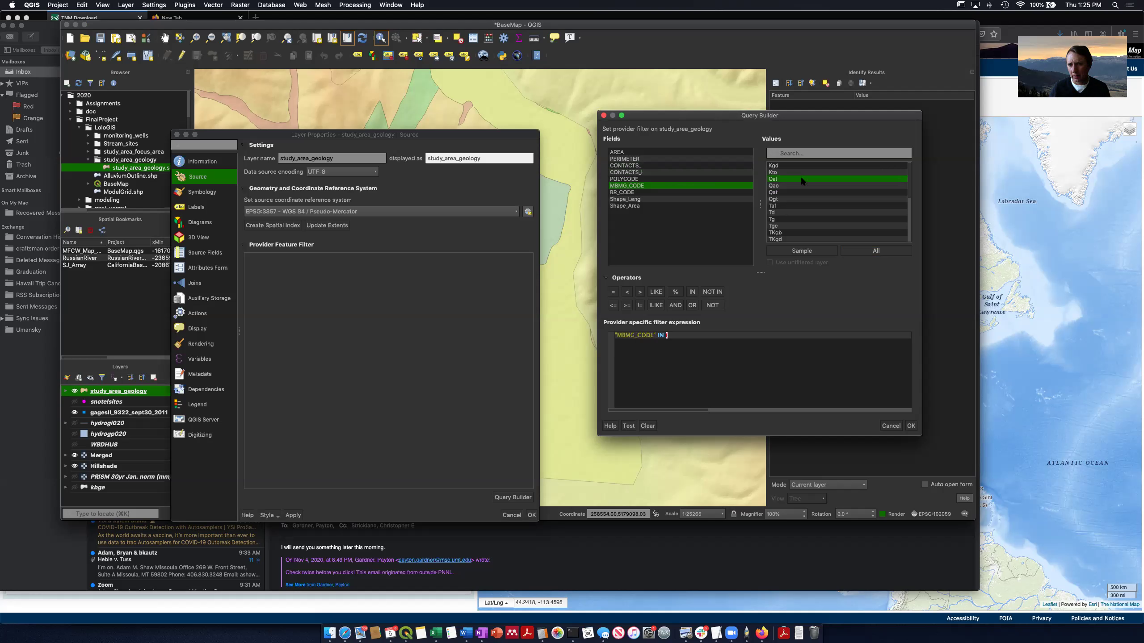
double_click(801, 179)
text(,)
double_click(798, 186)
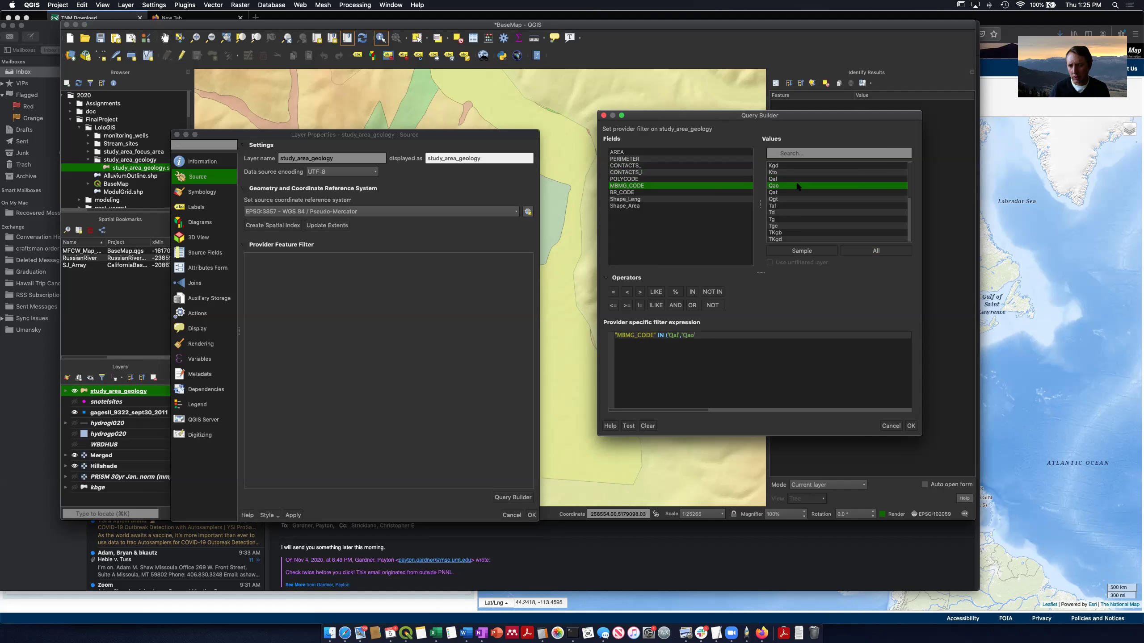
text(,)
double_click(798, 193)
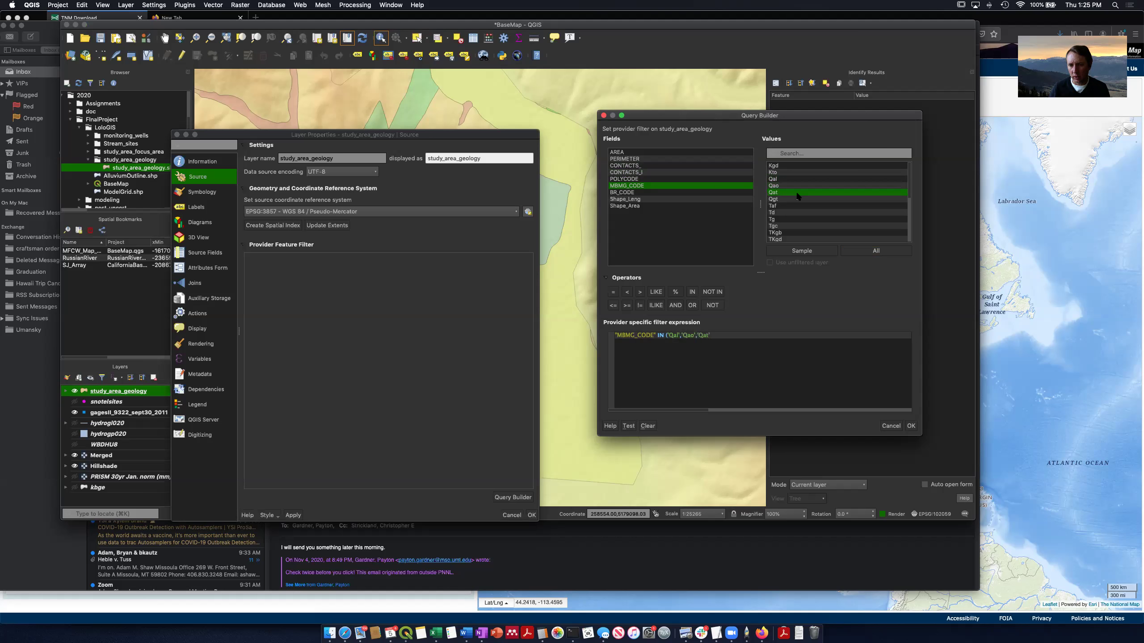
text())
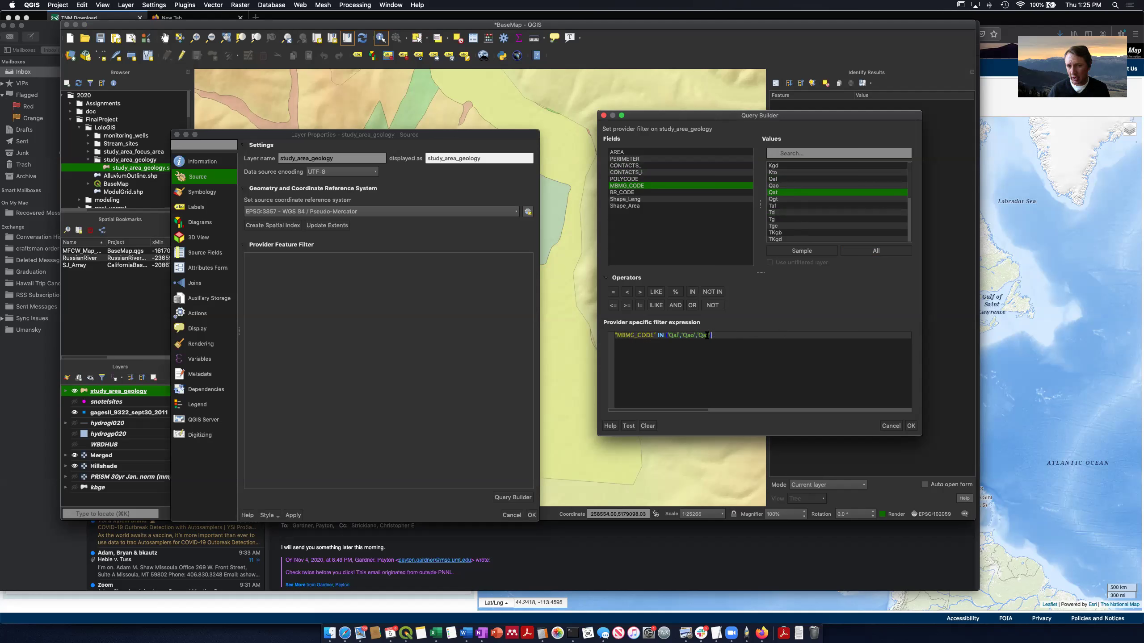
Test the filter at 46 rows, accept it, and close the layer properties
click(630, 426)
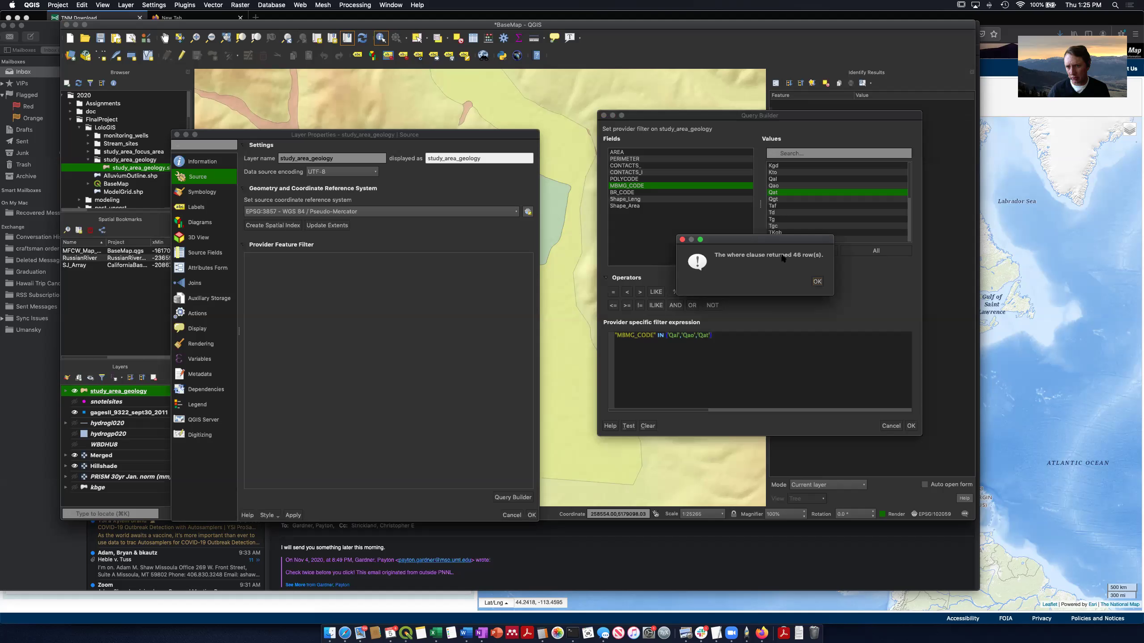
click(817, 281)
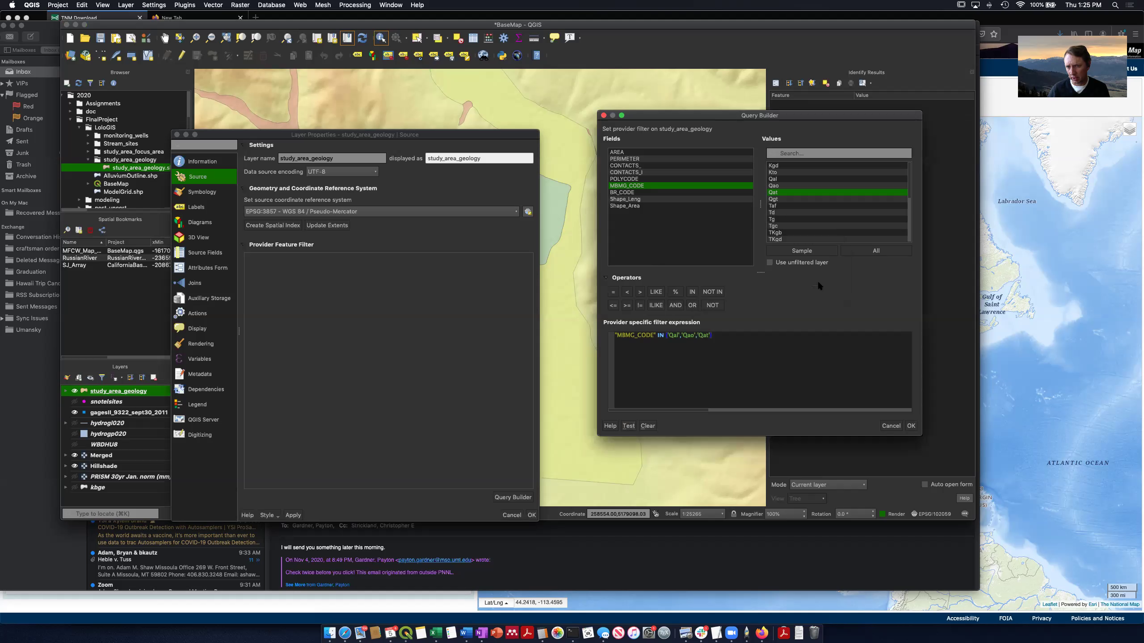
click(910, 426)
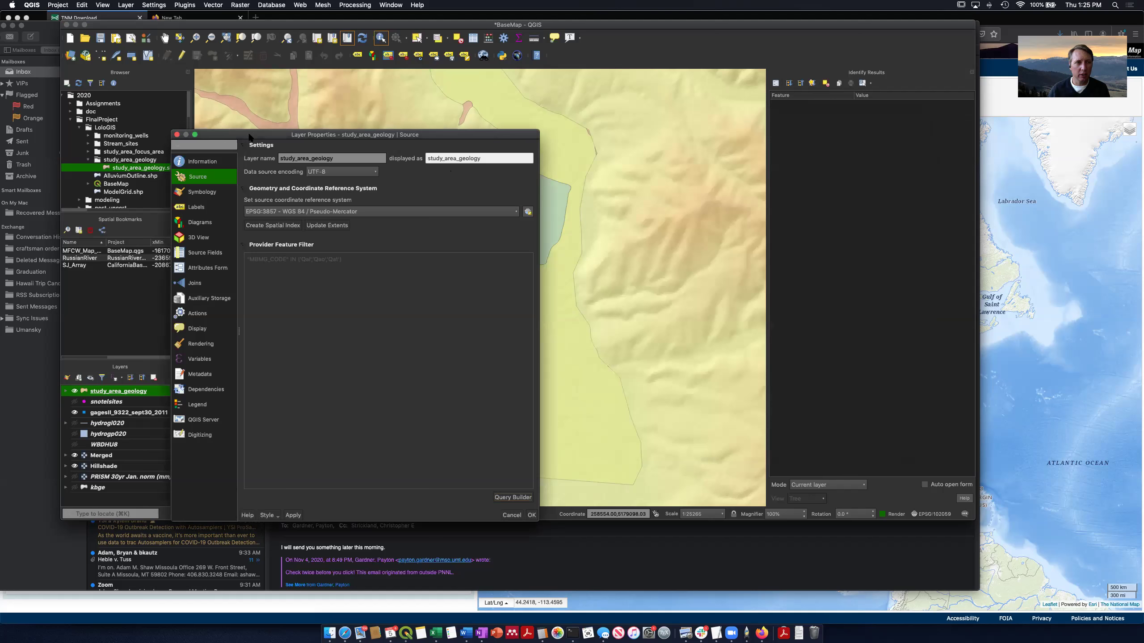
click(177, 135)
scroll(373, 250, down, 5)
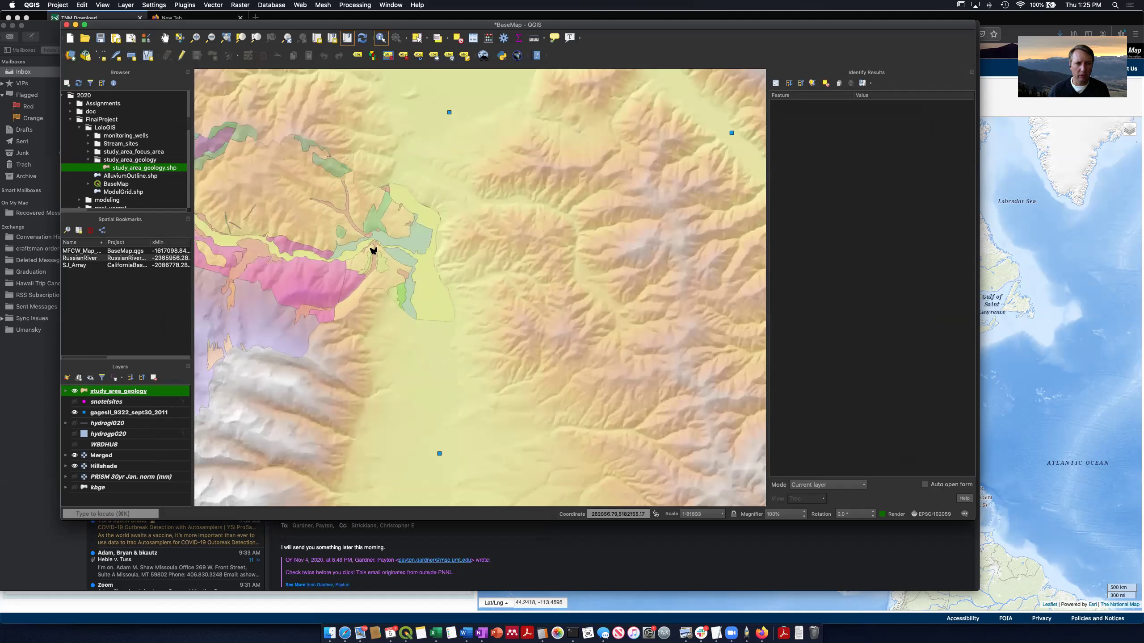
scroll(373, 250, down, 1)
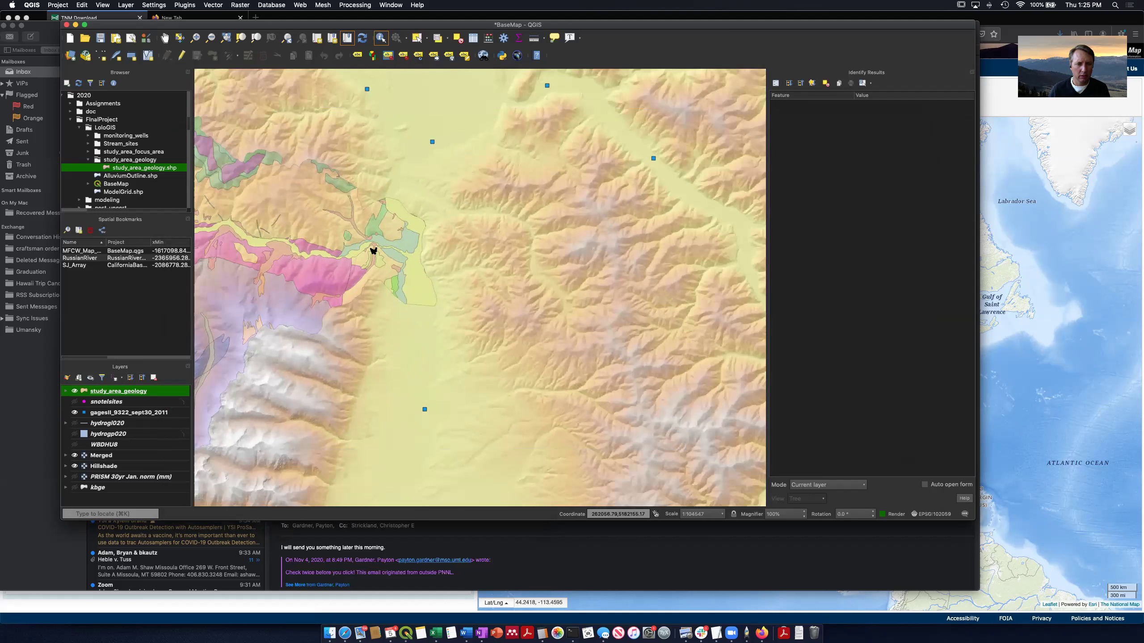
scroll(374, 251, up, 4)
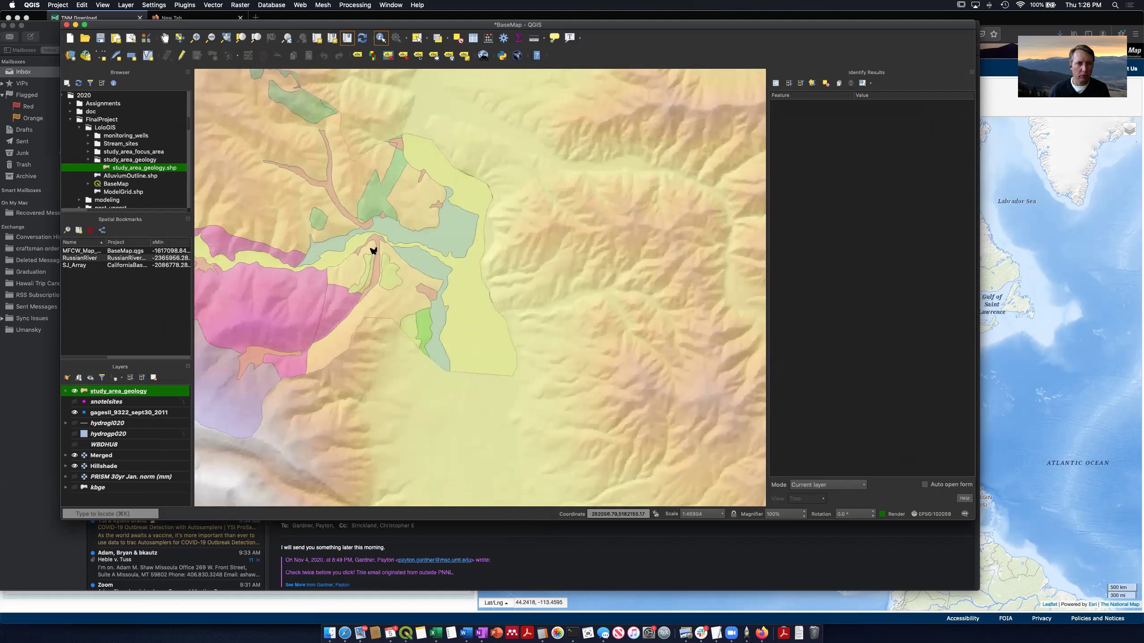
Reopen the Query Builder, start the expression with MBMG_CODE IN, and load sample values
double_click(137, 391)
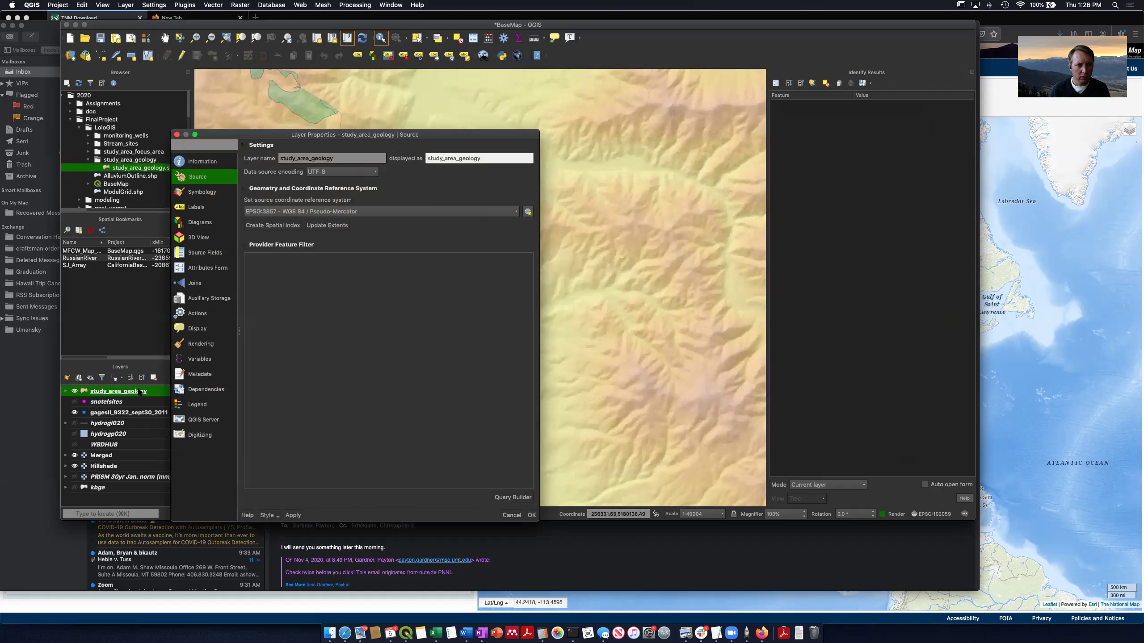
click(513, 497)
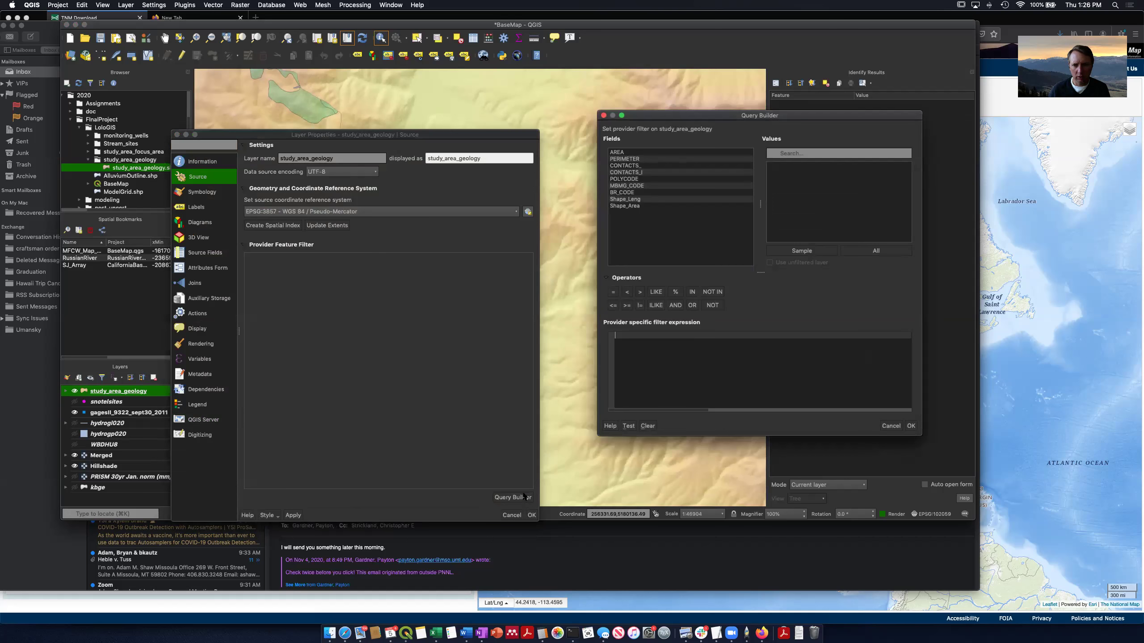
click(639, 199)
double_click(636, 185)
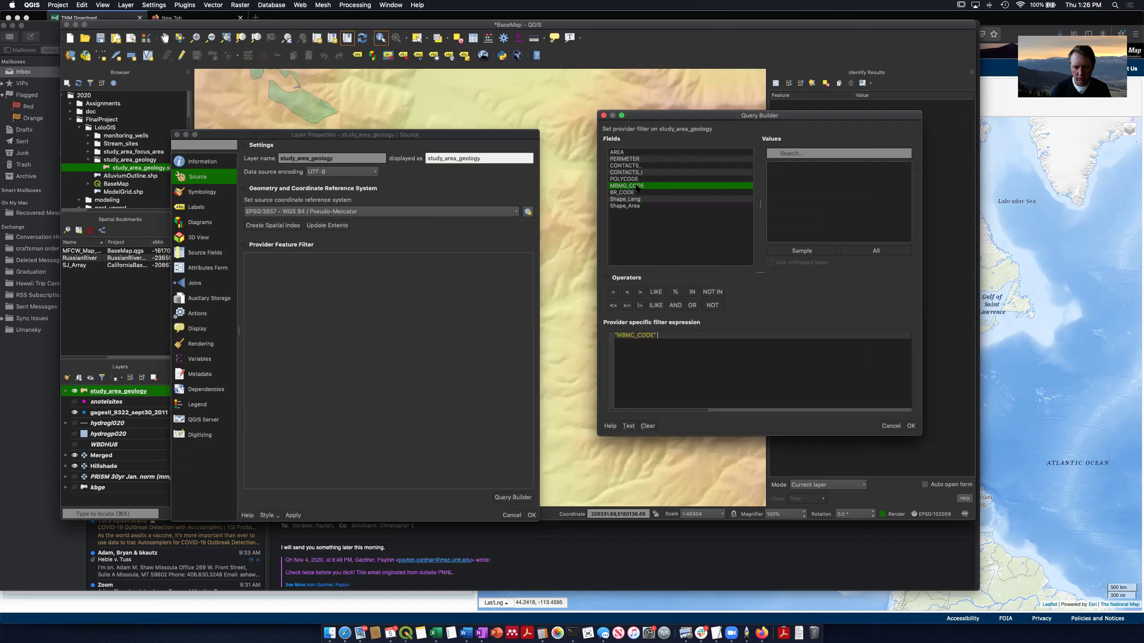
text(IN)
click(817, 247)
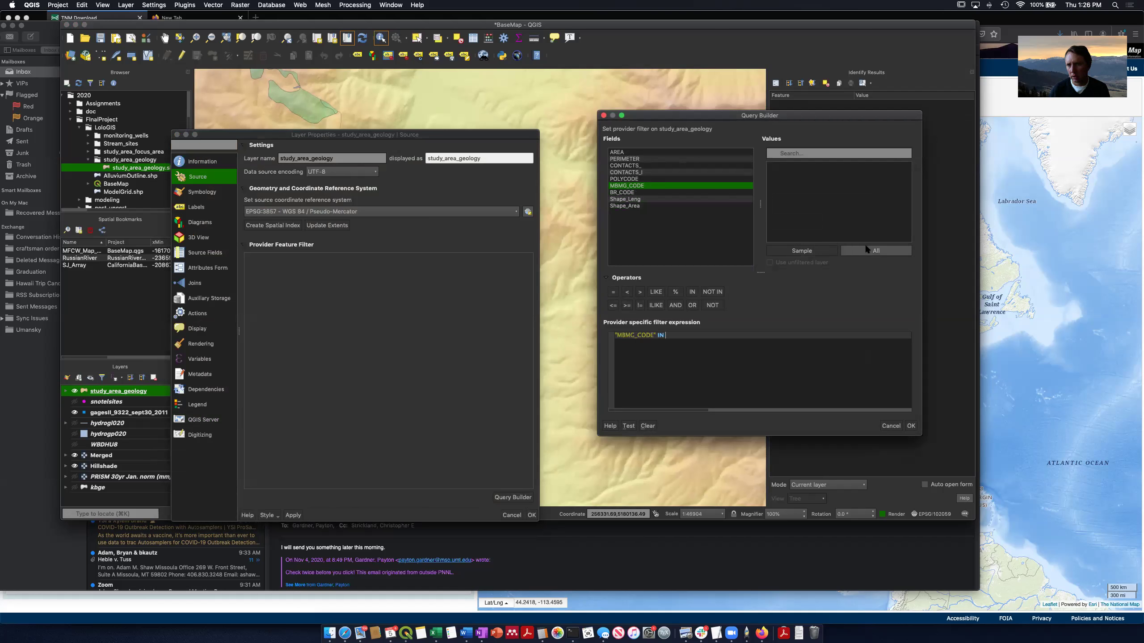
Complete the expression as "MBMG_CODE" IN ('Qal','Qao','Qat')
click(797, 179)
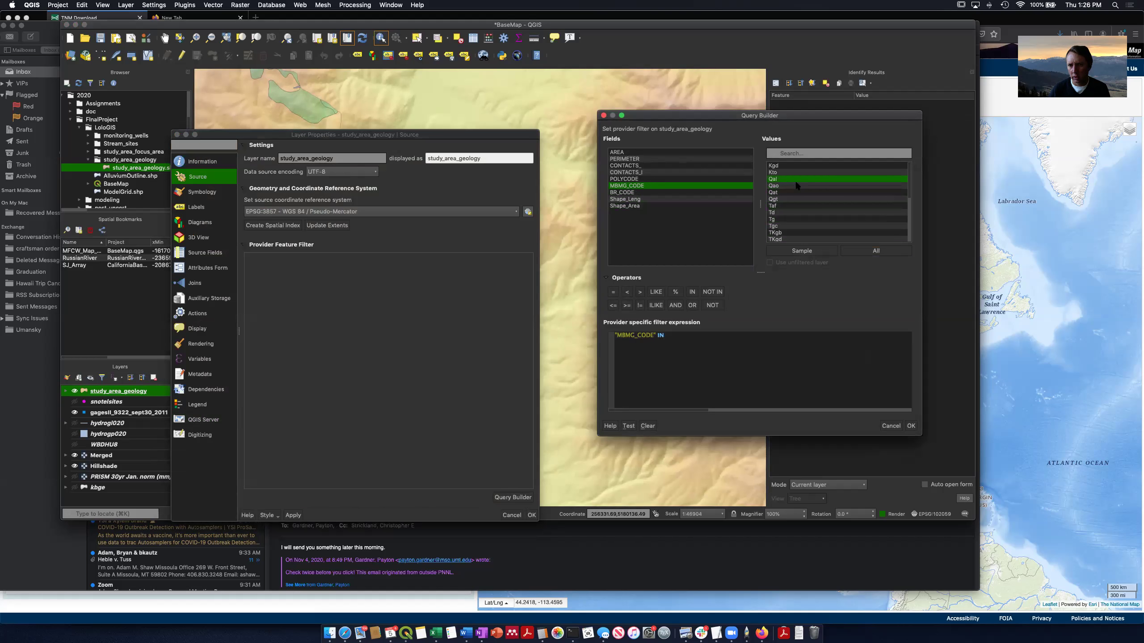
click(675, 336)
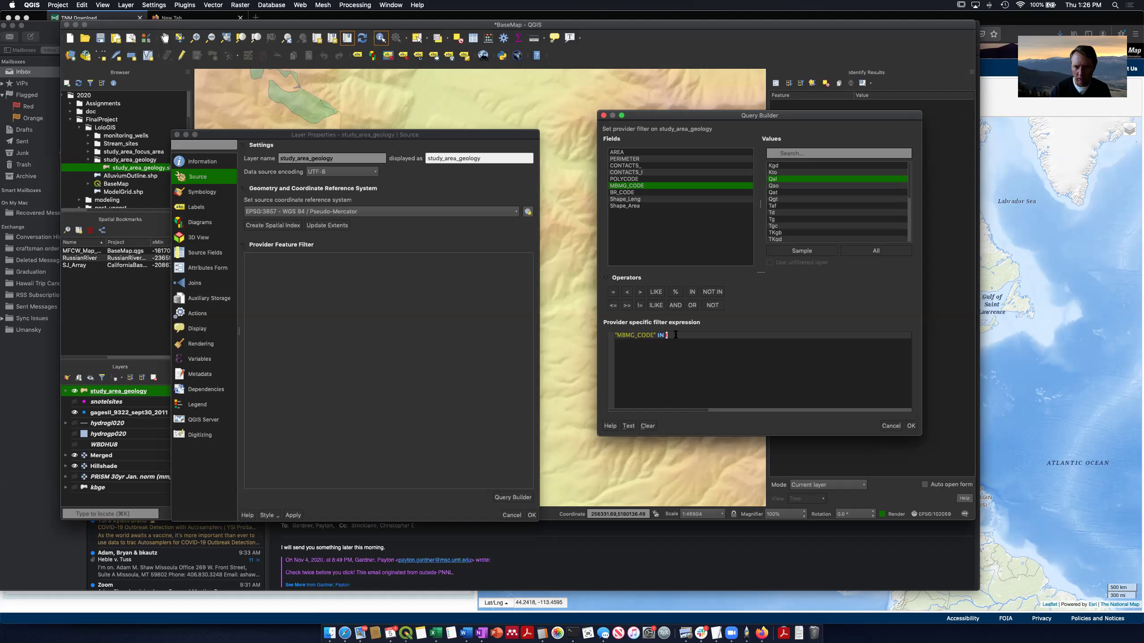
text(()
double_click(783, 178)
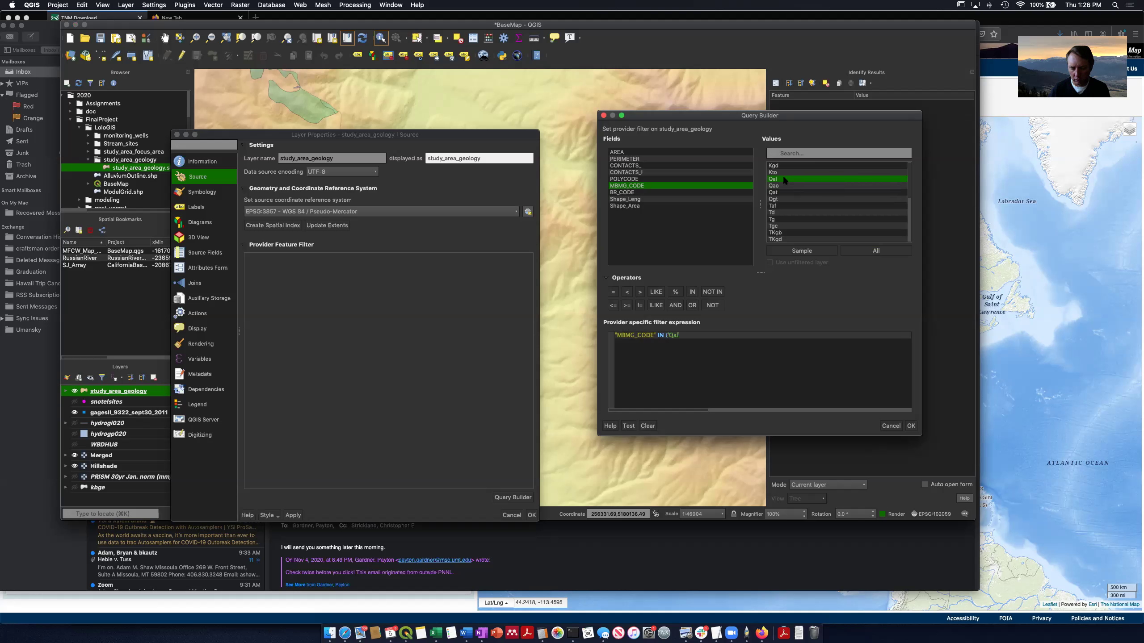
text(,)
double_click(792, 186)
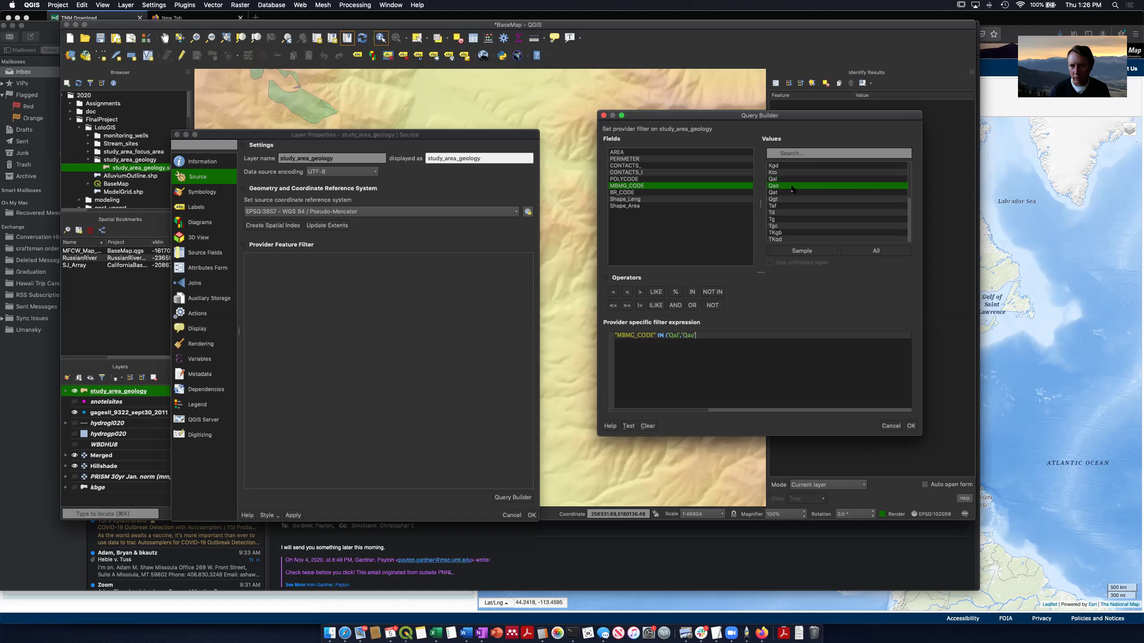
click(784, 192)
text(,)
double_click(784, 192)
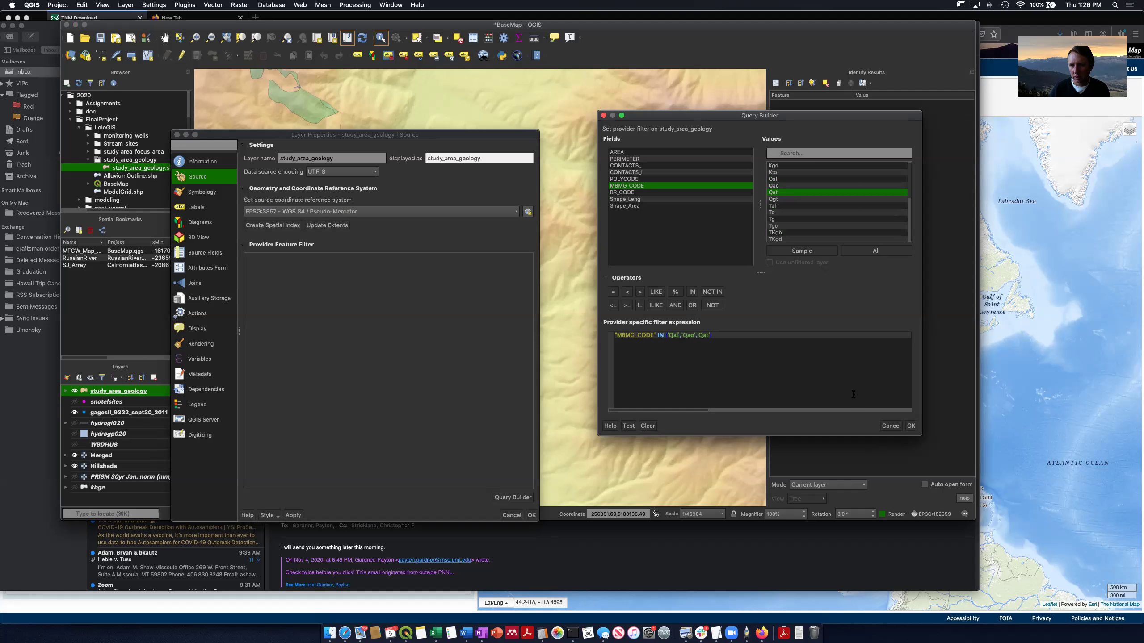
text())
Test the filter's row count and accept the expression
click(629, 428)
click(817, 280)
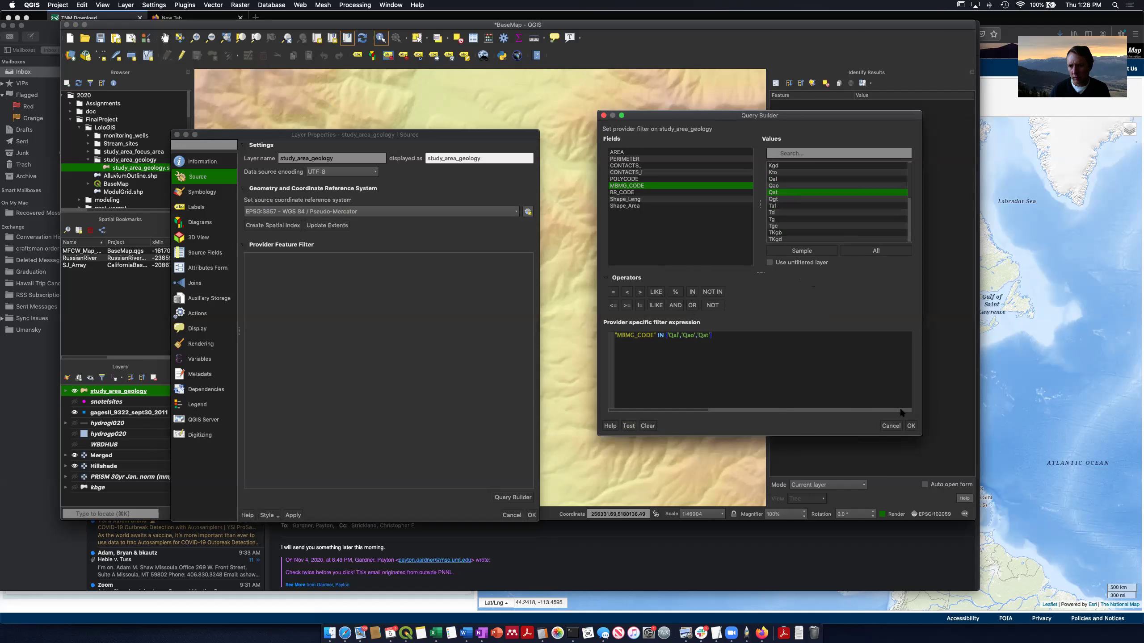
click(910, 426)
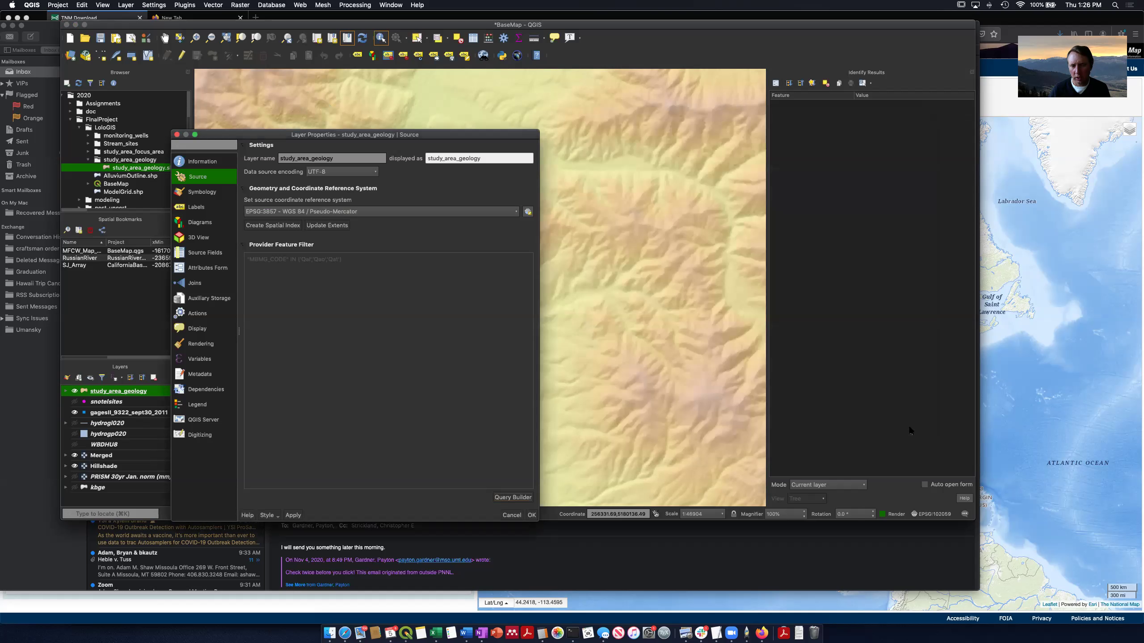
Apply the Qal/Qao/Qat filter and zoom to the study_area_geology layer's extent
click(533, 516)
click(532, 516)
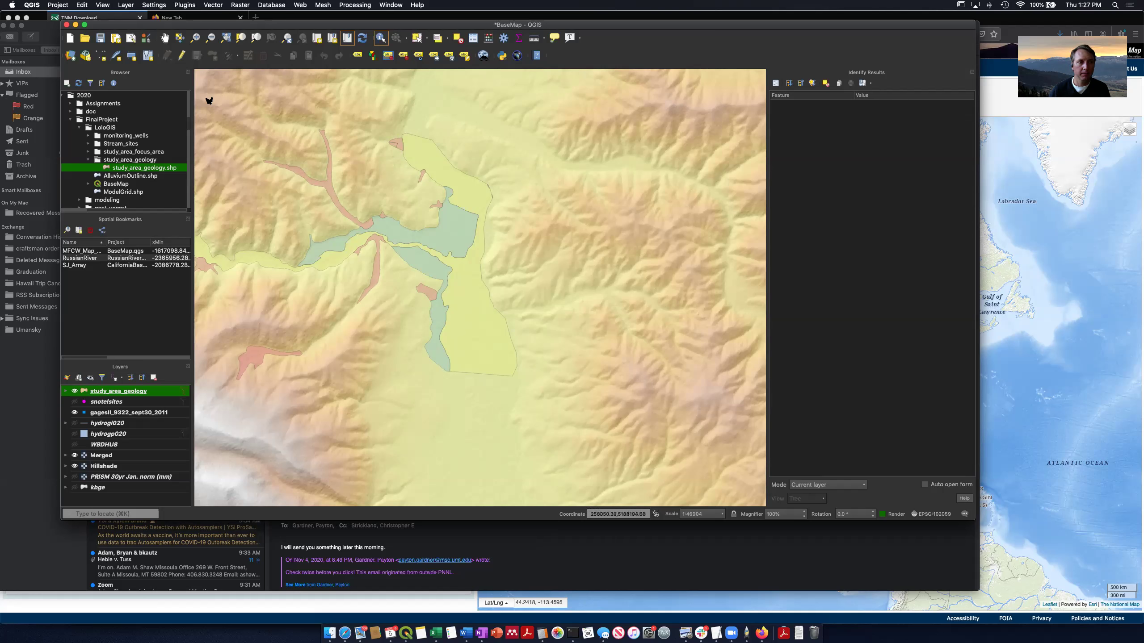
right_click(141, 393)
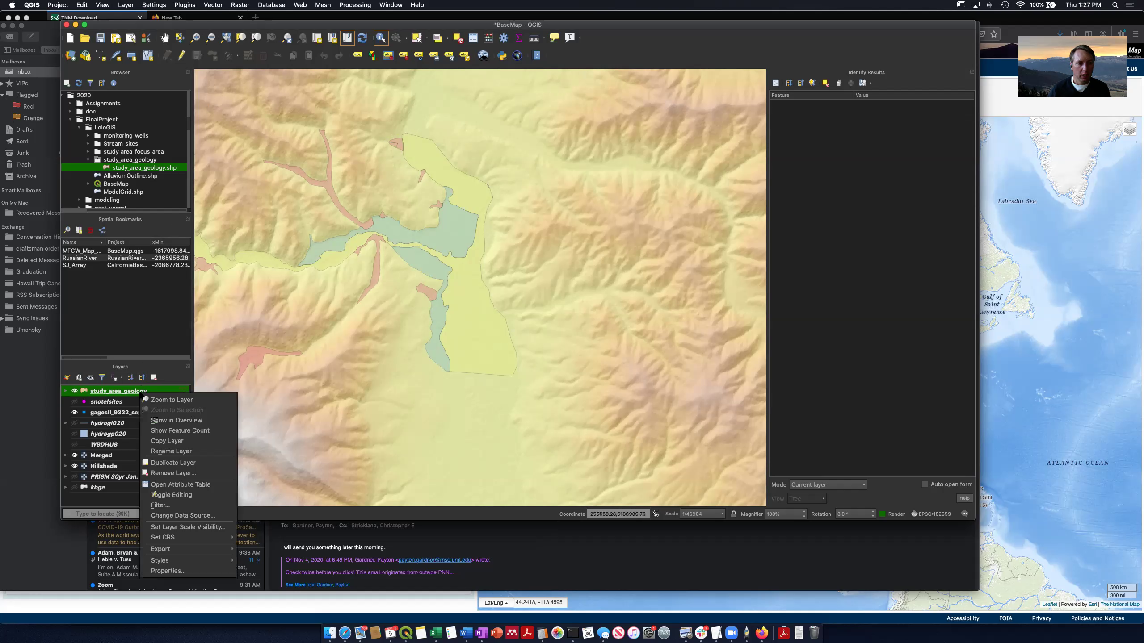
click(158, 400)
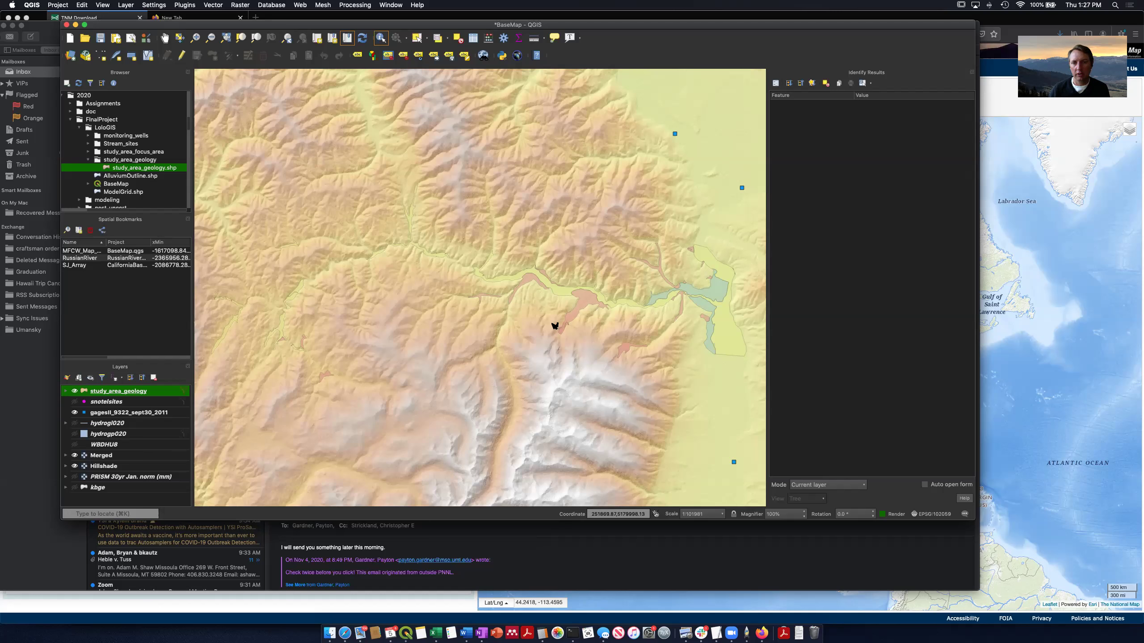
Select the large alluvial river polygon and two adjacent branching polygons
click(417, 39)
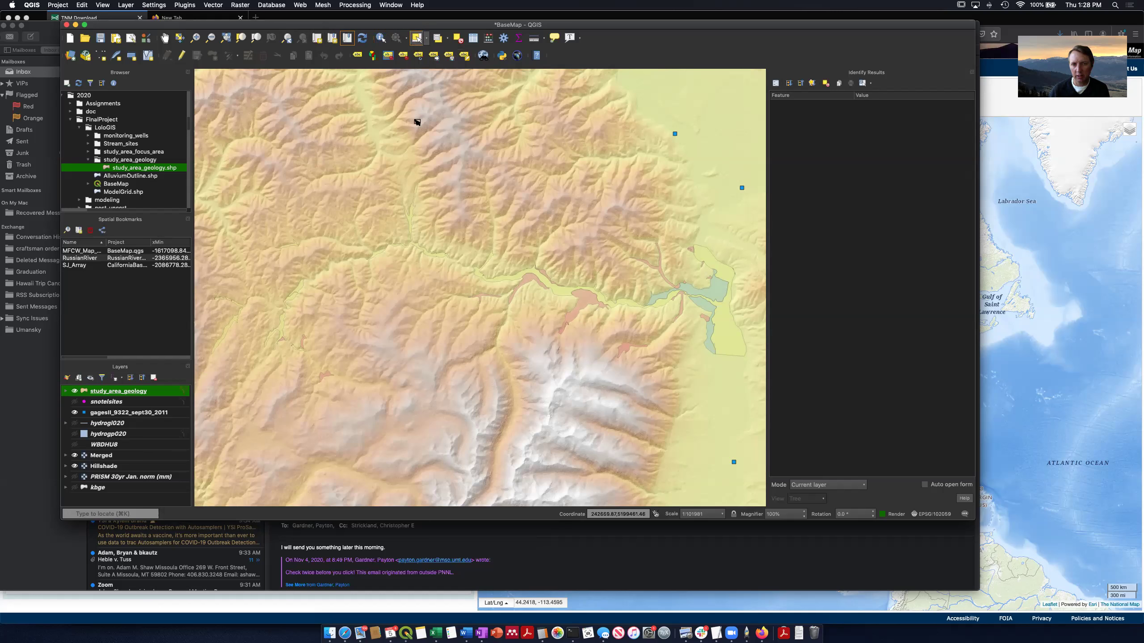
click(535, 275)
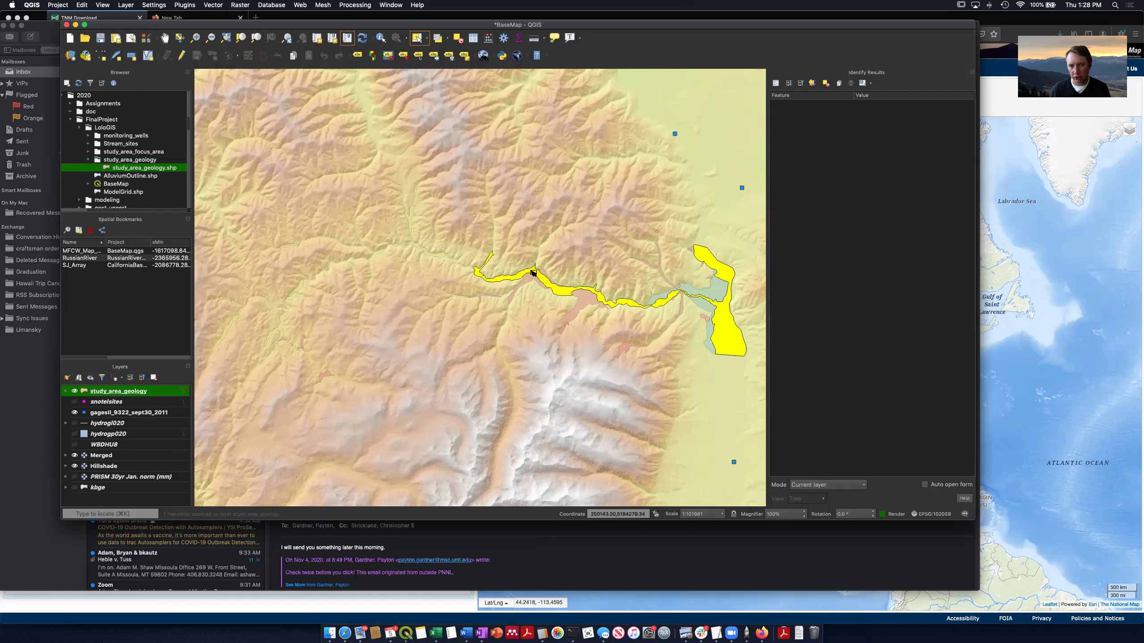
shift+click(529, 280)
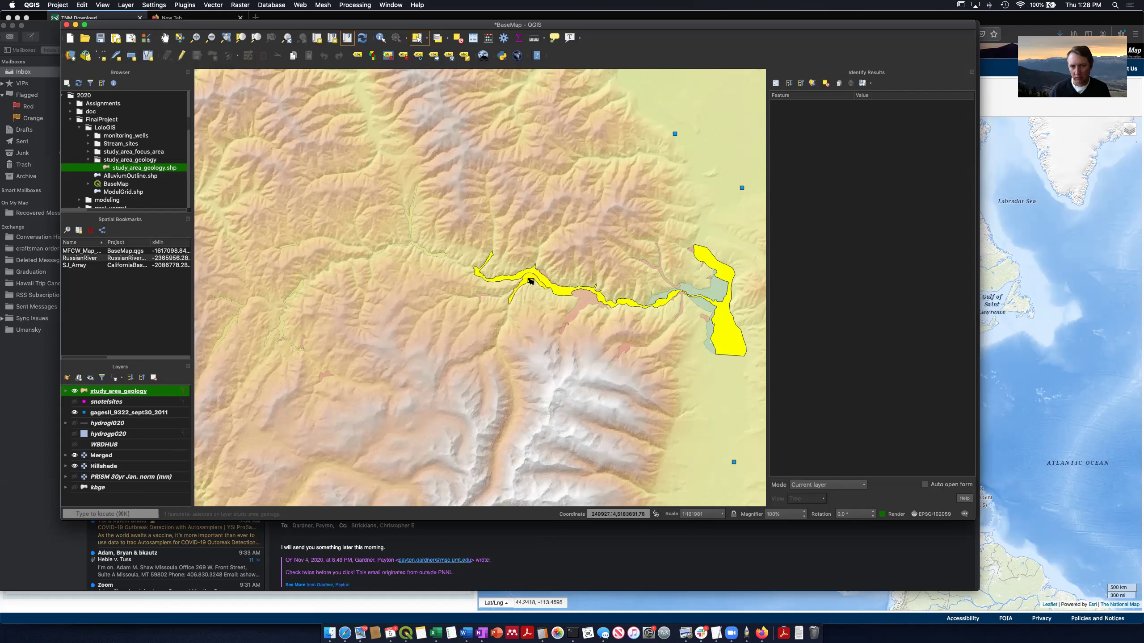
shift+click(584, 305)
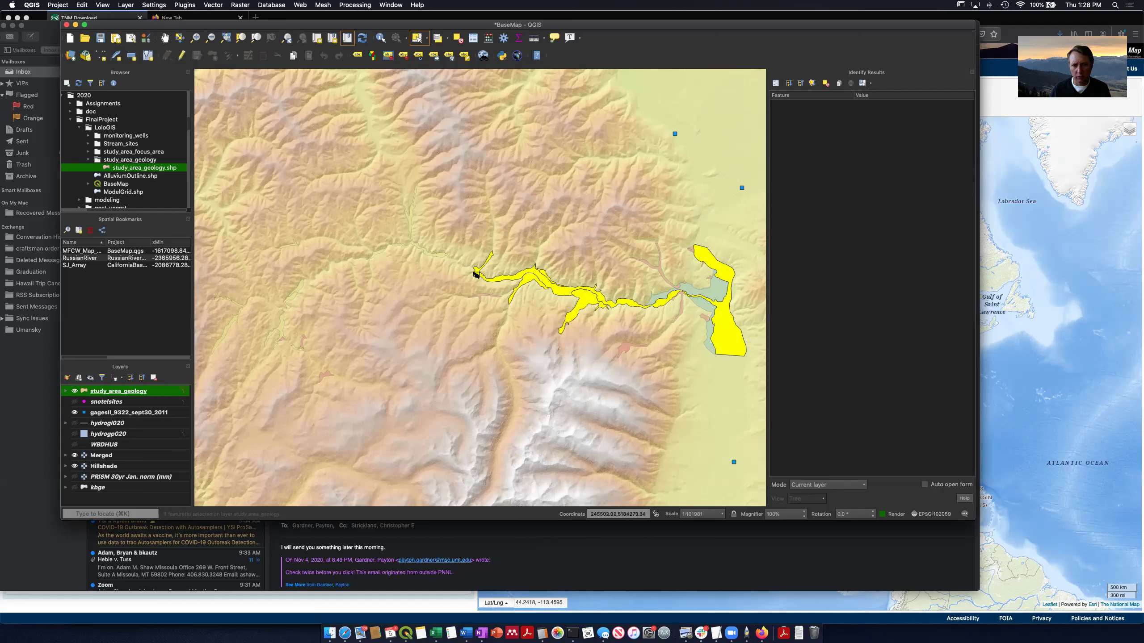
scroll(482, 279, up, 5)
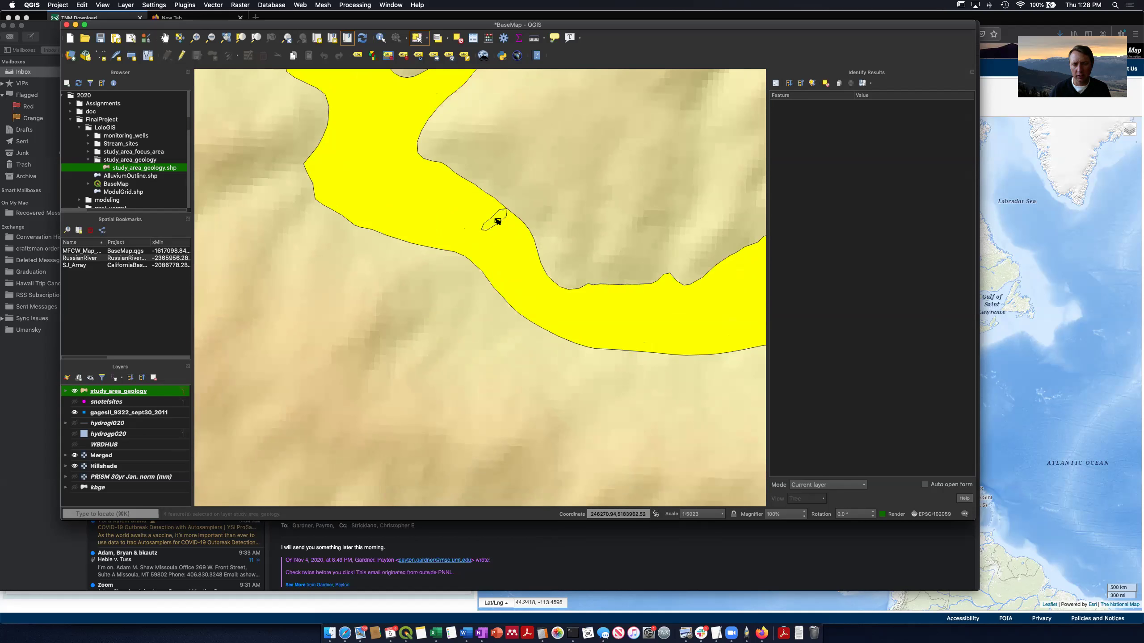
scroll(533, 283, down, 1)
scroll(533, 283, down, 2)
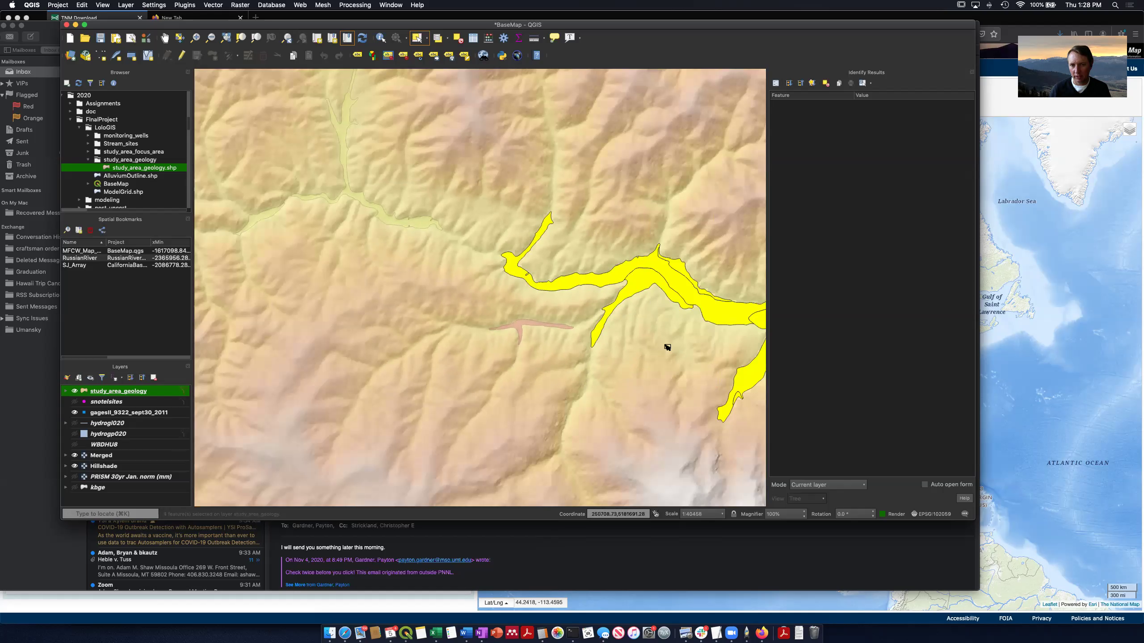
scroll(667, 348, down, 1)
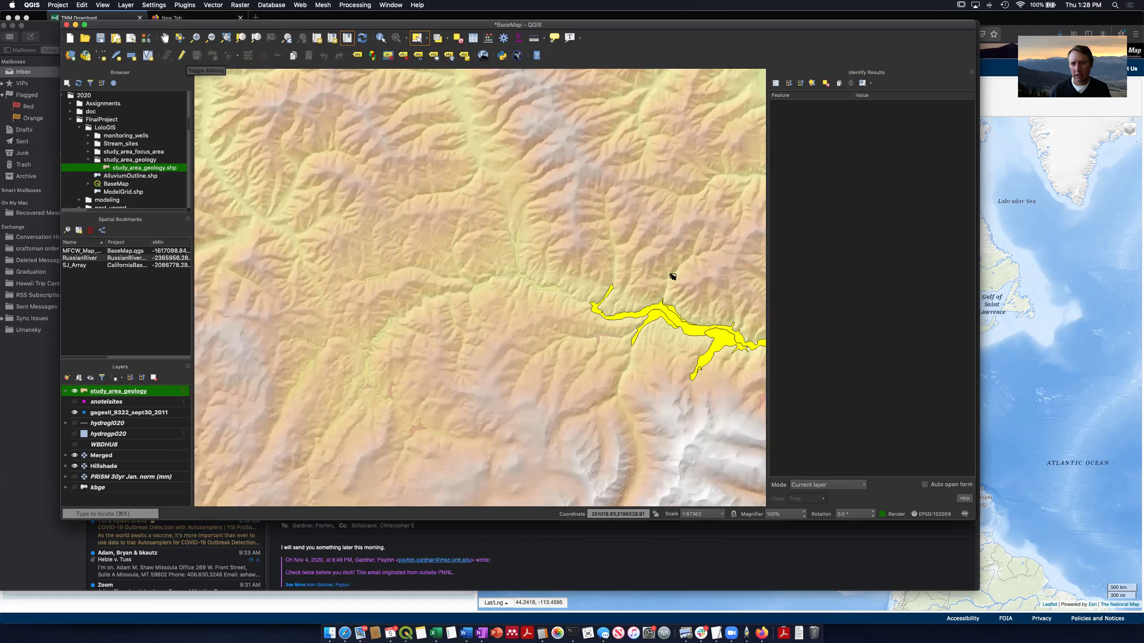
Pan the view and add the remaining stream-channel polygons around the confluence to the selection
click(165, 38)
drag(678, 291, 324, 258)
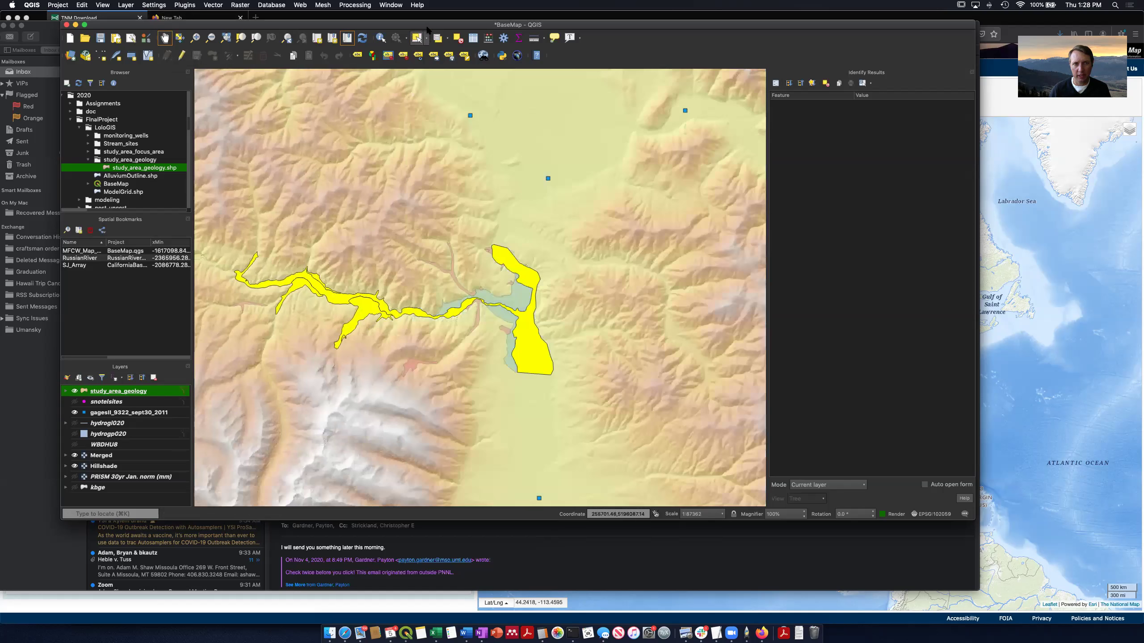
click(416, 38)
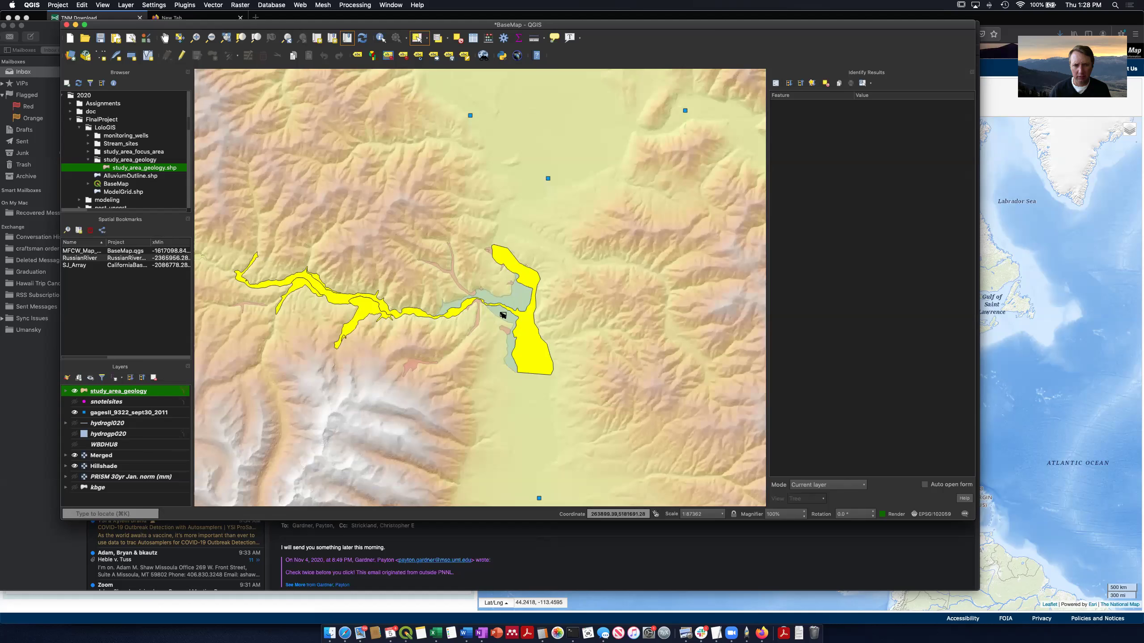
shift+click(460, 287)
shift+click(495, 299)
shift+click(504, 317)
shift+click(505, 331)
shift+click(480, 314)
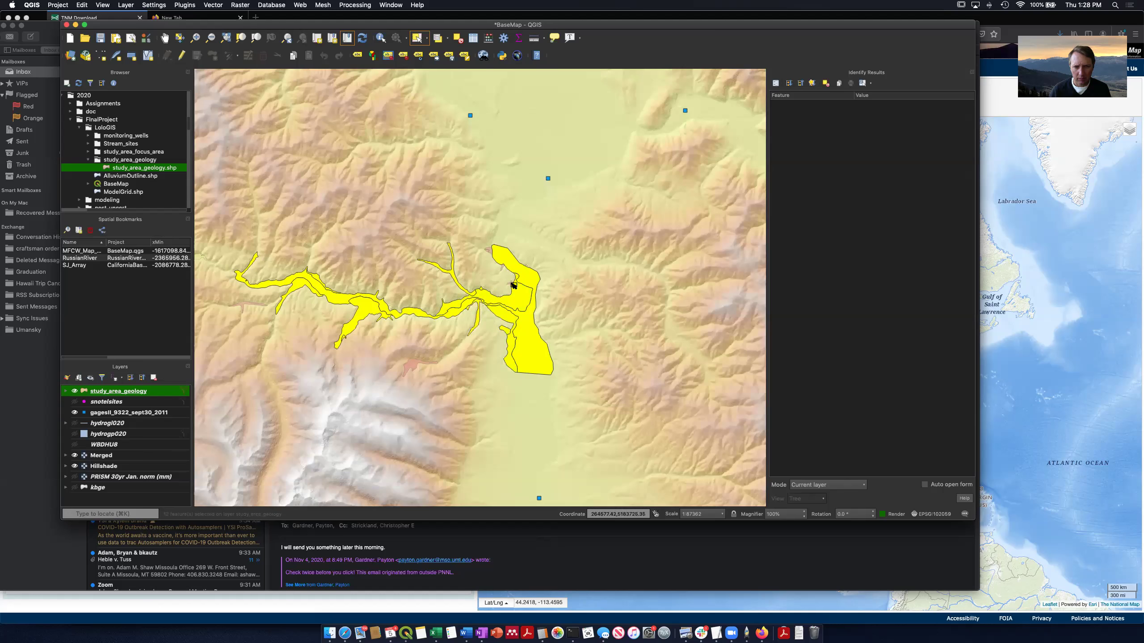
shift+click(504, 271)
shift+click(491, 251)
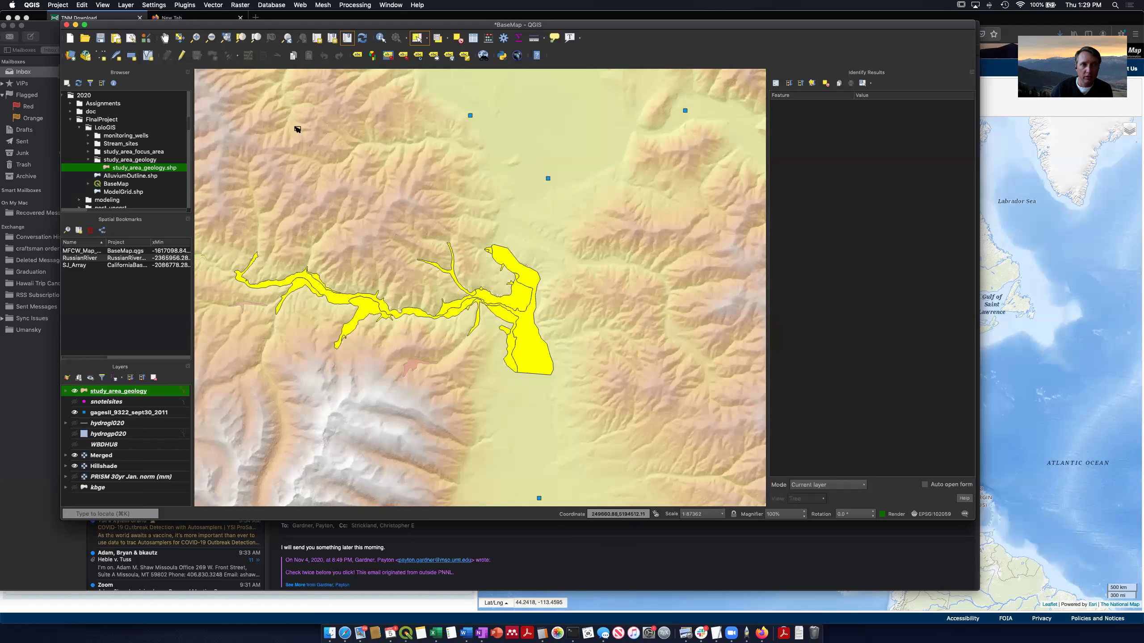
drag(295, 24, 281, 17)
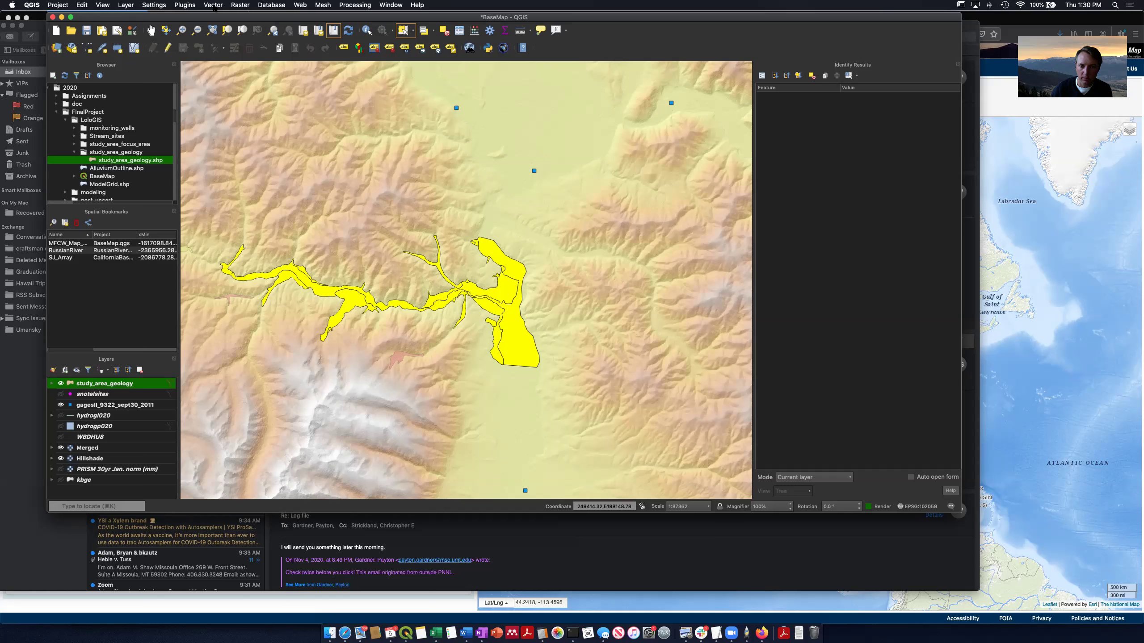
Run Buffer on selected features only, 1 meter distance, dissolved, producing the Buffered layer
click(214, 5)
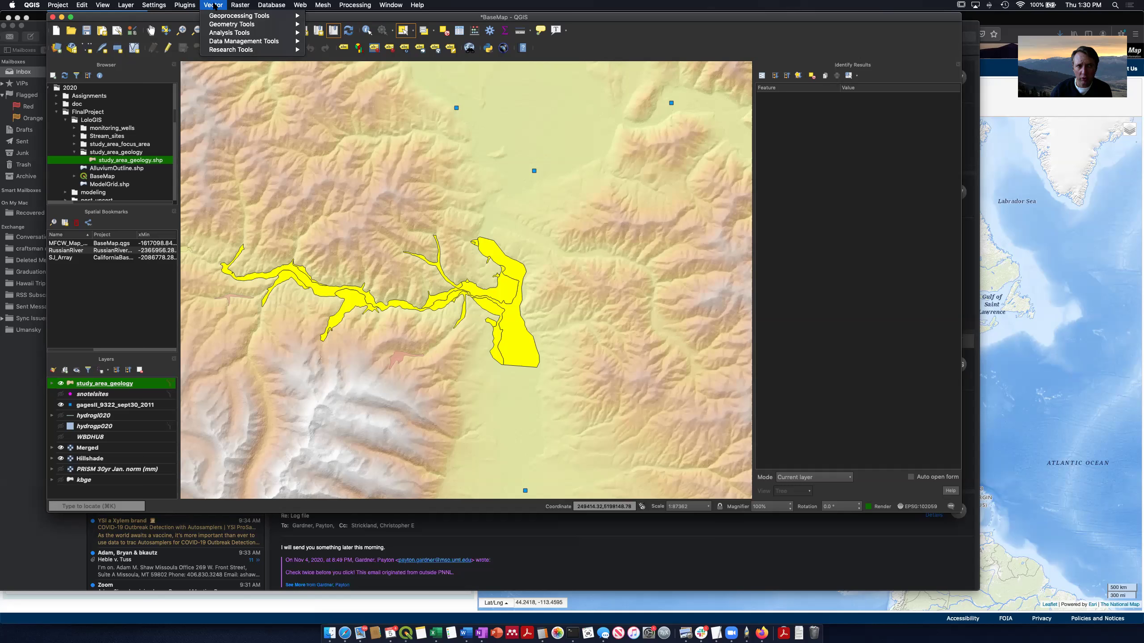
mouse_move(228, 18)
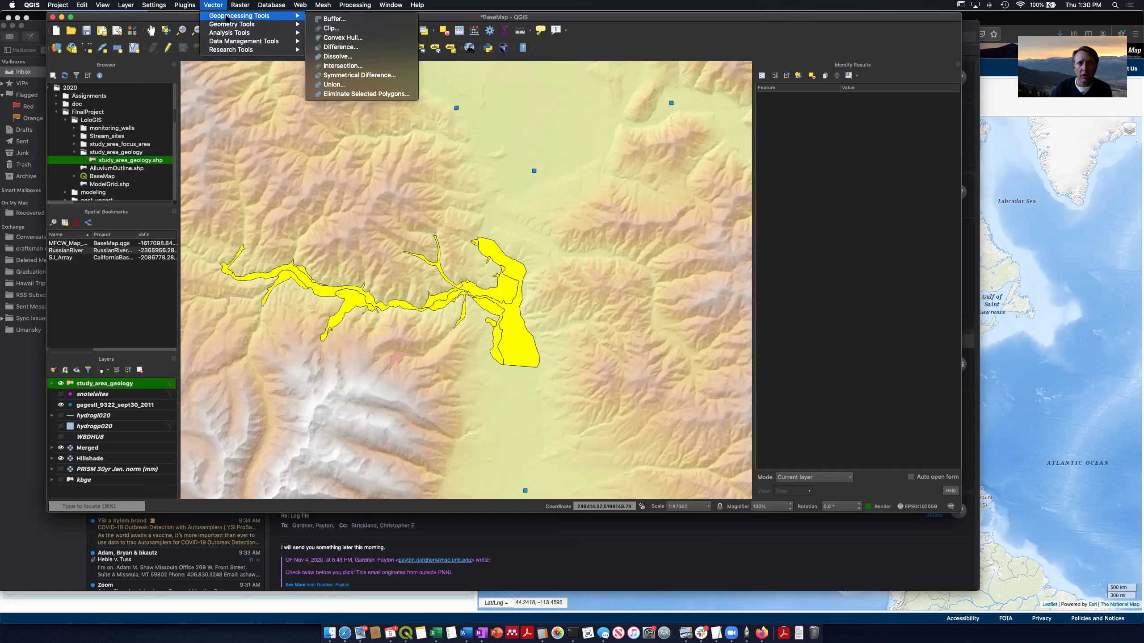
click(335, 20)
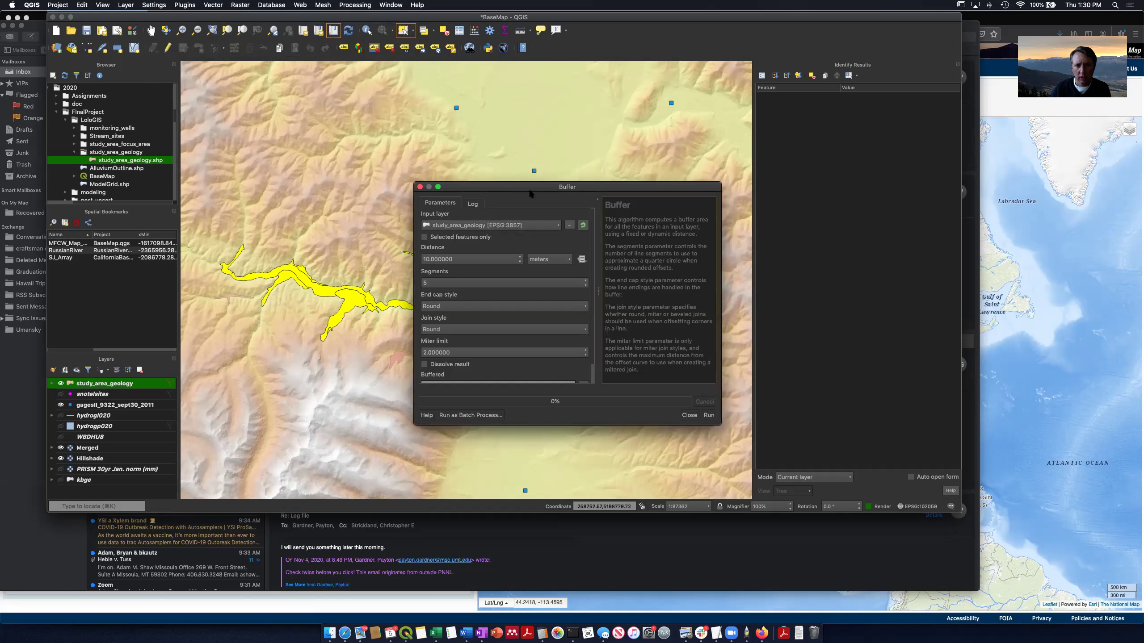
drag(533, 189, 469, 156)
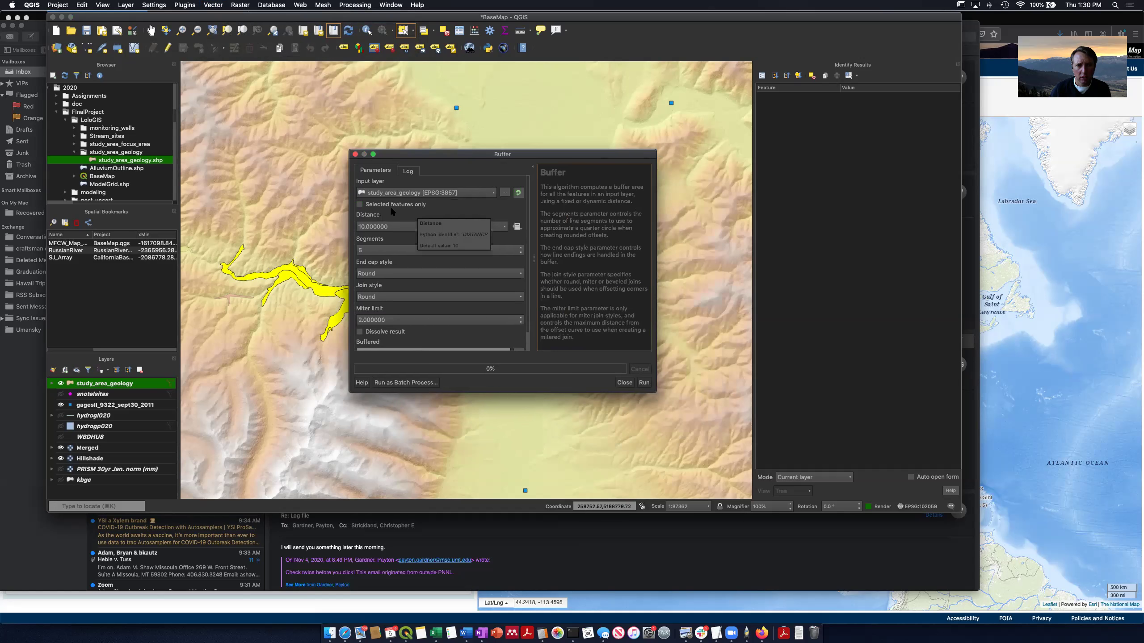
click(360, 205)
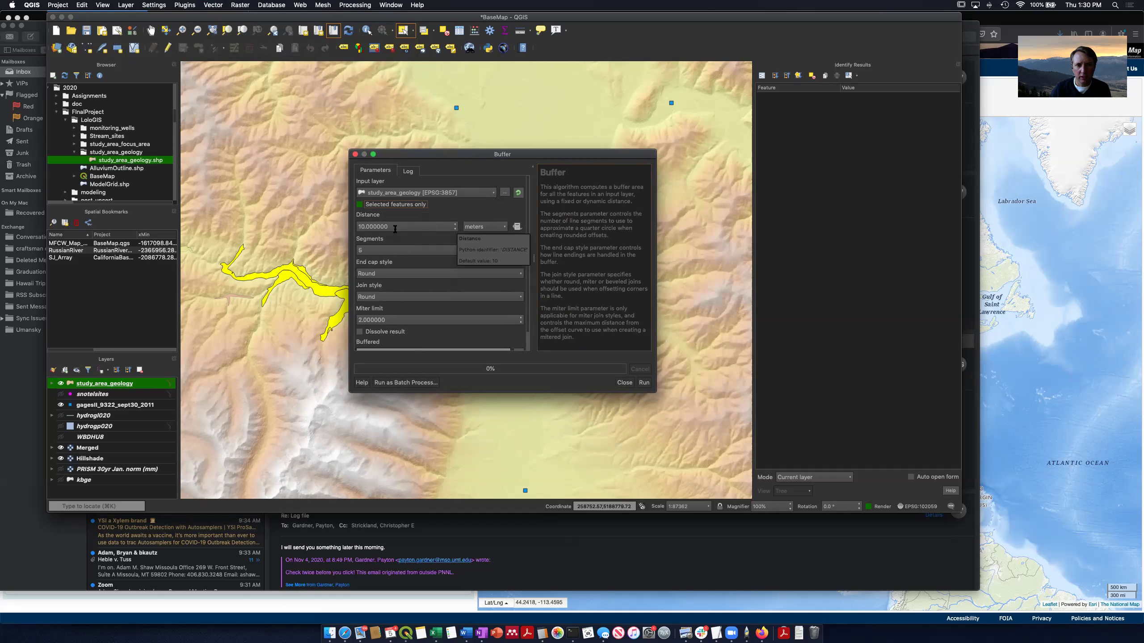
click(362, 226)
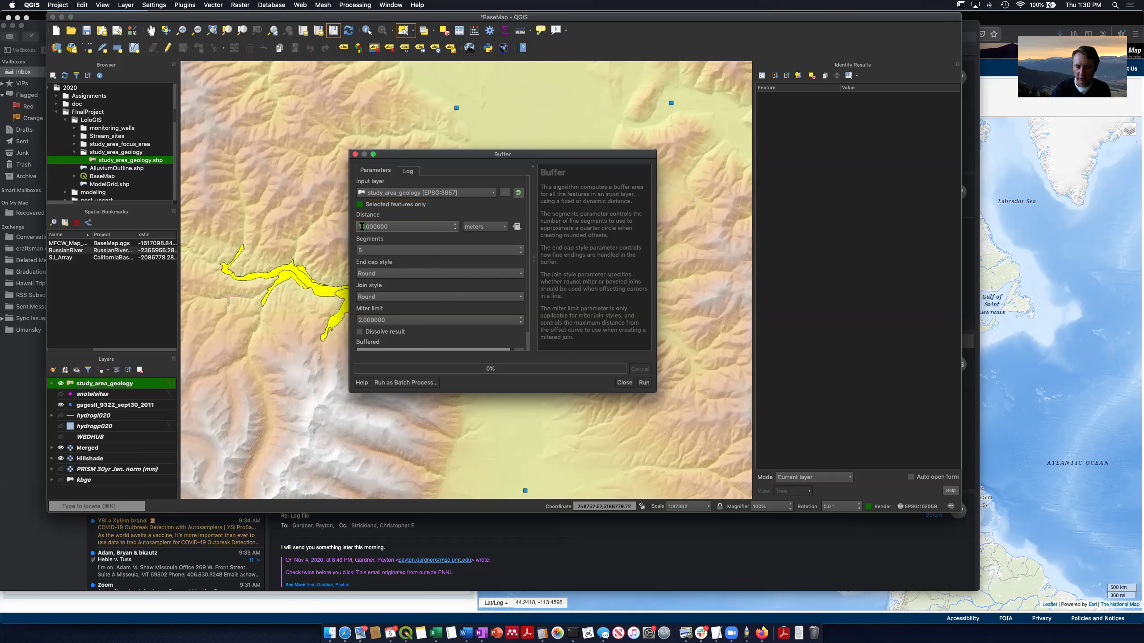
key(Delete)
scroll(393, 263, down, 2)
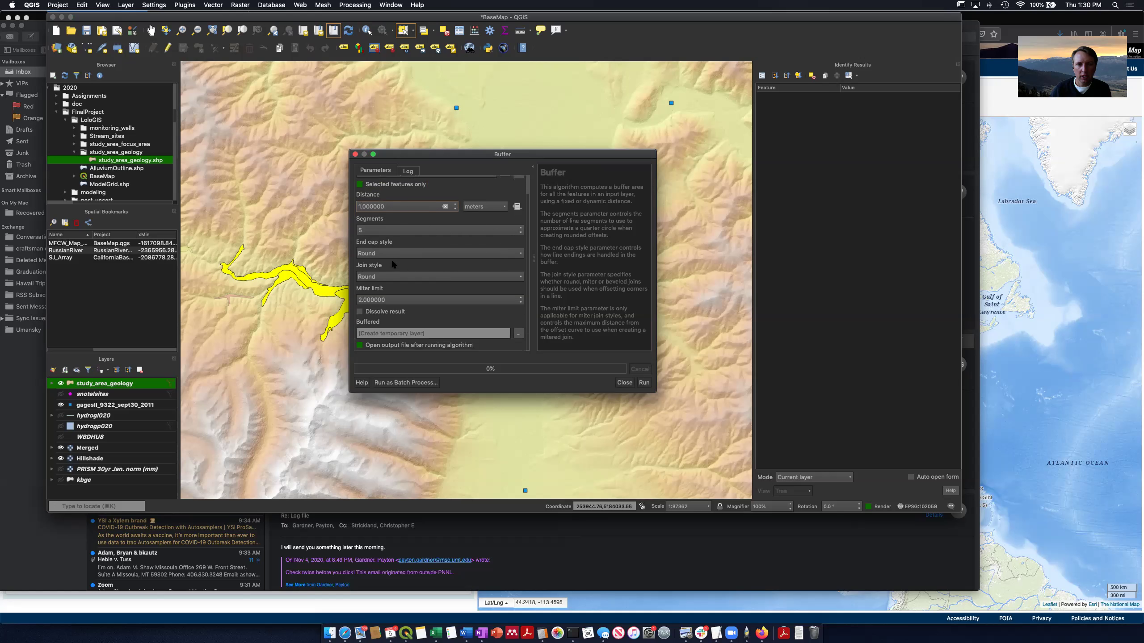
click(360, 312)
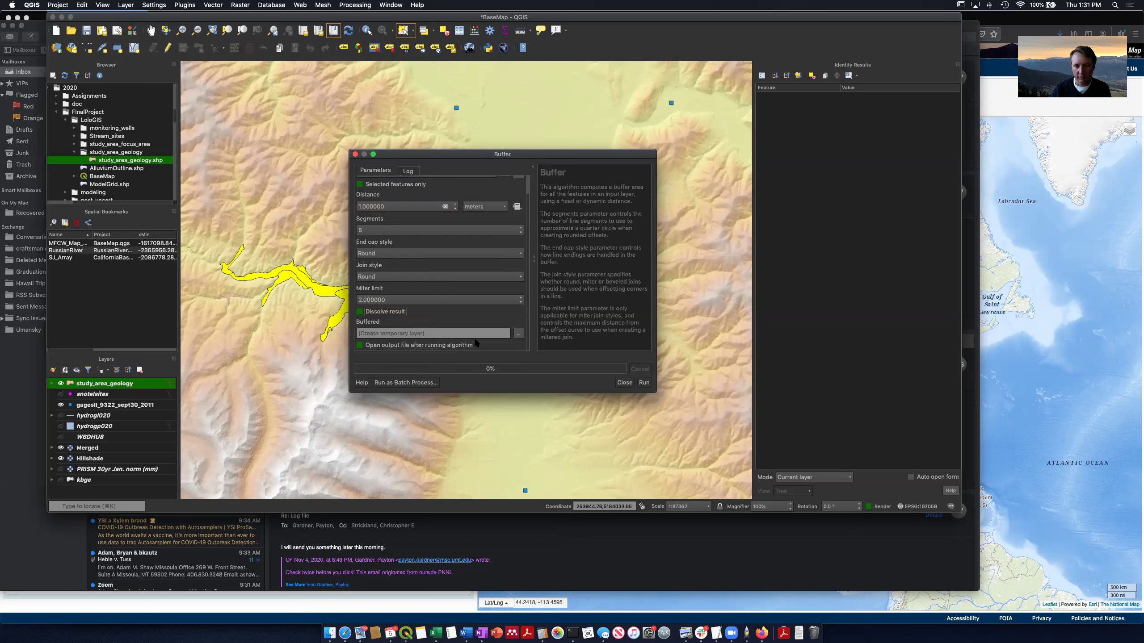
scroll(472, 344, up, 2)
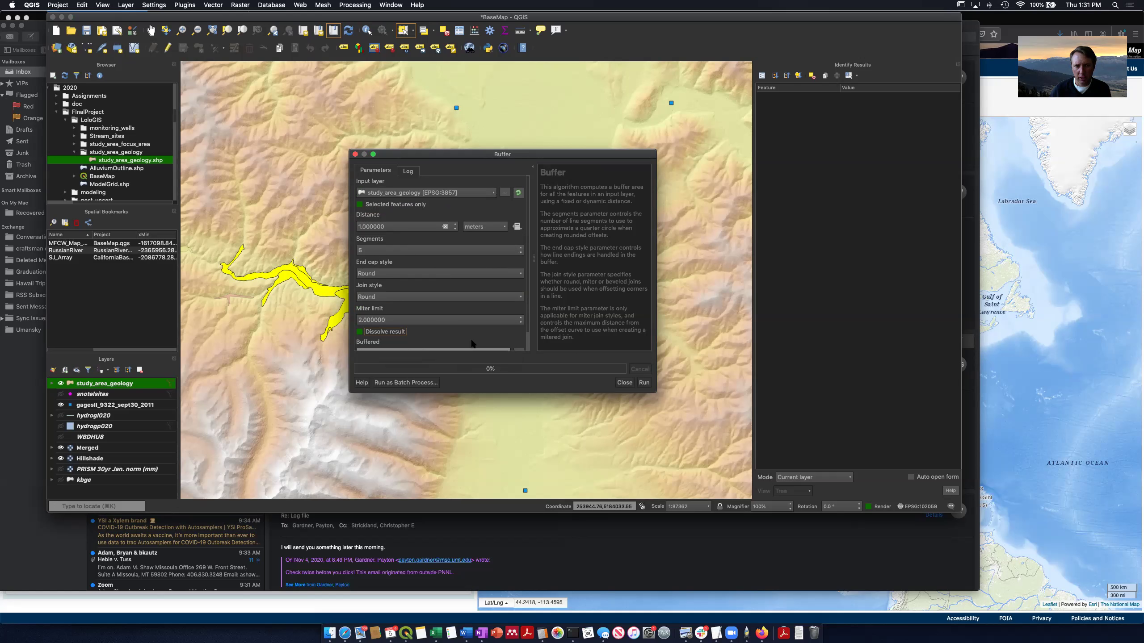
scroll(472, 343, down, 2)
click(644, 383)
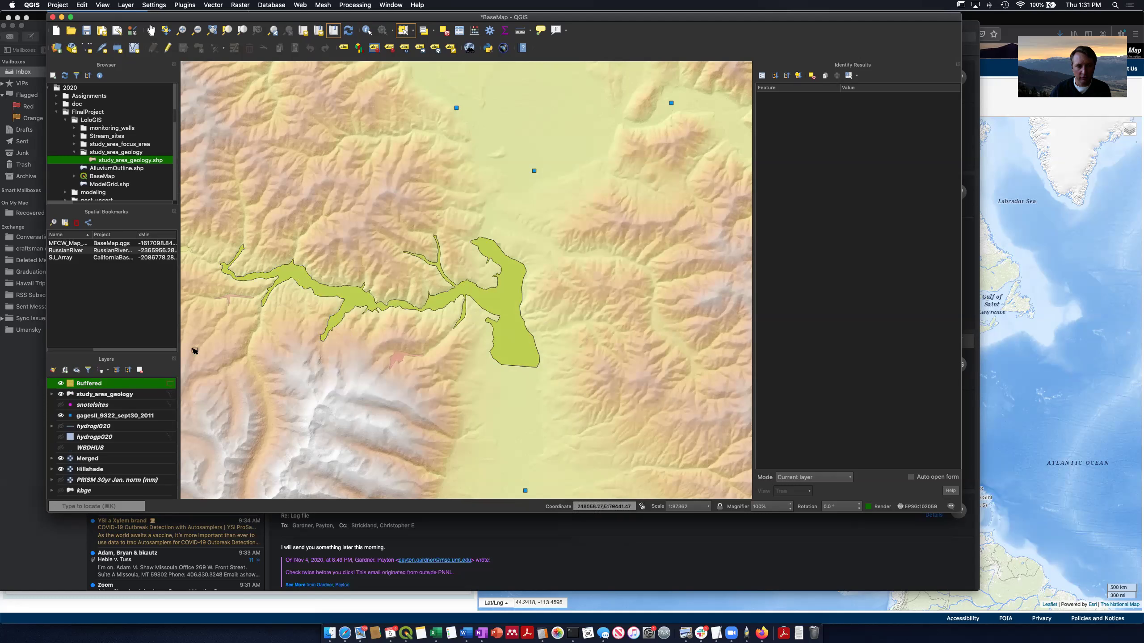
Set the Buffered layer's source CRS to project CRS EPSG:102059 NAD_1983_2011_UTM_Zone_12N
double_click(90, 386)
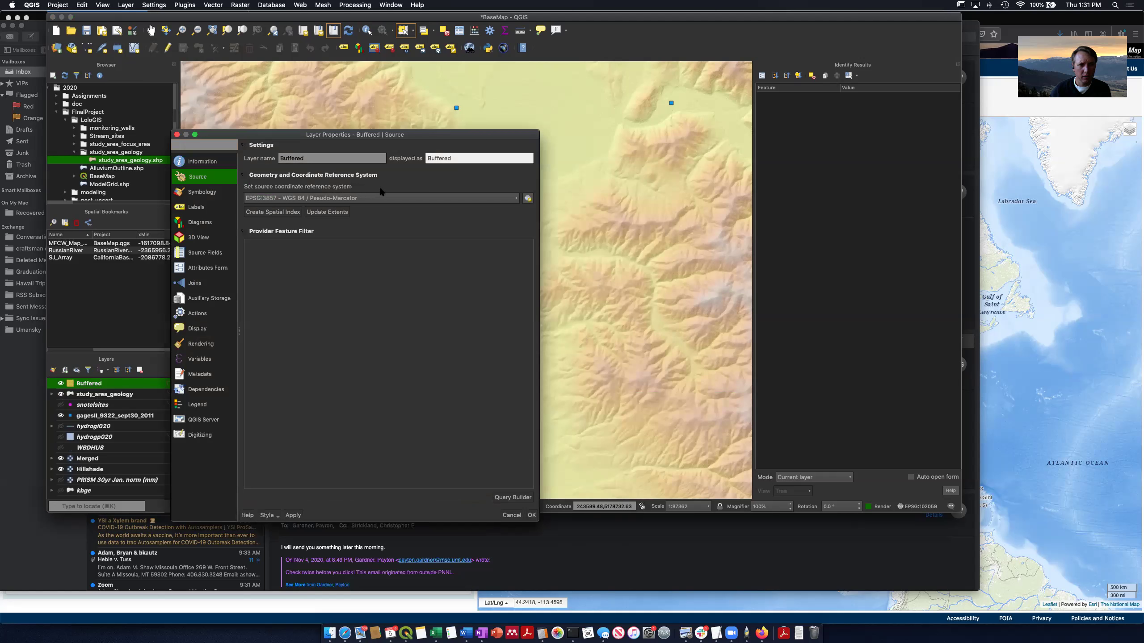
click(401, 198)
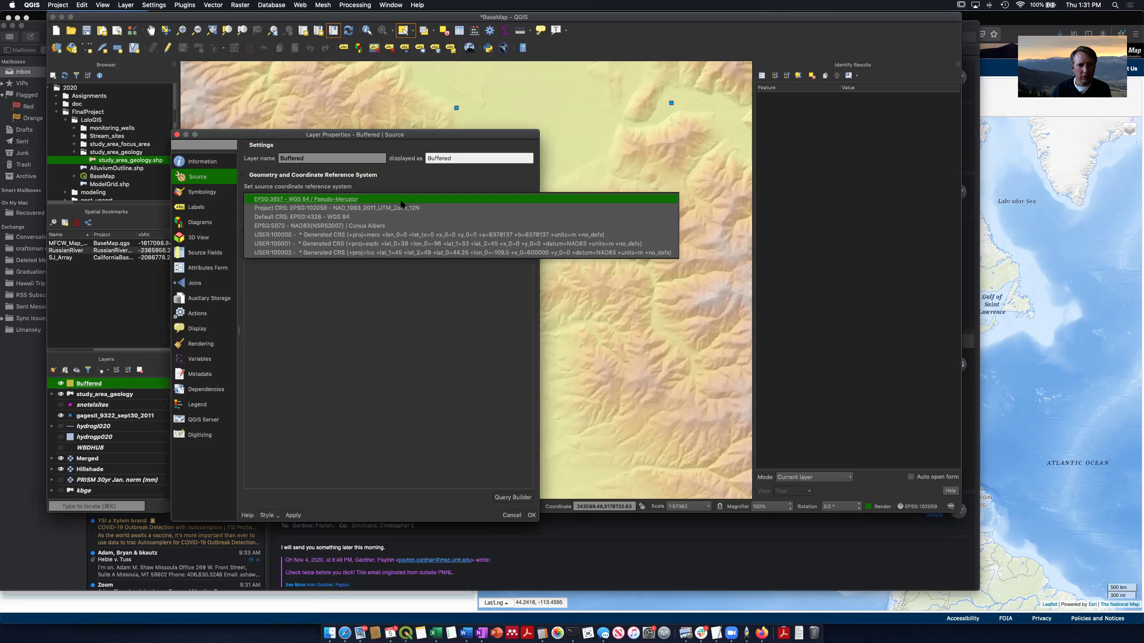
click(301, 210)
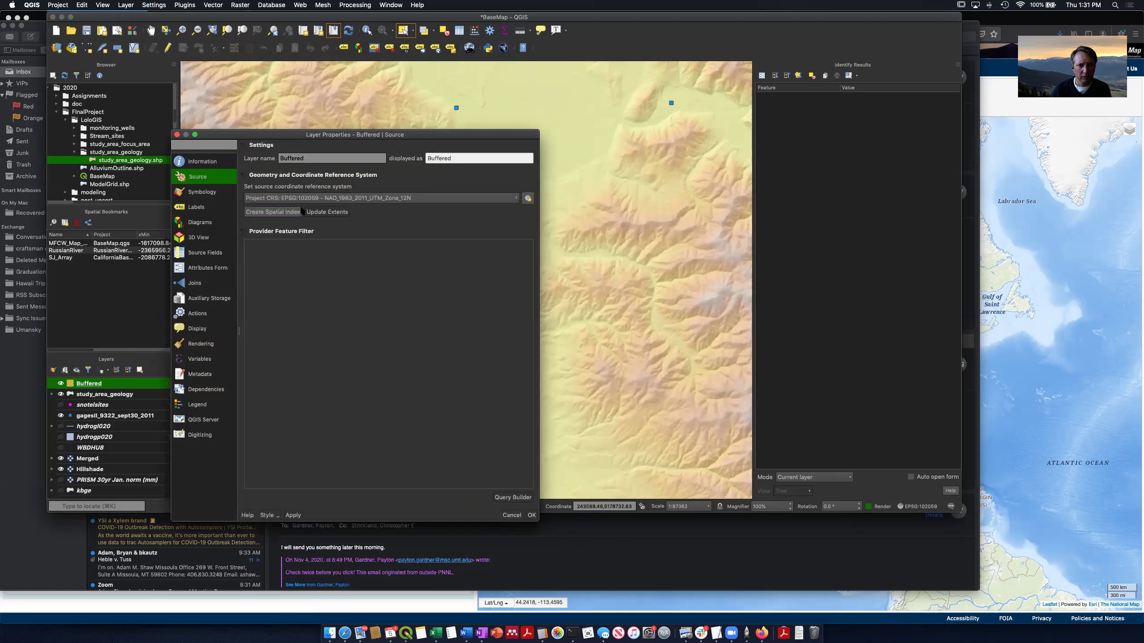
click(531, 515)
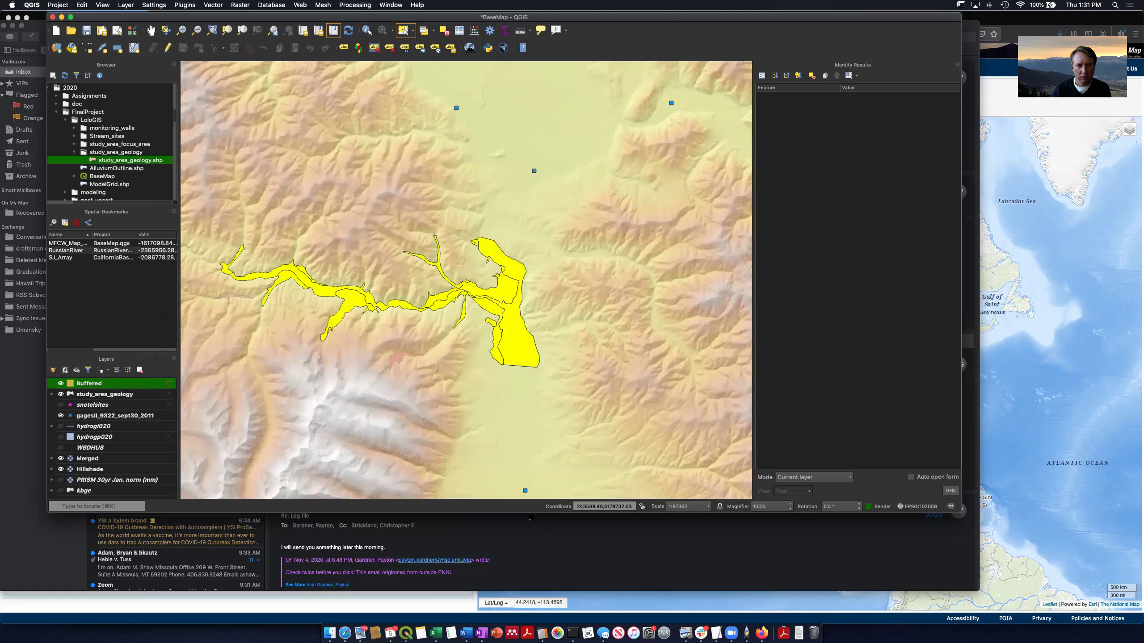
Reapply EPSG:102059 as the Buffered layer's source CRS to confirm it
double_click(104, 384)
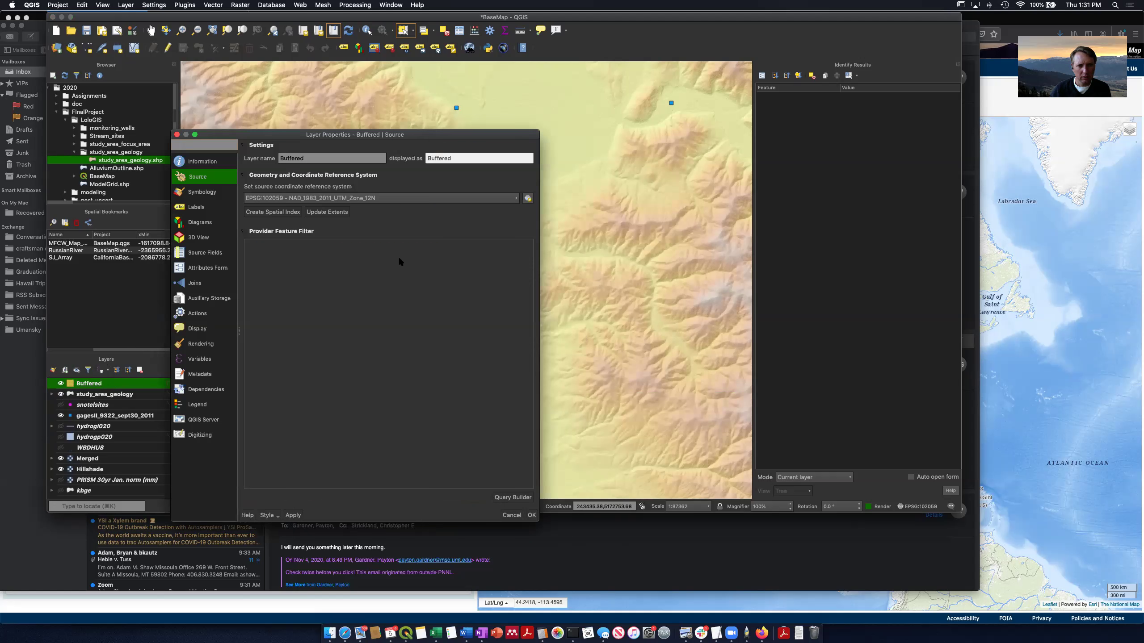
click(427, 198)
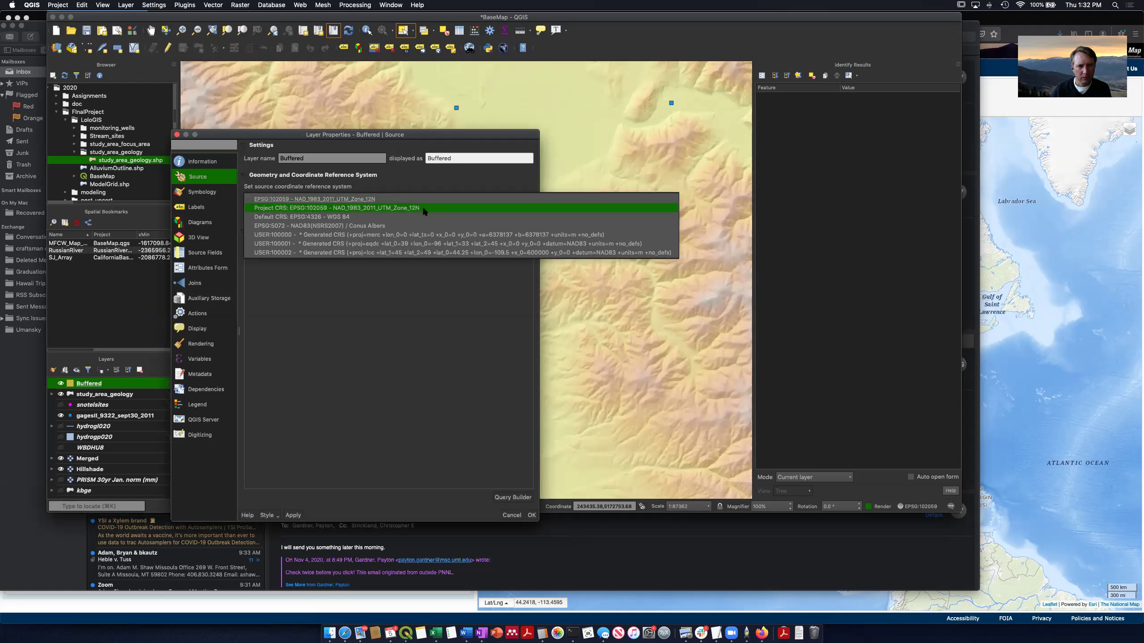
click(423, 208)
click(532, 515)
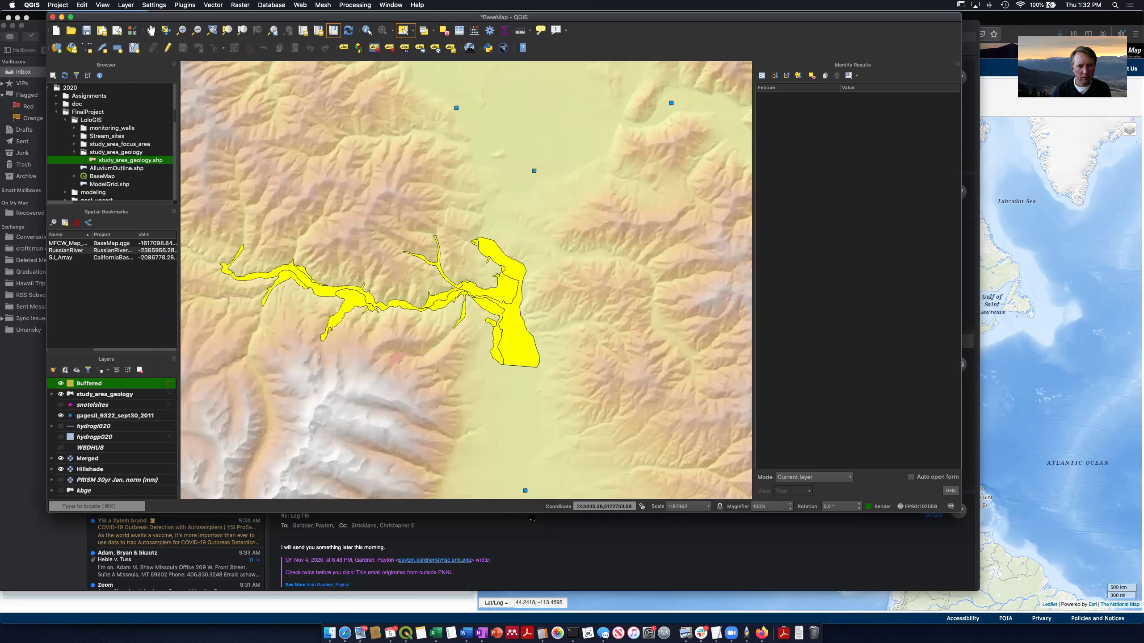
Zoom to the Buffered layer and select its polygon to verify one feature, then deselect
right_click(96, 392)
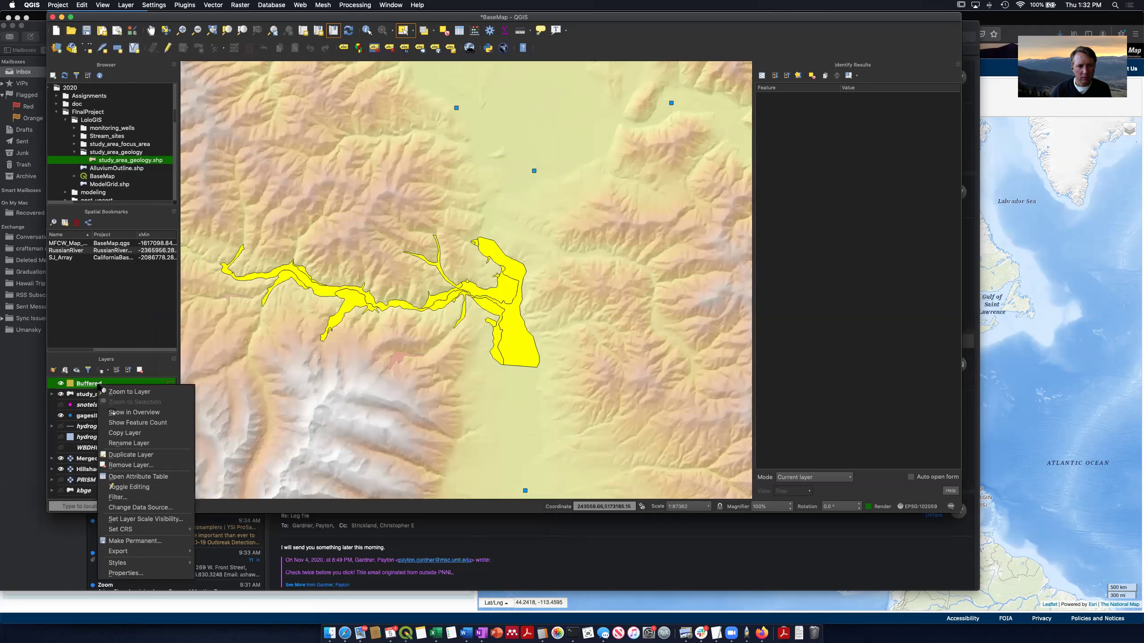
click(116, 391)
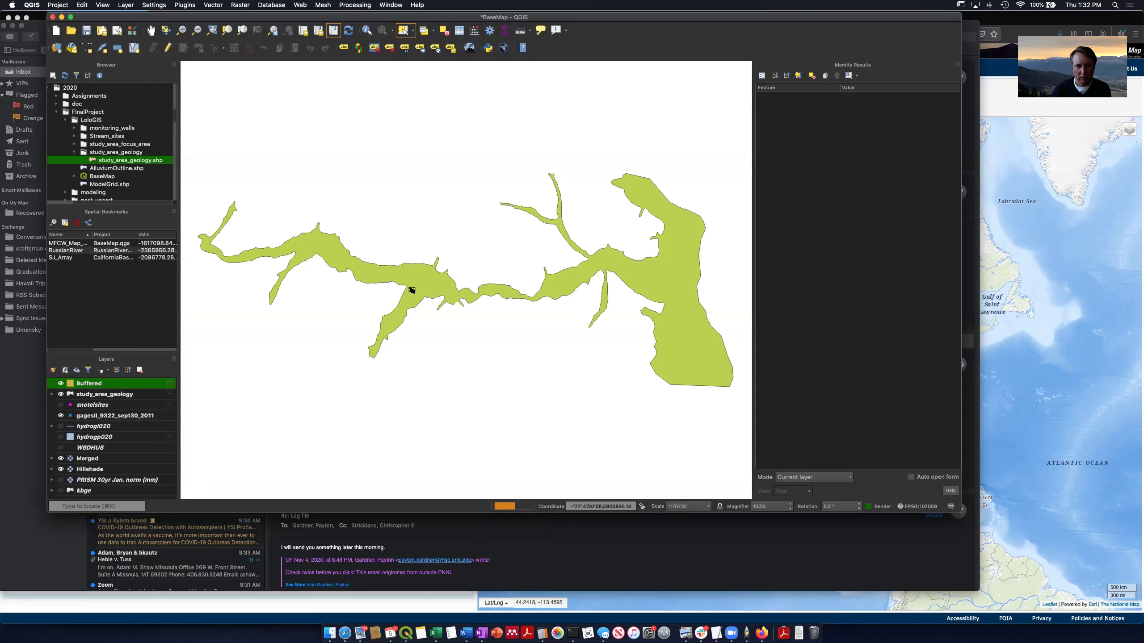
click(409, 281)
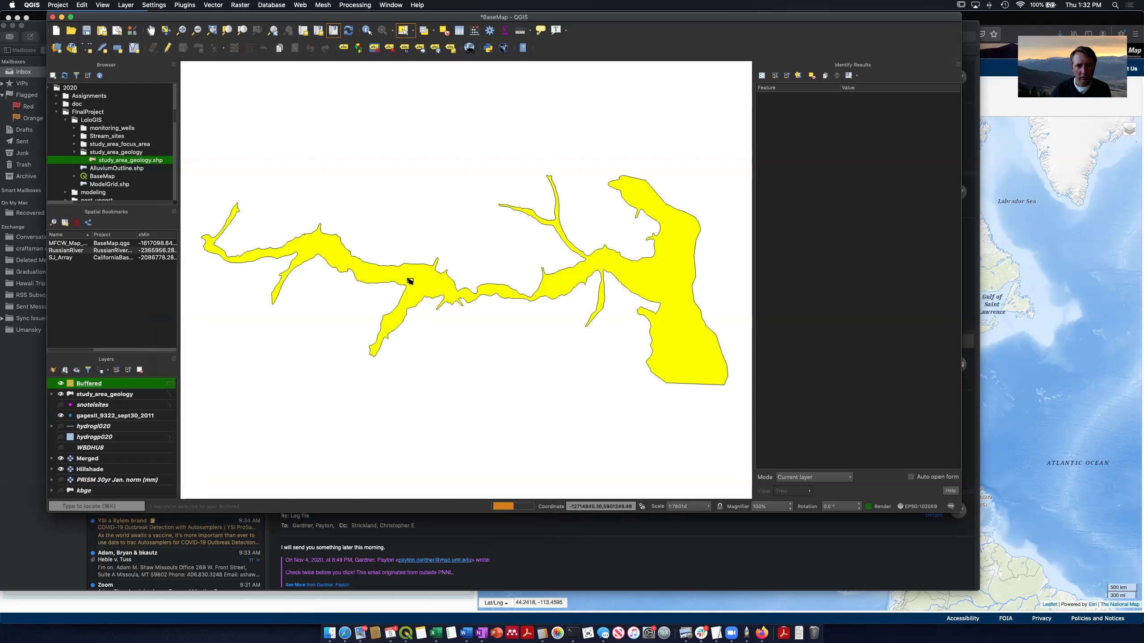
click(301, 259)
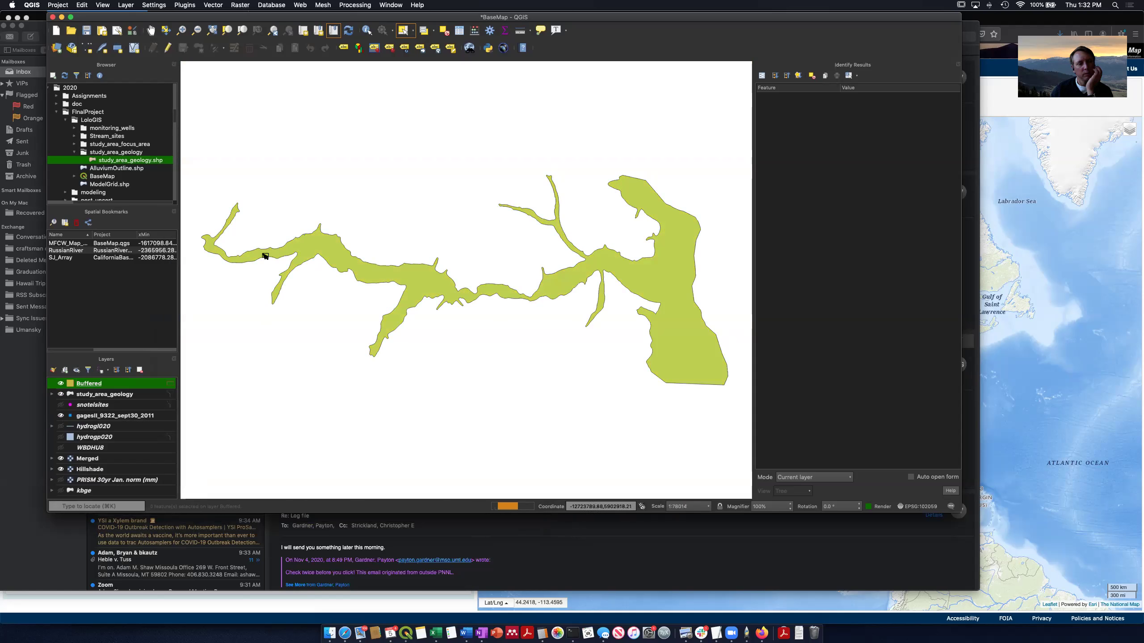
Check the Buffered layer's CRS in Set Layer CRS and cancel without changes
right_click(79, 385)
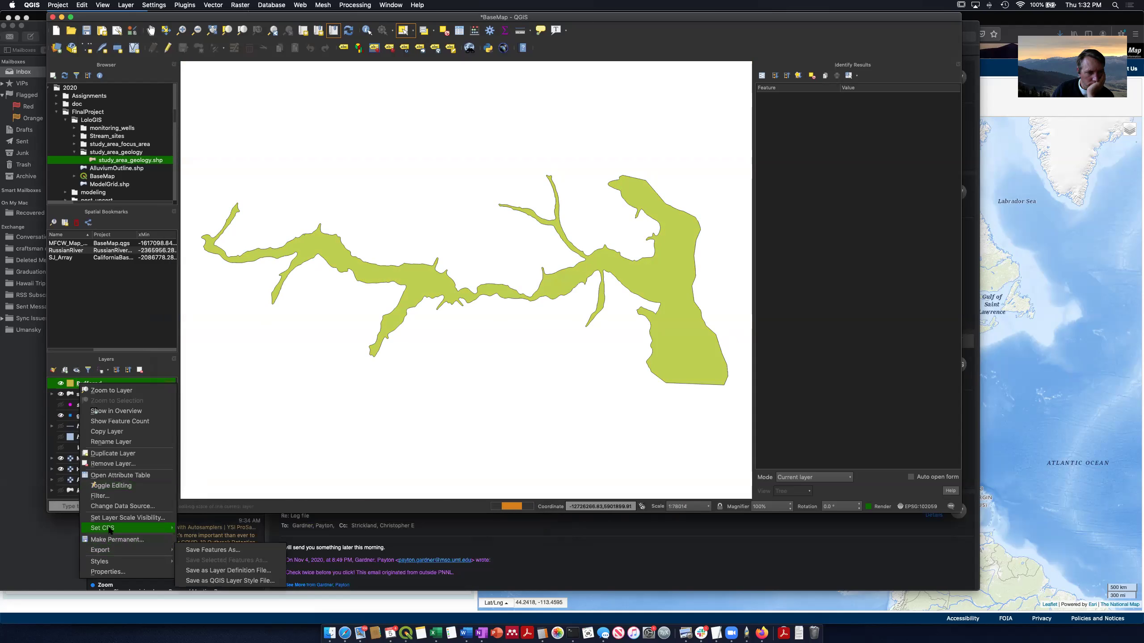
mouse_move(110, 531)
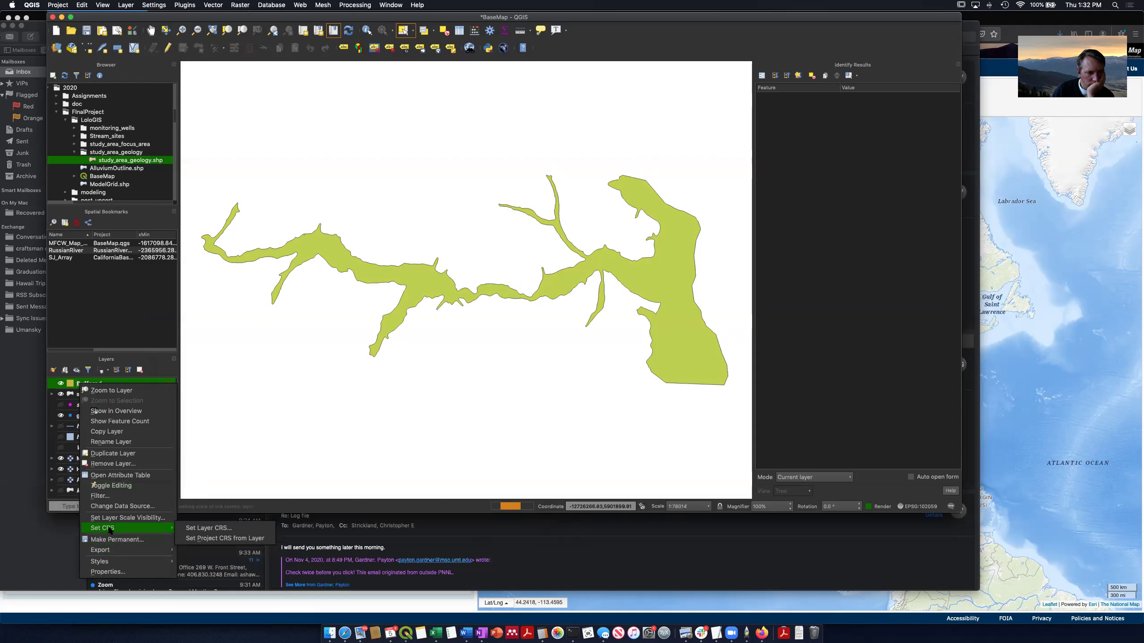
click(216, 529)
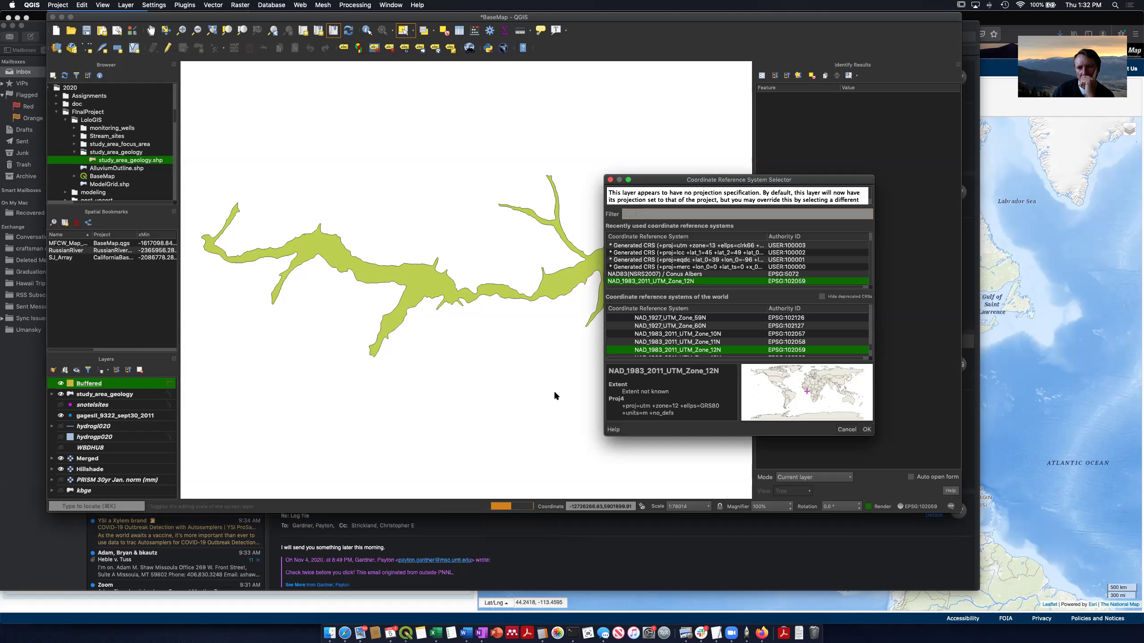
click(849, 429)
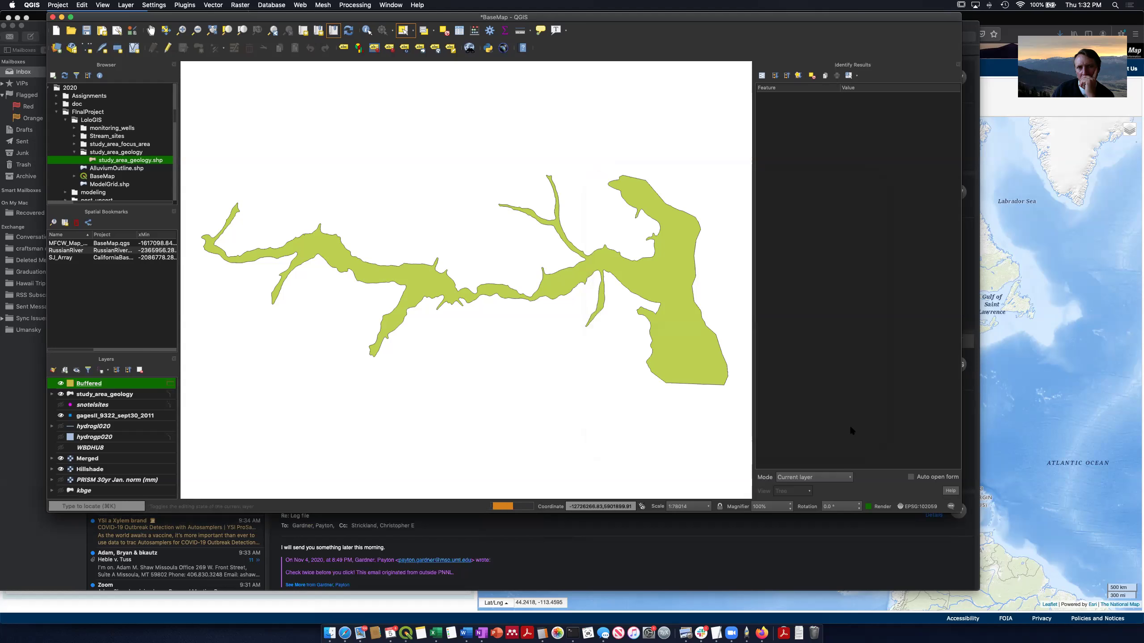